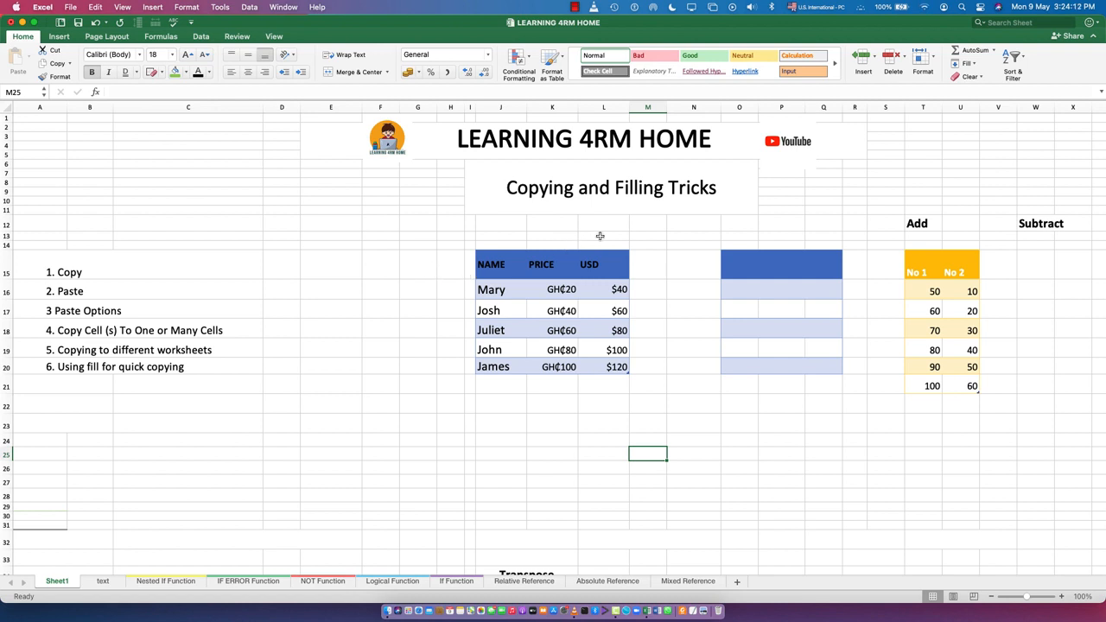
pyautogui.click(73, 294)
pyautogui.click(75, 325)
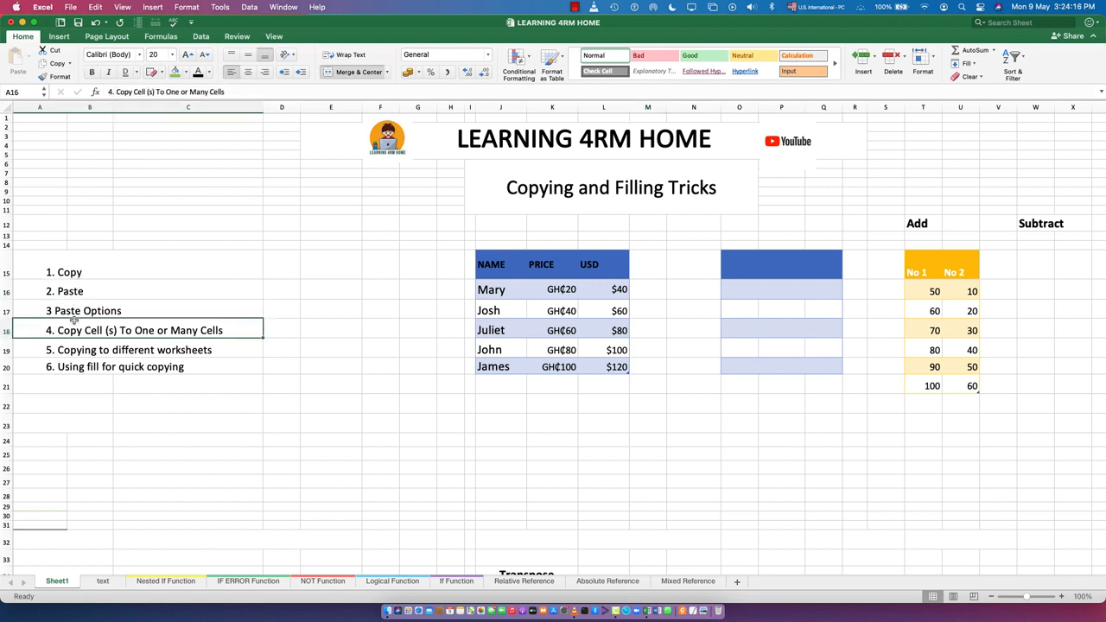
pyautogui.click(80, 310)
pyautogui.click(78, 331)
pyautogui.click(125, 351)
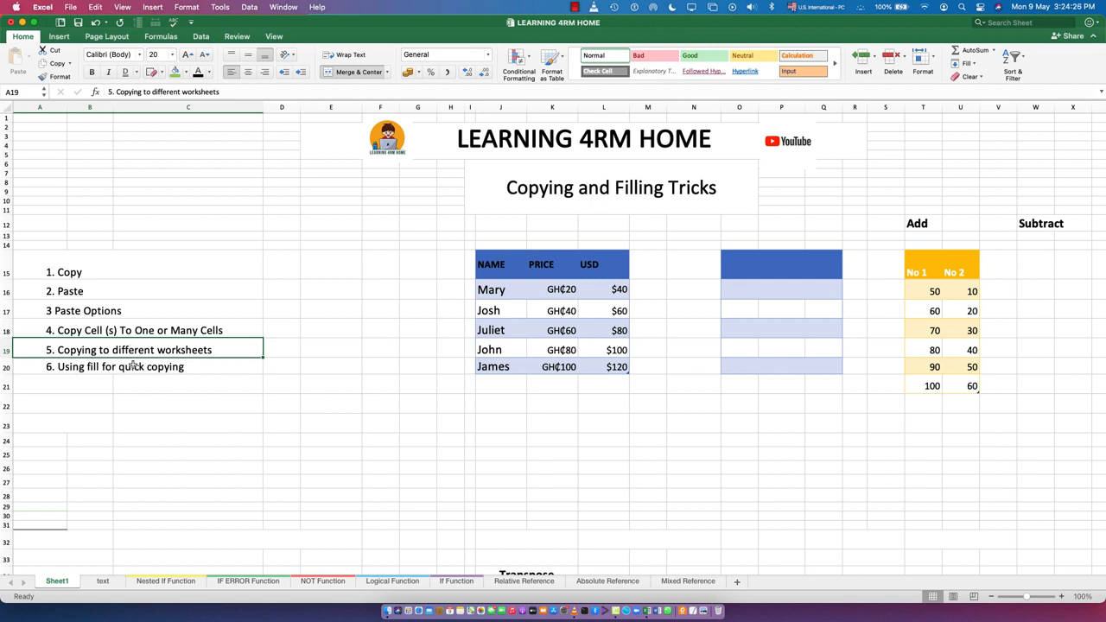
pyautogui.click(100, 273)
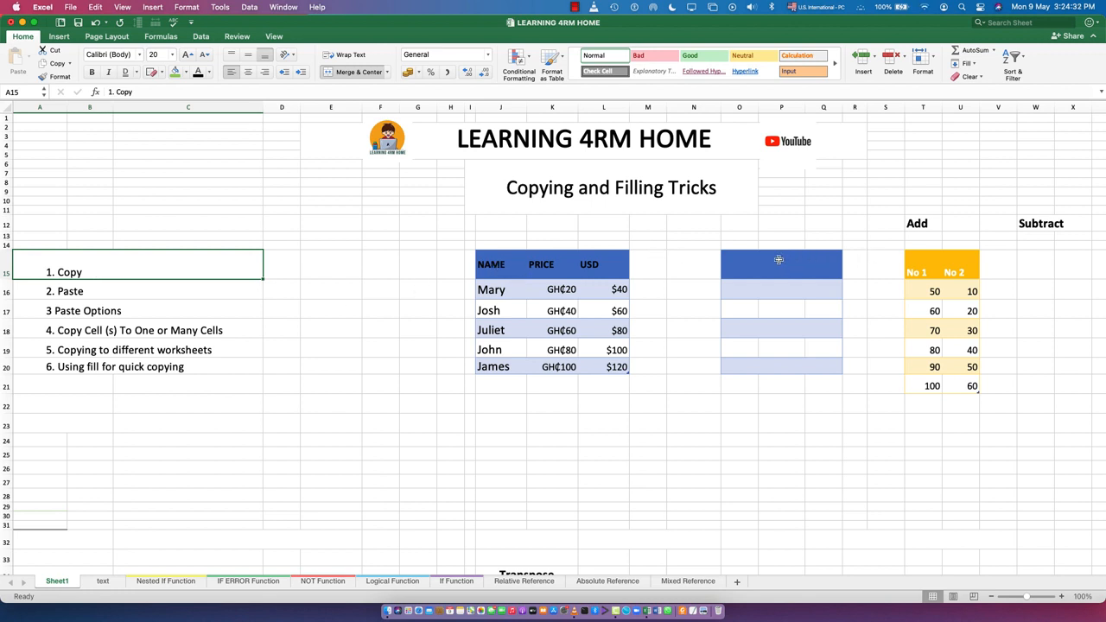
# Remove the fill colour from the empty blue-banded table in O15:Q20
pyautogui.moveTo(778, 261); pyautogui.dragTo(821, 350)
pyautogui.moveTo(724, 259); pyautogui.dragTo(827, 374)
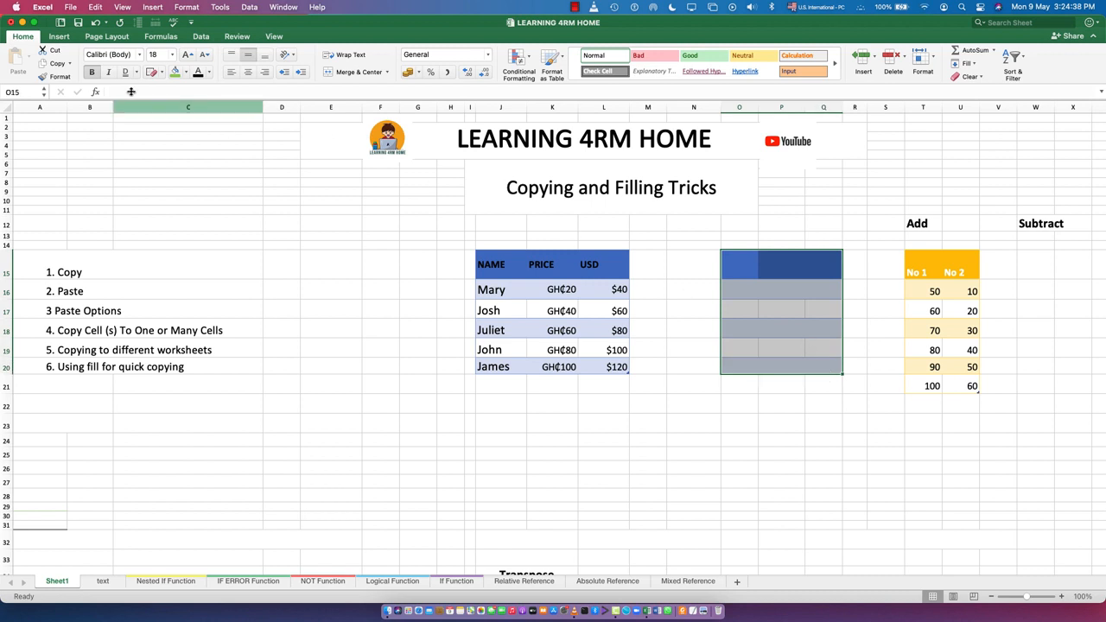
pyautogui.click(186, 77)
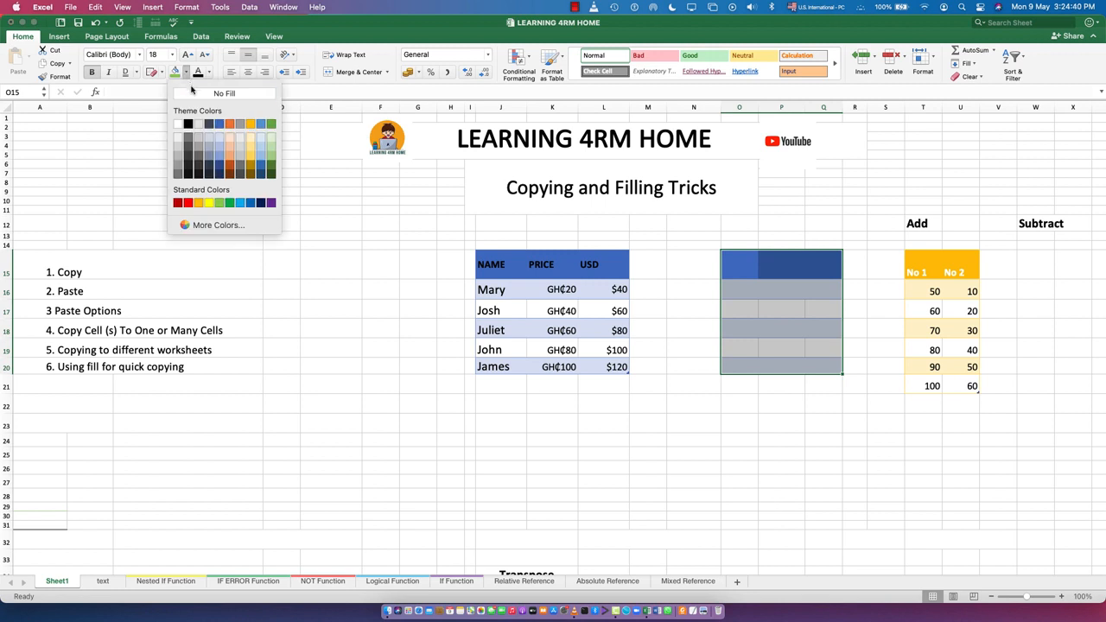
pyautogui.click(192, 91)
pyautogui.click(687, 456)
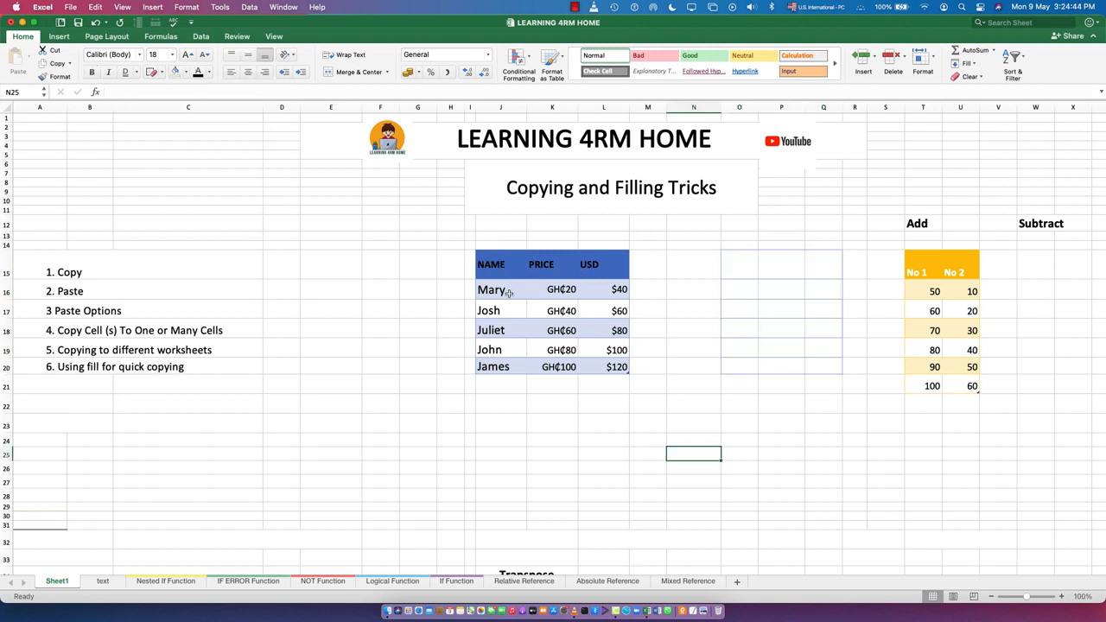
pyautogui.click(499, 294)
pyautogui.moveTo(499, 304); pyautogui.dragTo(500, 367)
pyautogui.moveTo(561, 269); pyautogui.dragTo(566, 367)
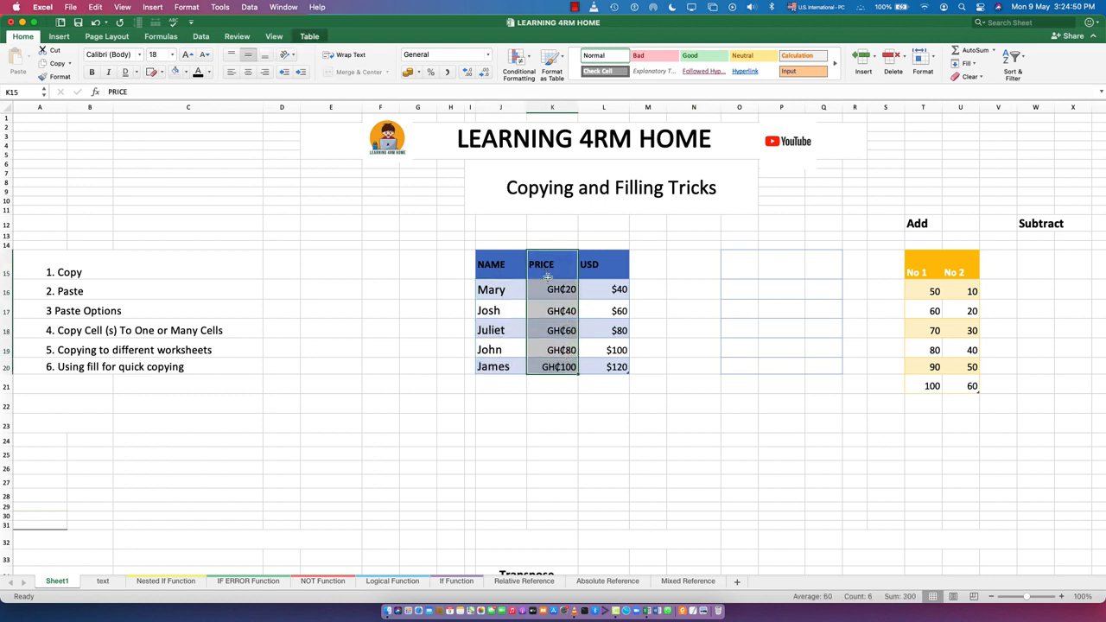
pyautogui.moveTo(607, 270); pyautogui.dragTo(613, 357)
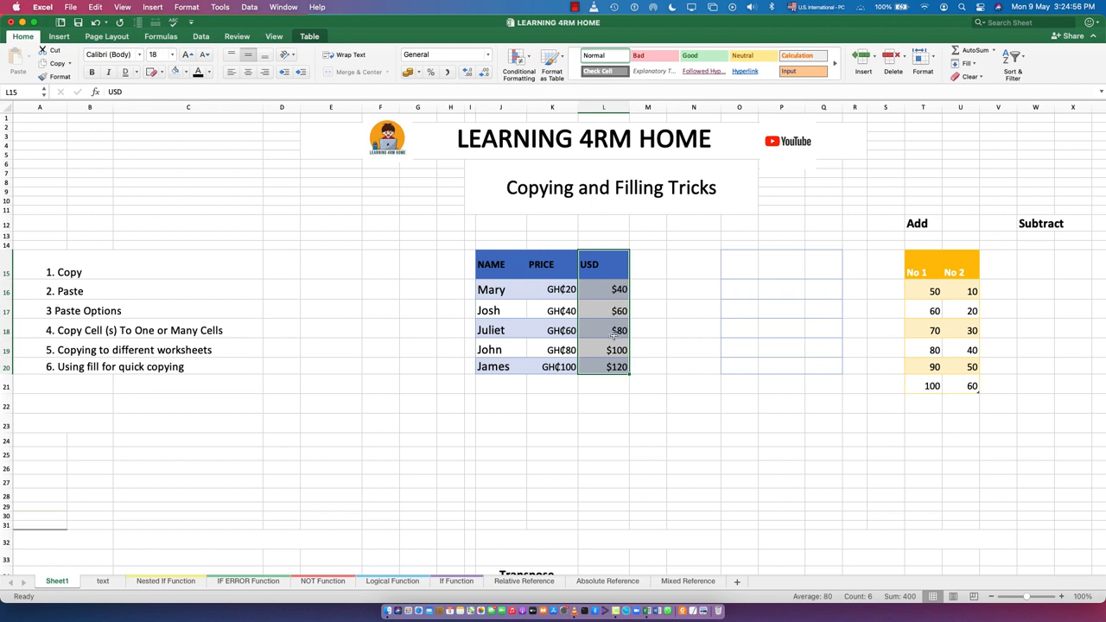
pyautogui.click(616, 390)
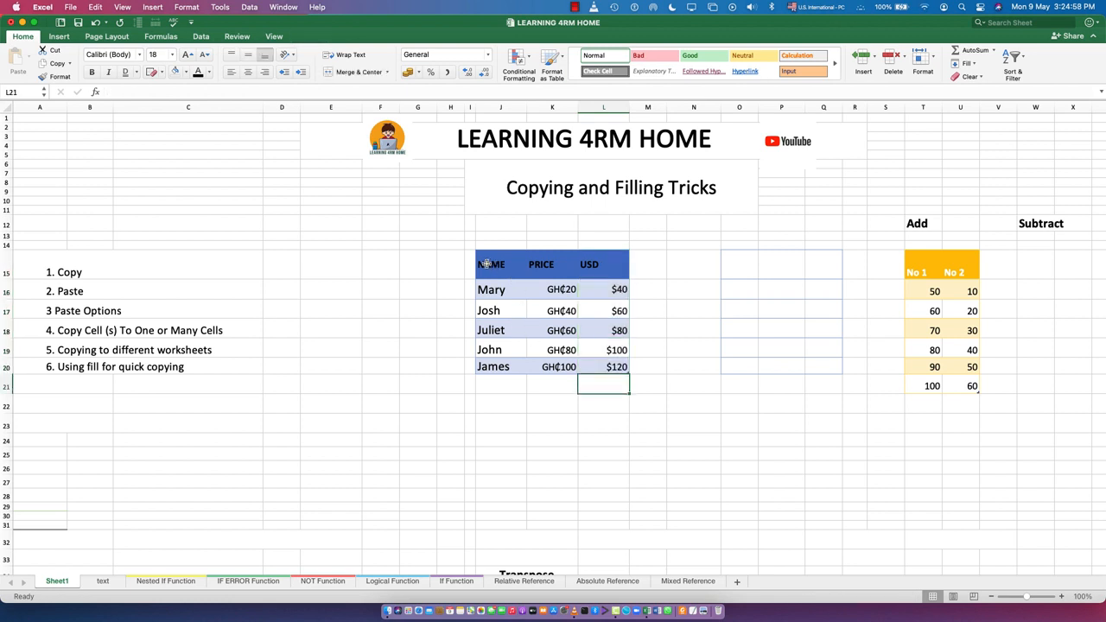
pyautogui.click(557, 422)
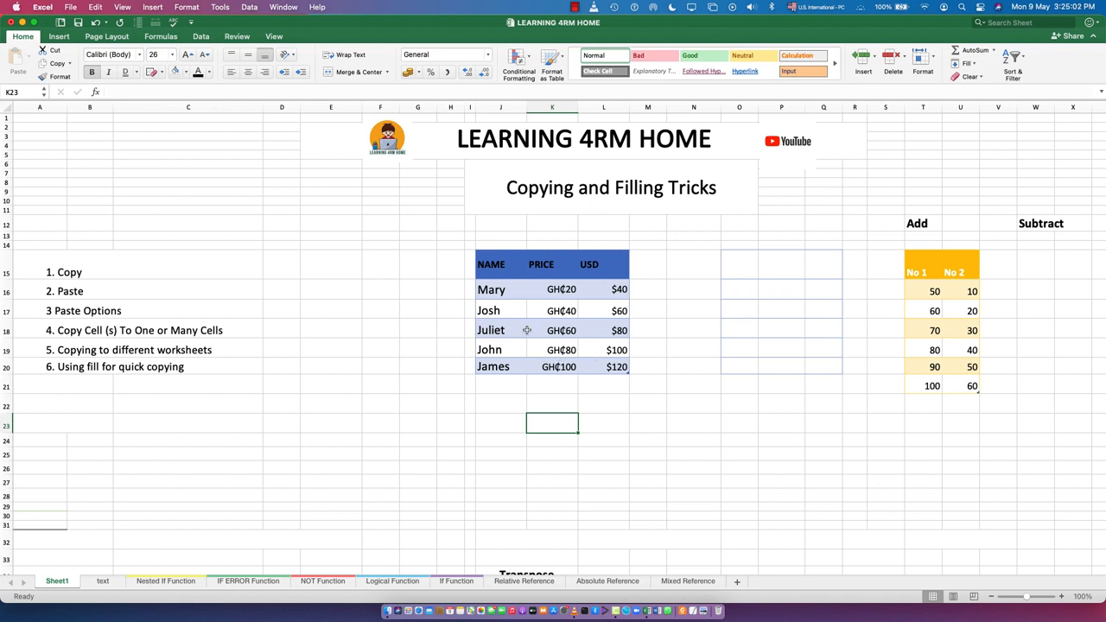
# Label cell J23 "Paste" and paste a copy of the NAME, PRICE and USD table J15:L20 beneath it, starting in J24
pyautogui.moveTo(481, 264); pyautogui.dragTo(536, 375)
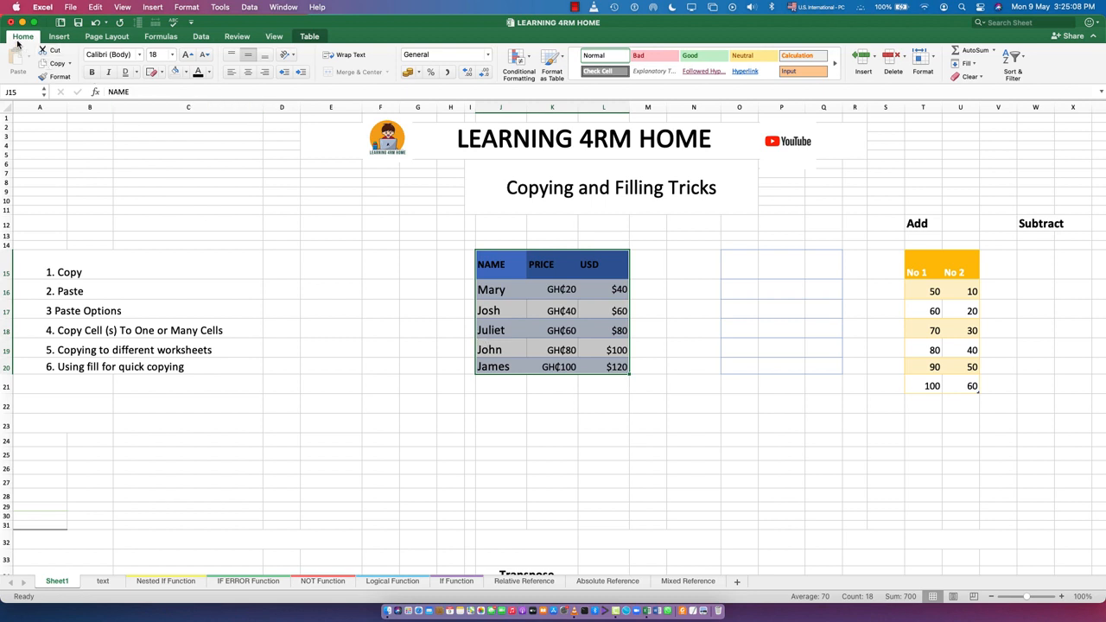
pyautogui.click(54, 63)
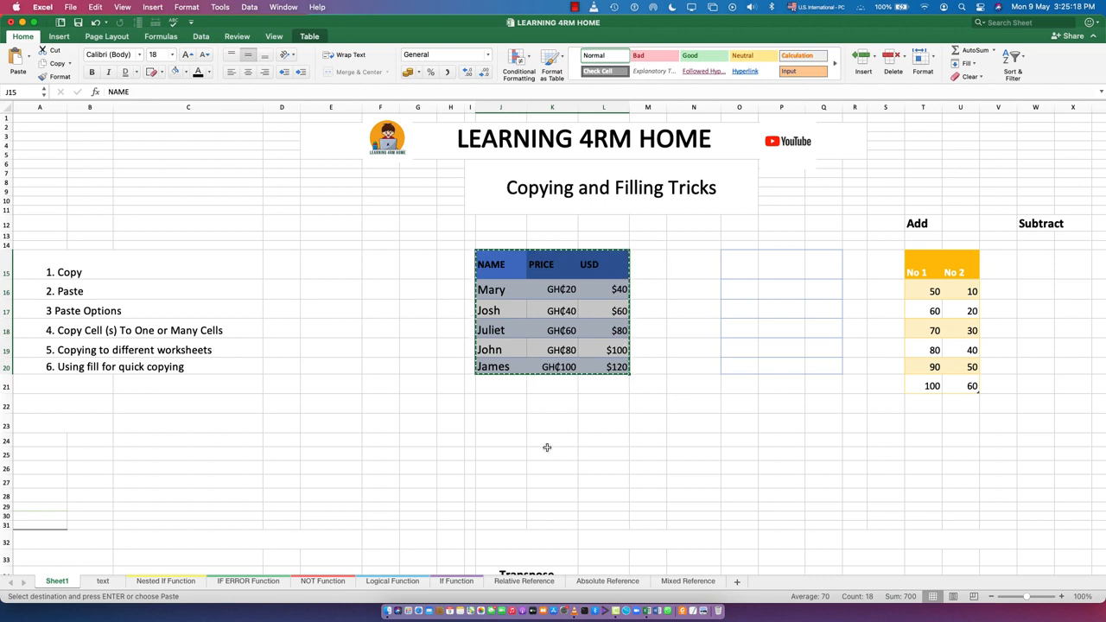
pyautogui.scroll(-2, 547, 447)
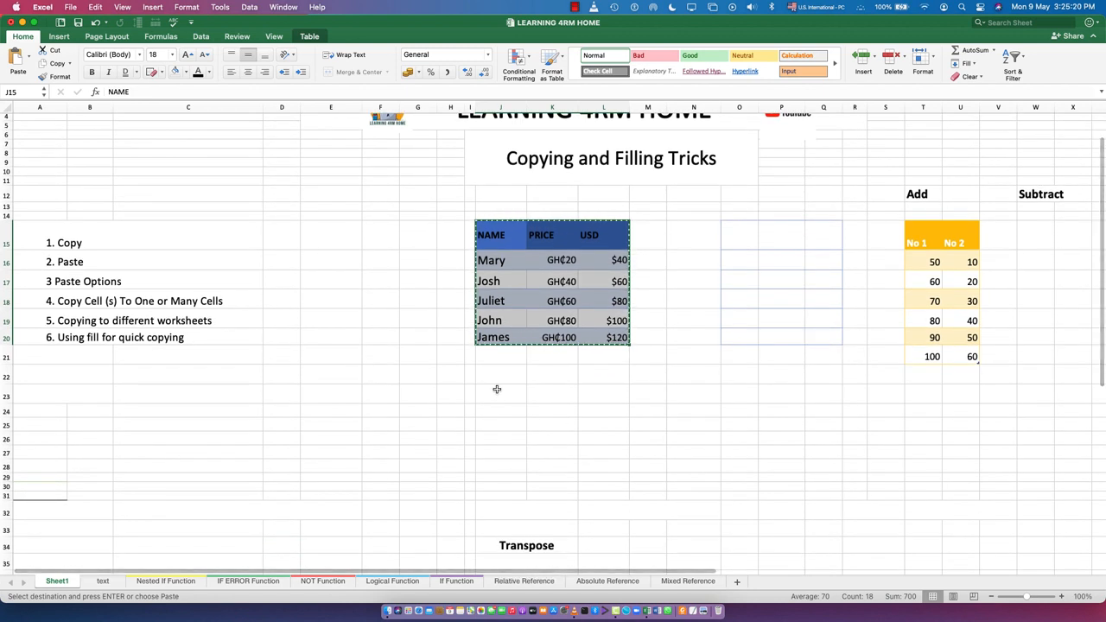
pyautogui.click(497, 390)
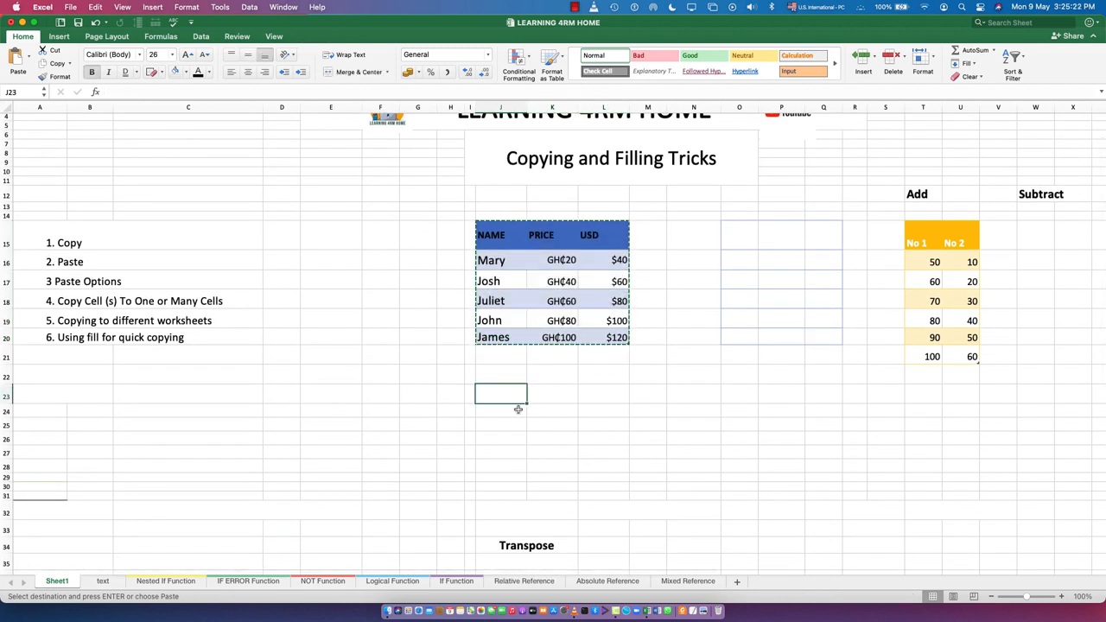
pyautogui.write('Pas')
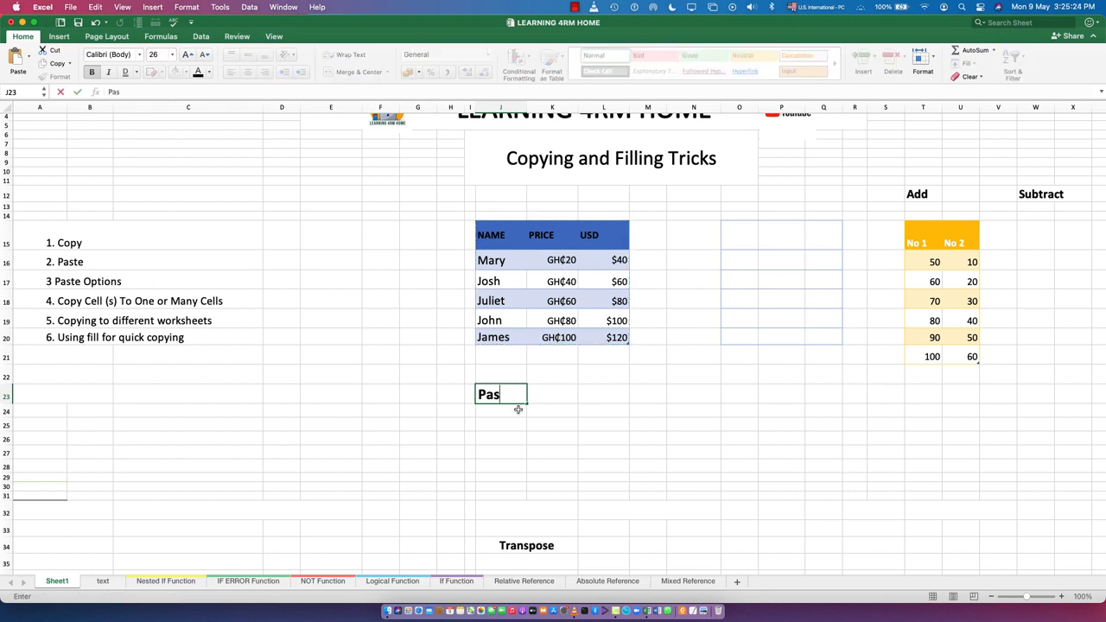
pyautogui.write('te')
pyautogui.press('Return')
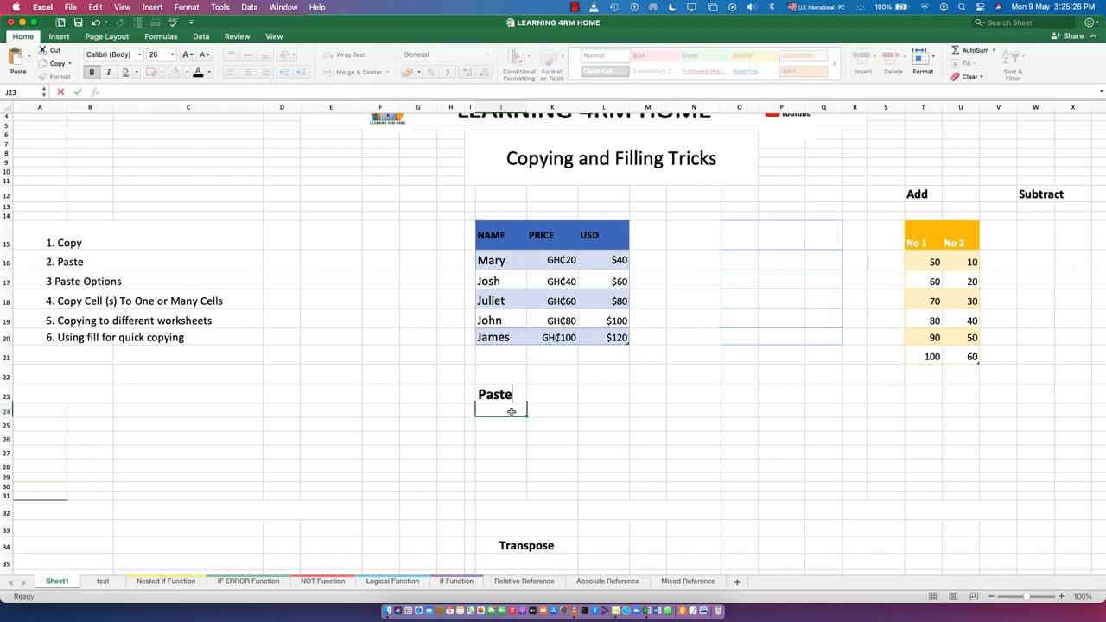
pyautogui.click(16, 59)
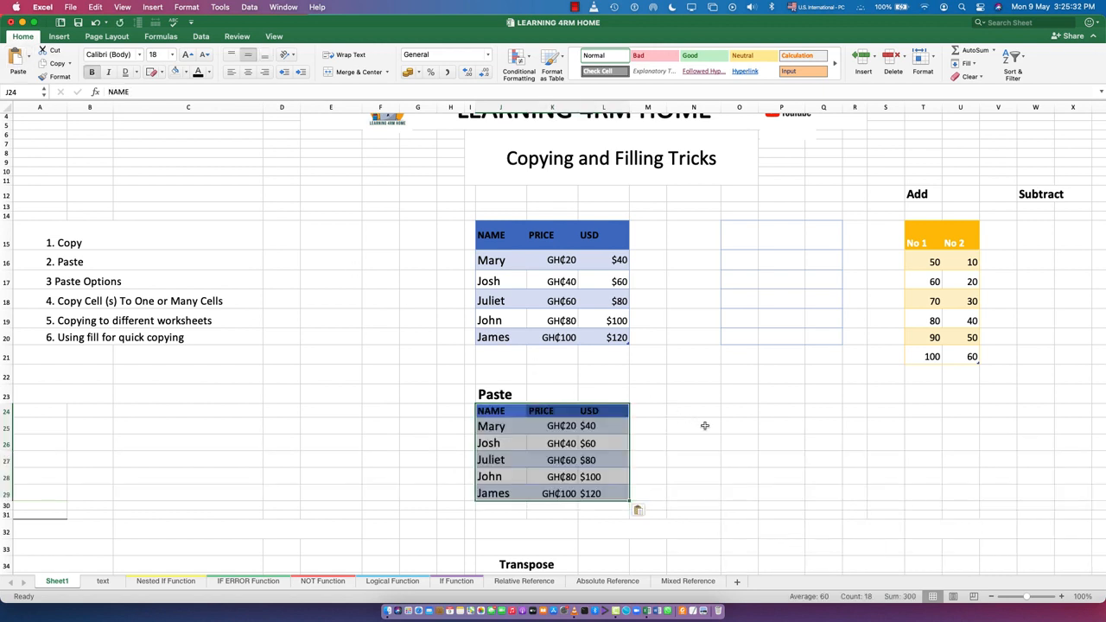
pyautogui.click(696, 397)
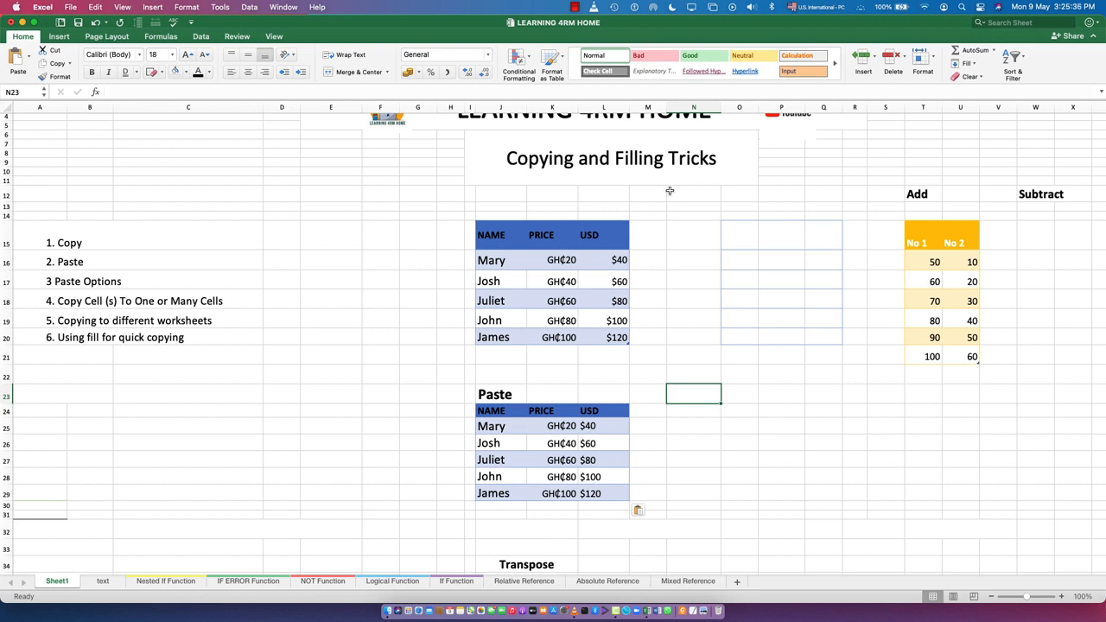
# Copy the table J15:L20 and paste only its values starting in cell N15
pyautogui.click(684, 235)
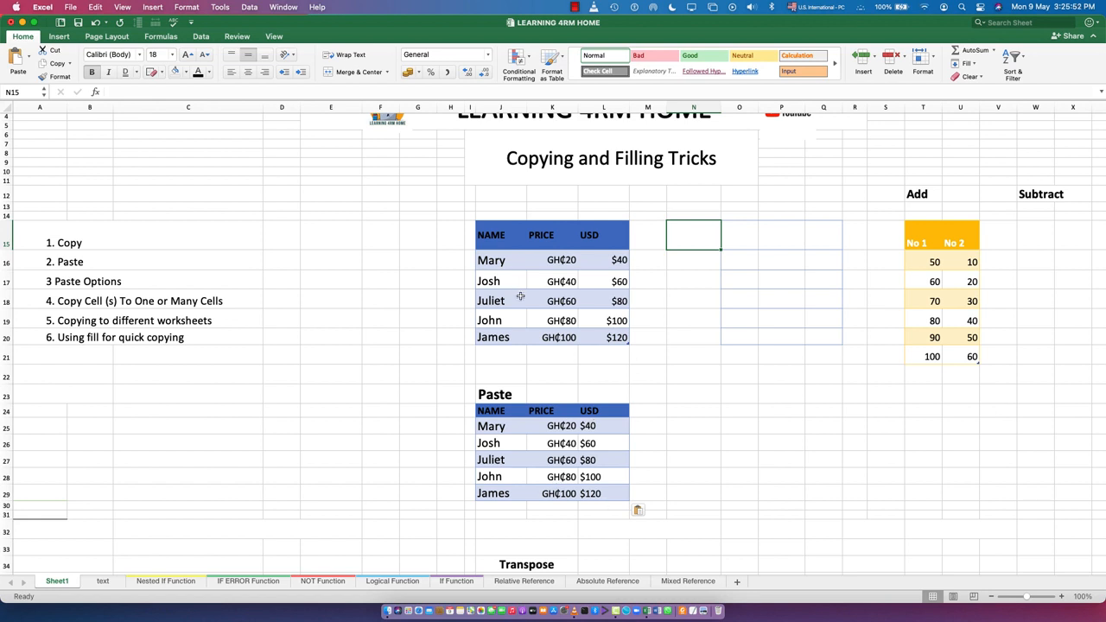
pyautogui.click(482, 235)
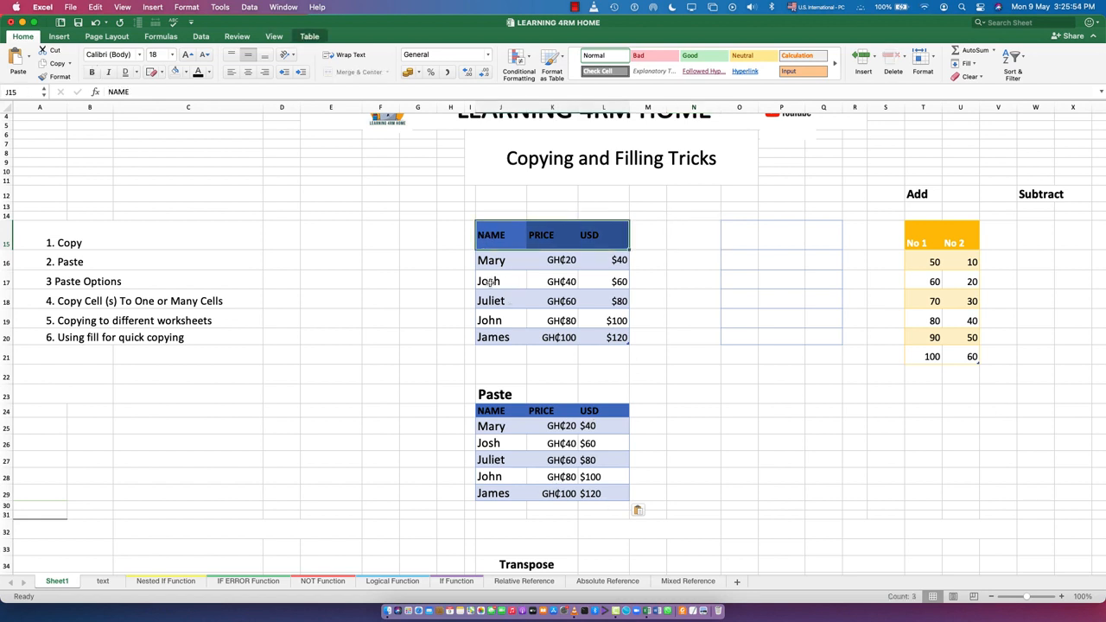
pyautogui.moveTo(489, 235); pyautogui.dragTo(605, 337)
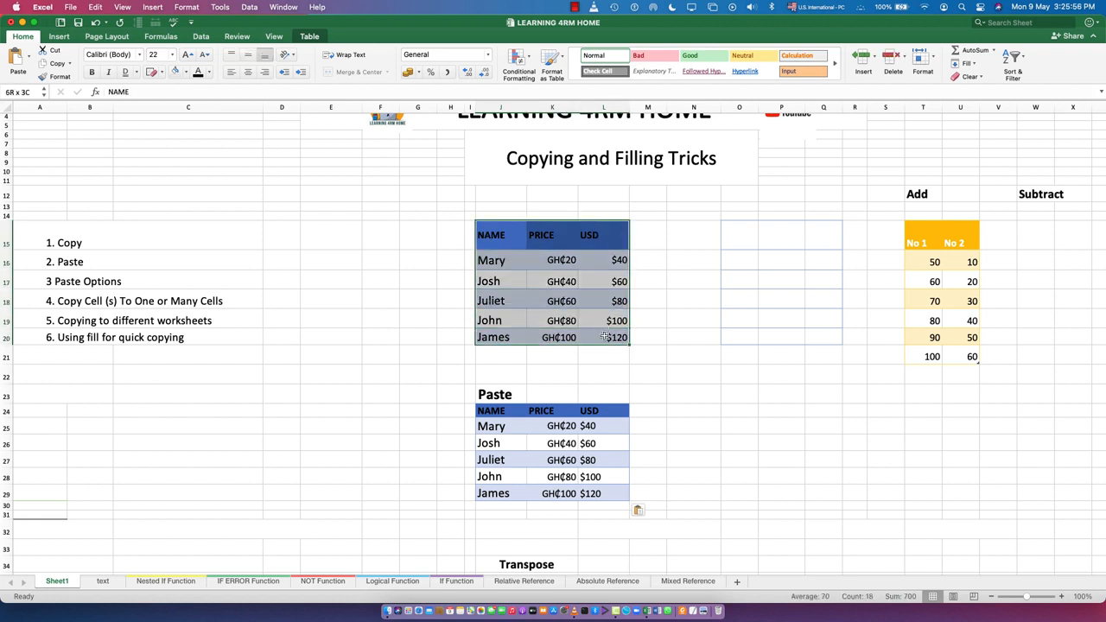
pyautogui.click(55, 63)
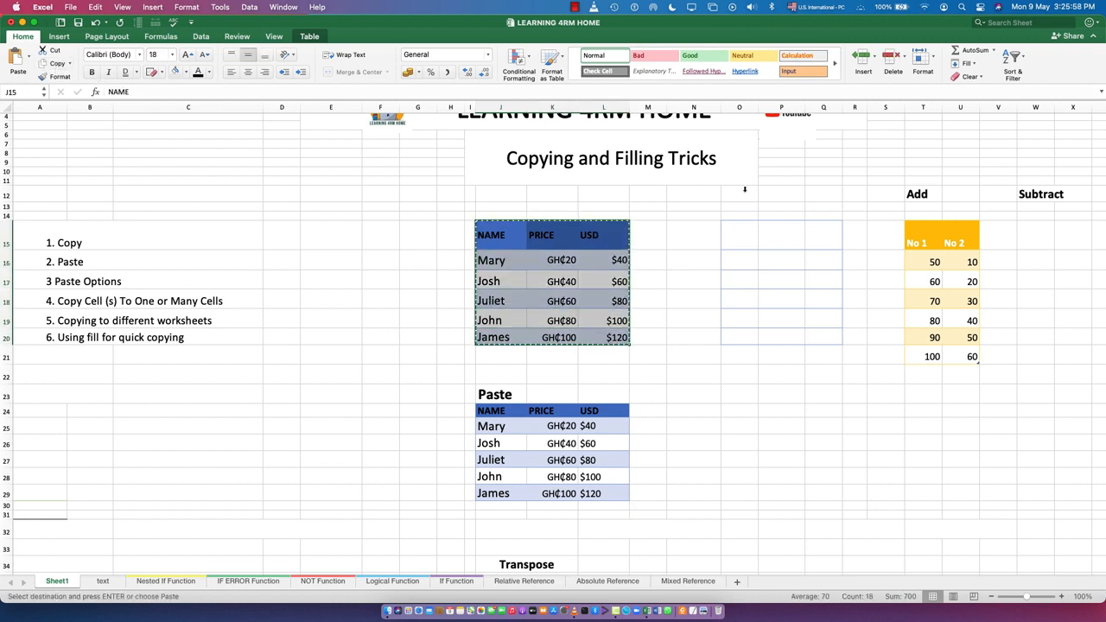
pyautogui.click(689, 240)
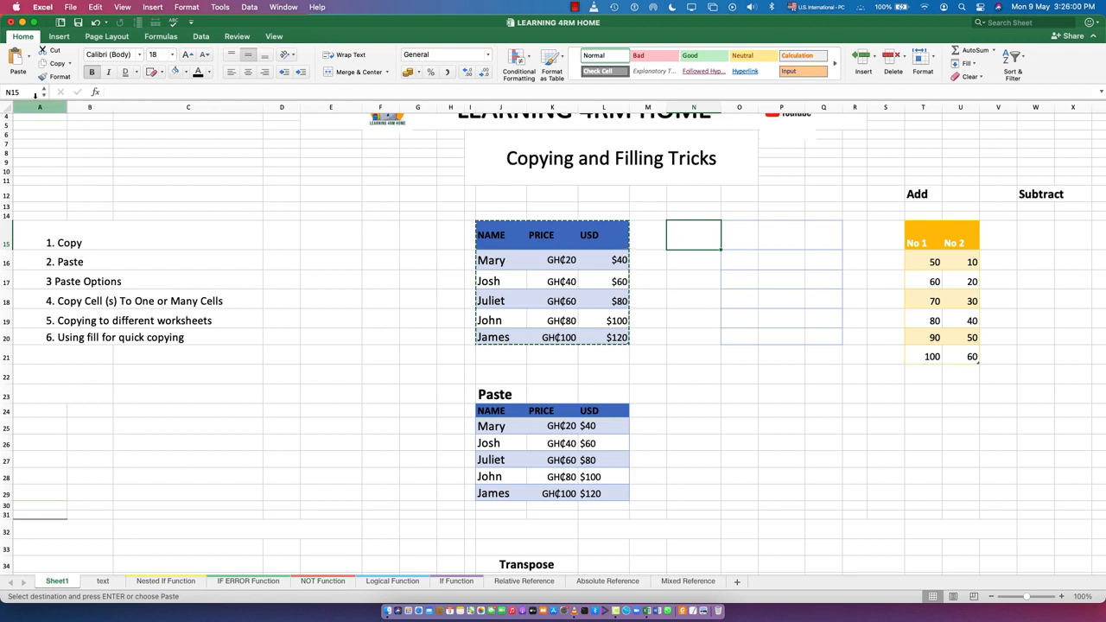
pyautogui.click(29, 59)
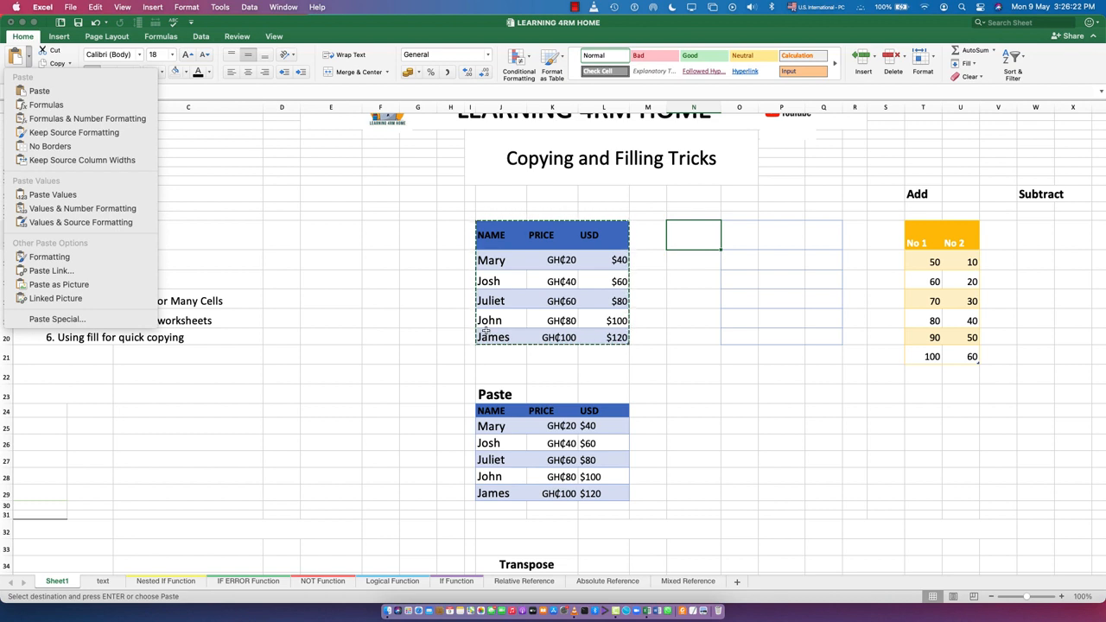
pyautogui.click(72, 197)
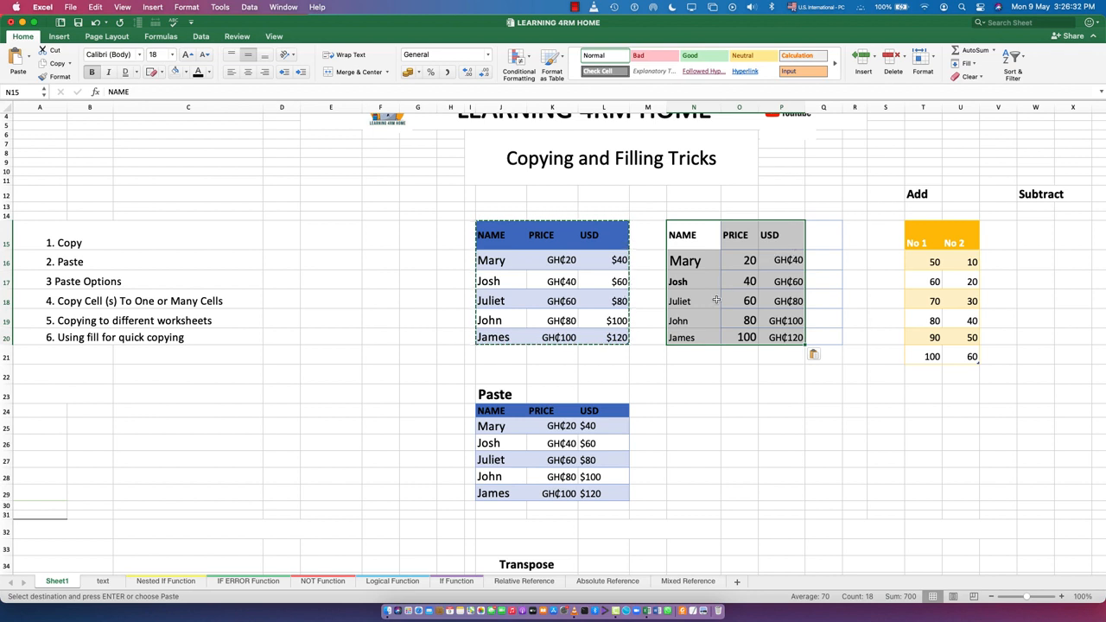
pyautogui.click(734, 391)
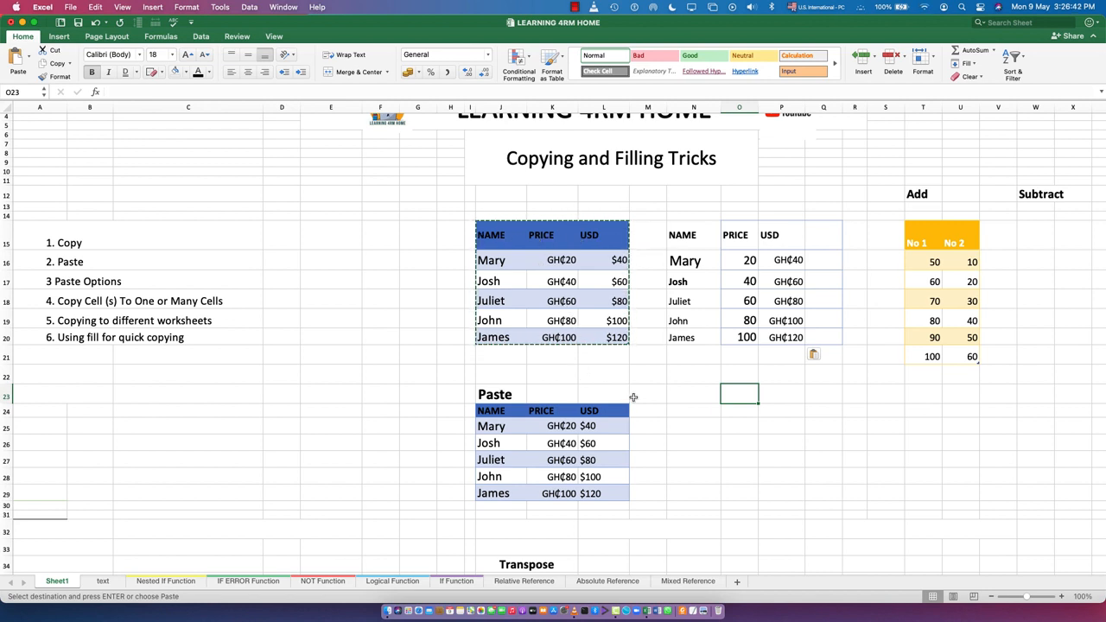
# Format the pasted USD amounts in P16:P20 as currency with the $ symbol
pyautogui.click(802, 281)
pyautogui.moveTo(790, 260); pyautogui.dragTo(792, 337)
pyautogui.rightClick(778, 311)
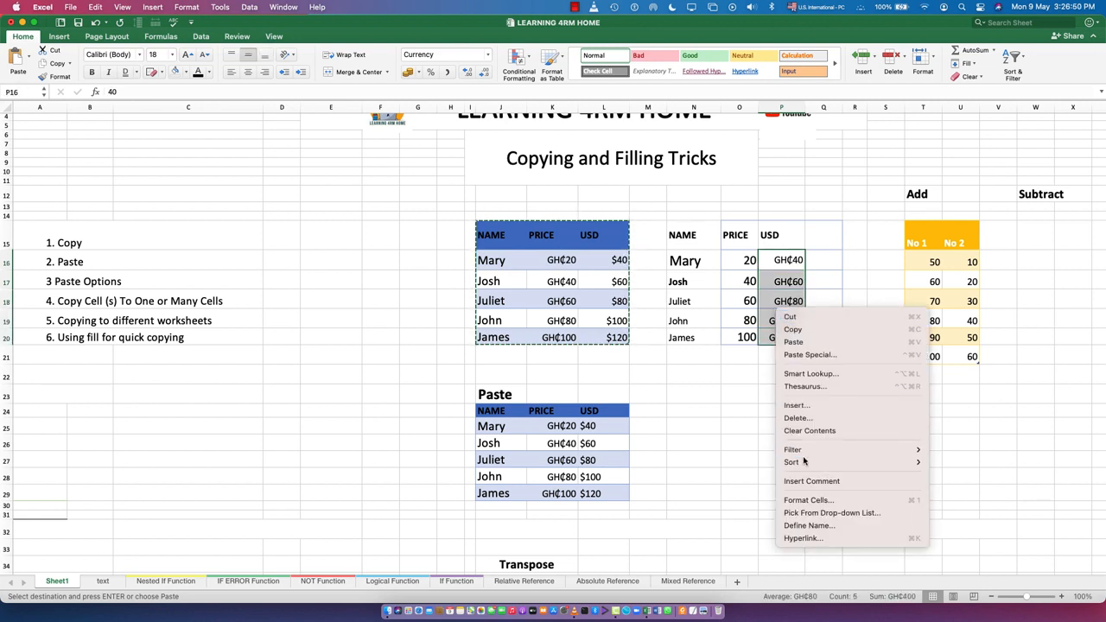
pyautogui.click(801, 502)
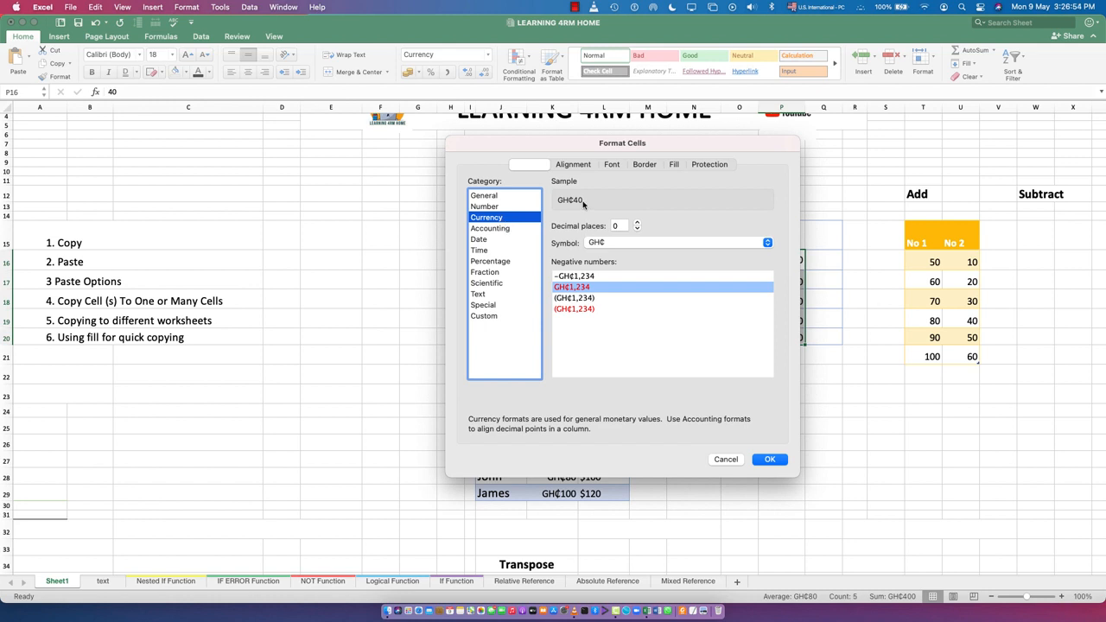
pyautogui.click(615, 242)
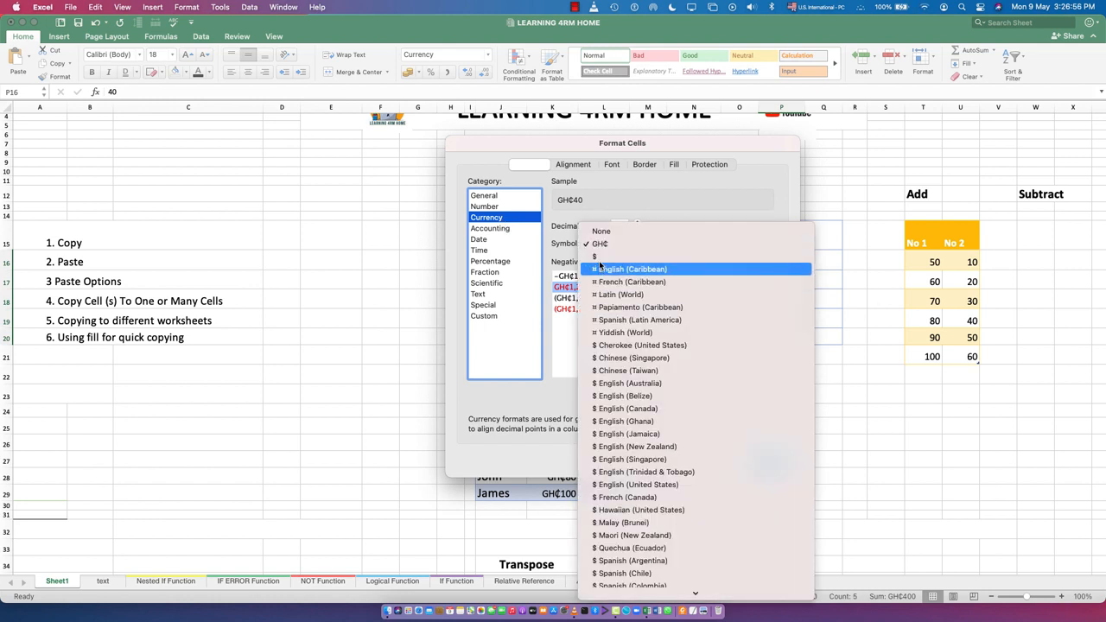
pyautogui.click(596, 257)
pyautogui.click(717, 366)
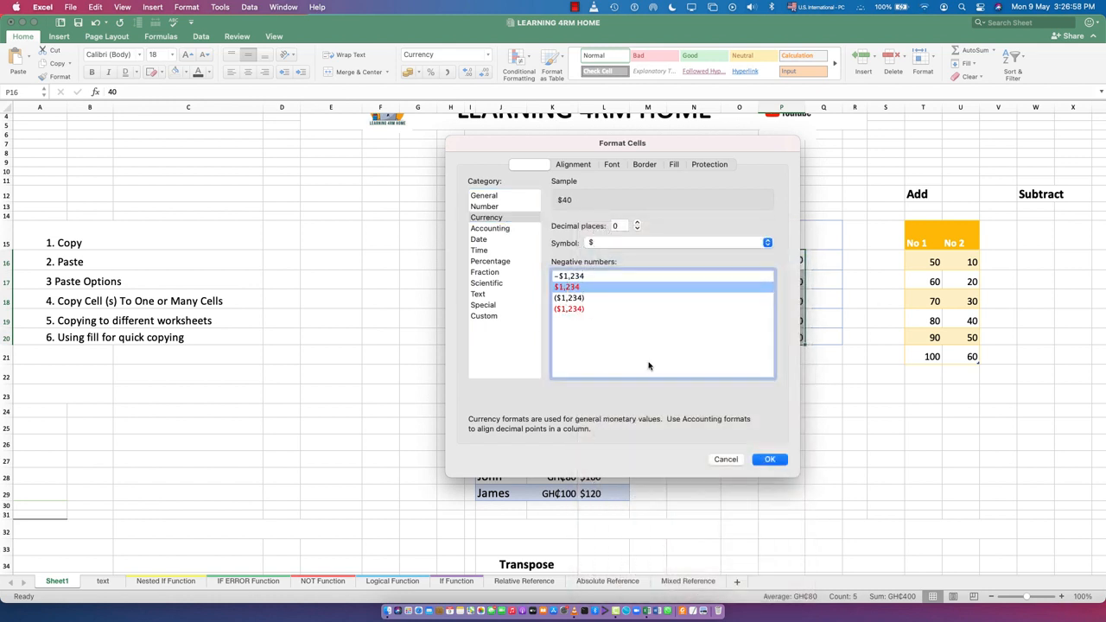
pyautogui.click(760, 459)
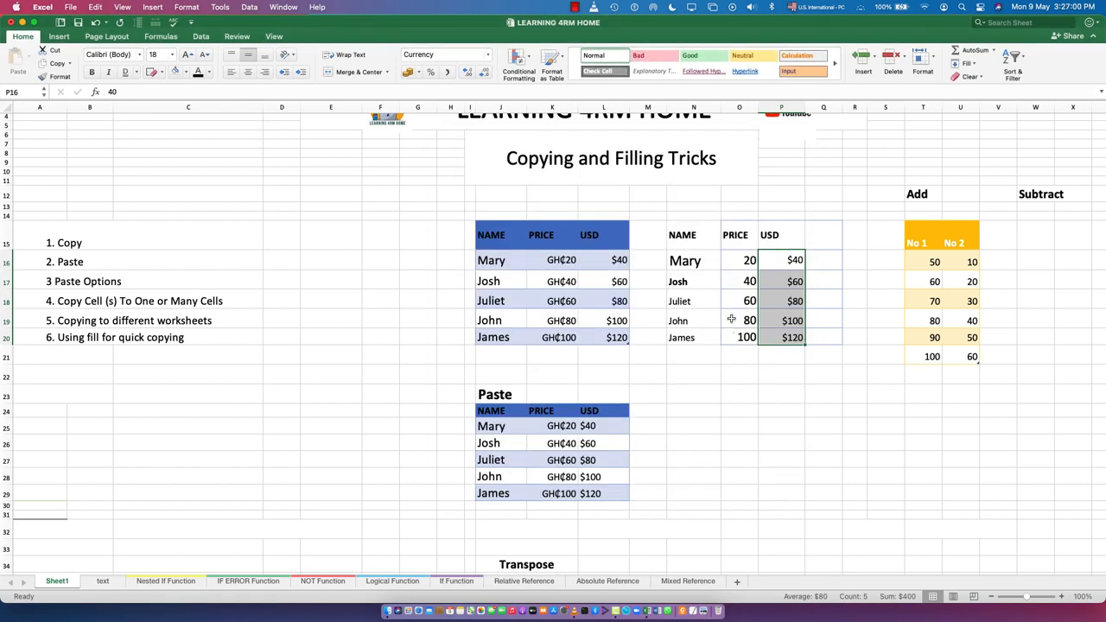
# Format the pasted prices in O16:O20 as currency with the GH₵ symbol and red negative numbers
pyautogui.moveTo(741, 263); pyautogui.dragTo(741, 337)
pyautogui.rightClick(742, 301)
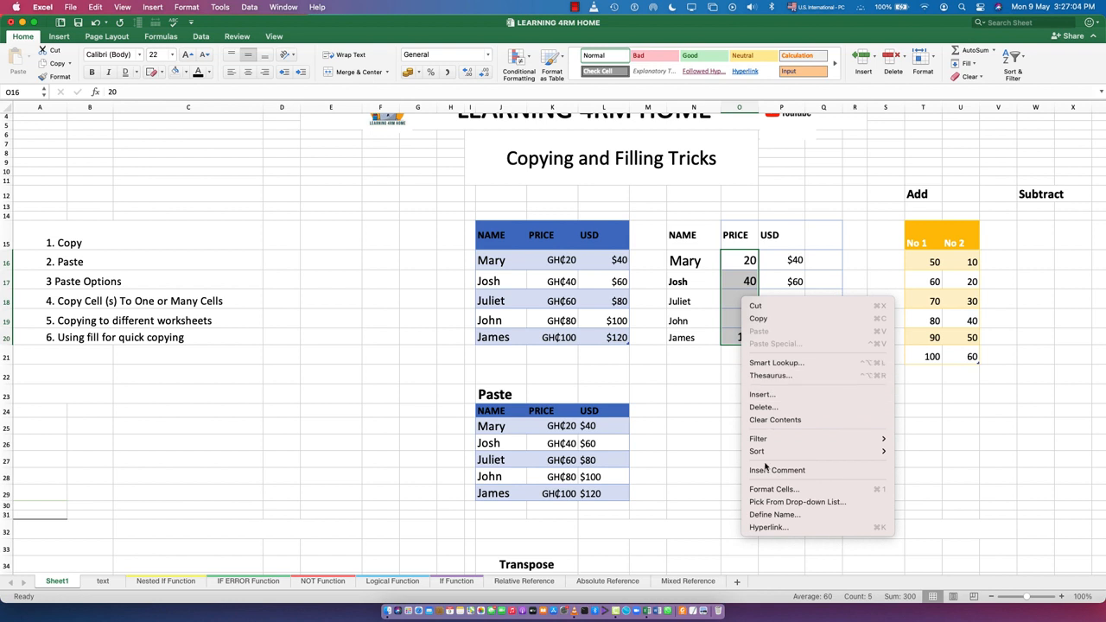
pyautogui.click(675, 371)
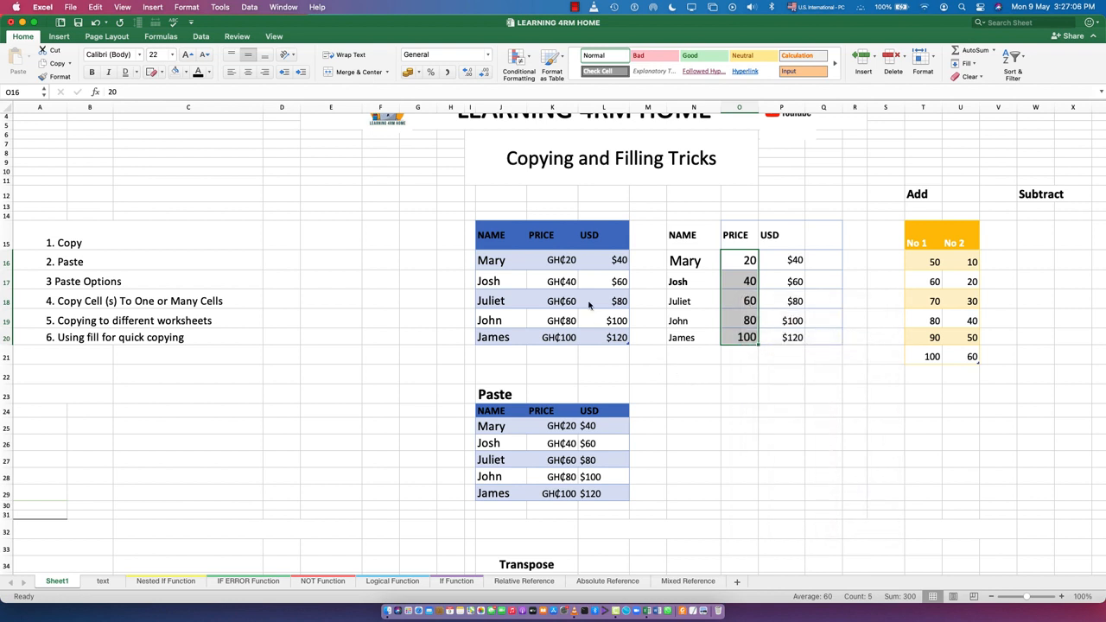
pyautogui.press('super+1')
pyautogui.click(538, 277)
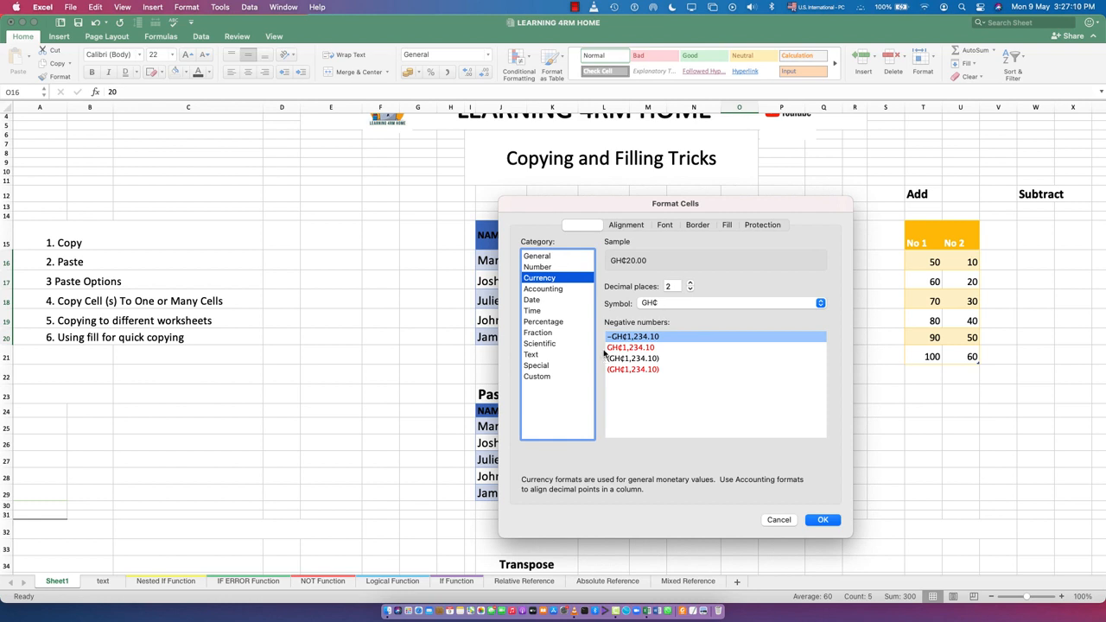
pyautogui.click(615, 347)
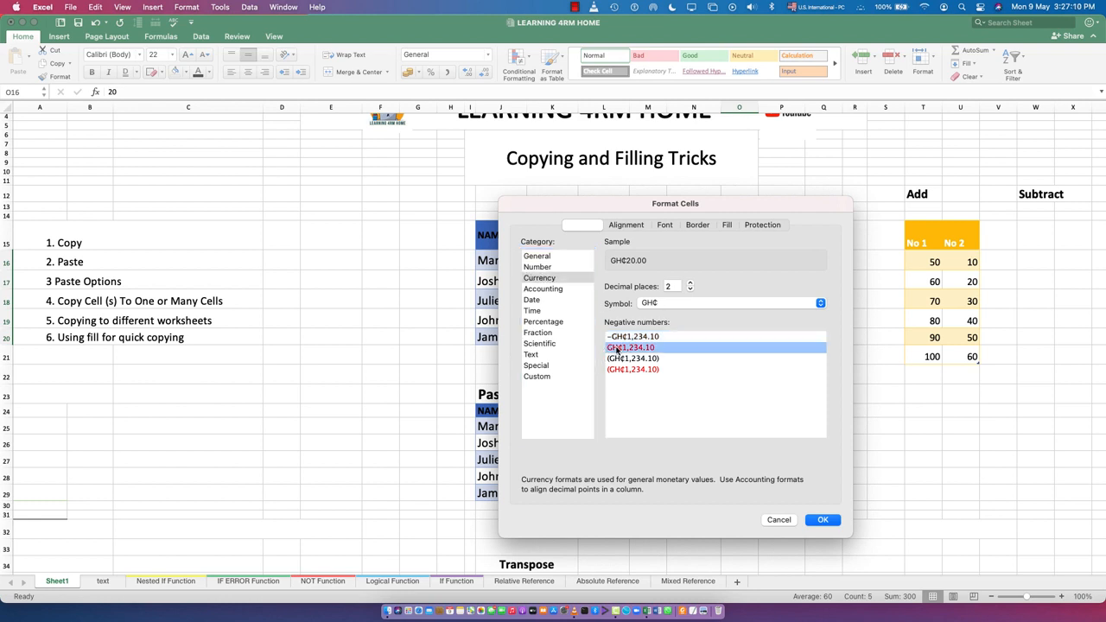
pyautogui.click(822, 521)
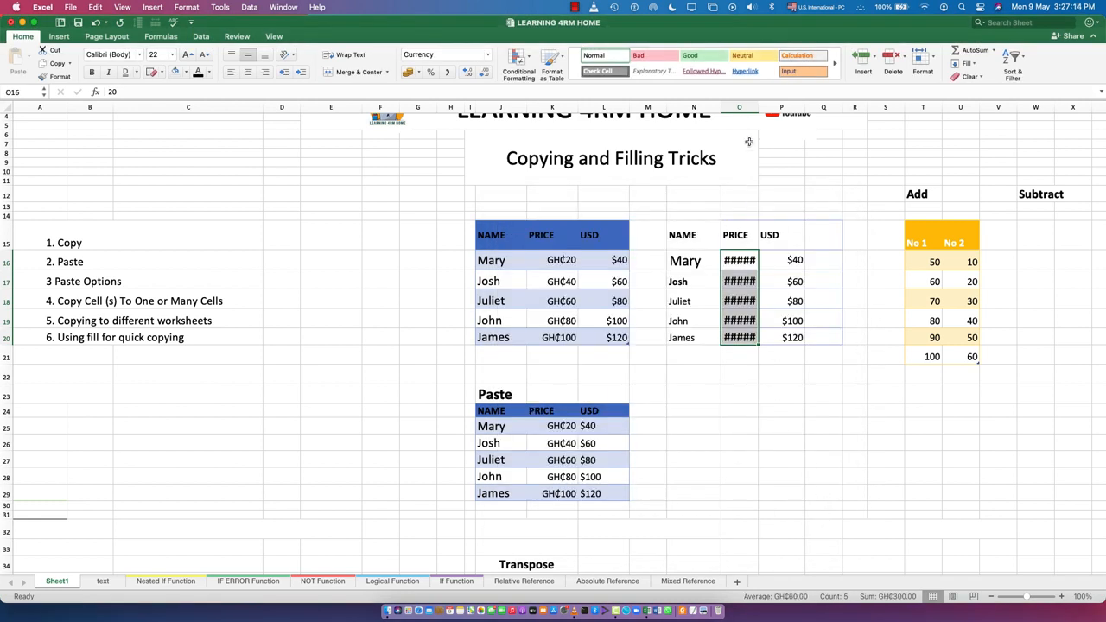
# Widen column O to fit the formatted prices and reduce the font size of O16:O20 to 20
pyautogui.moveTo(757, 104); pyautogui.dragTo(792, 107)
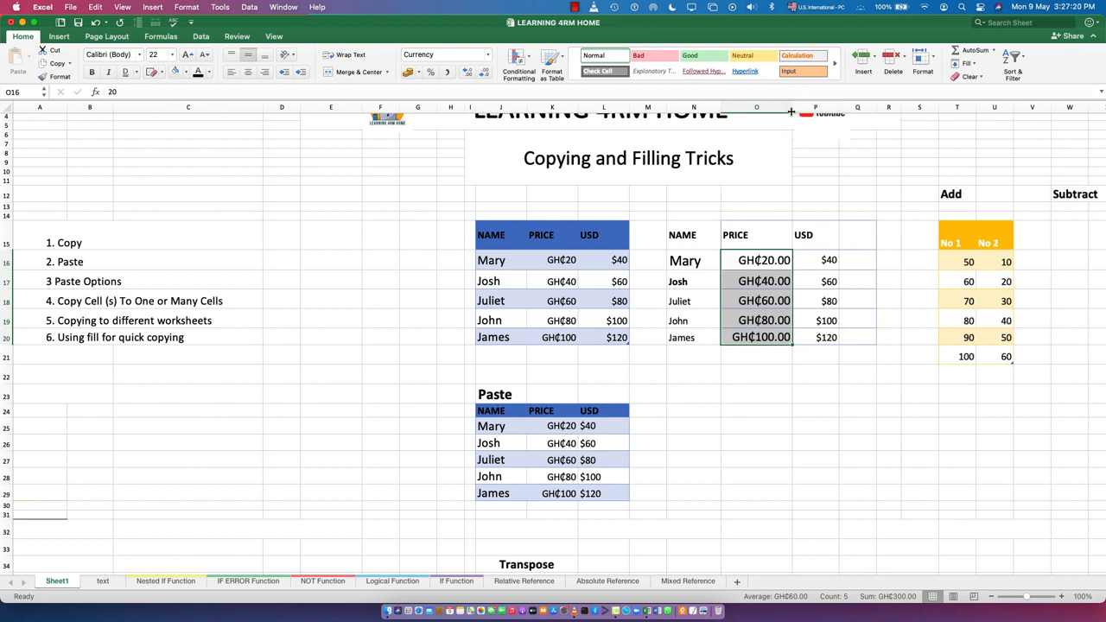
pyautogui.click(204, 55)
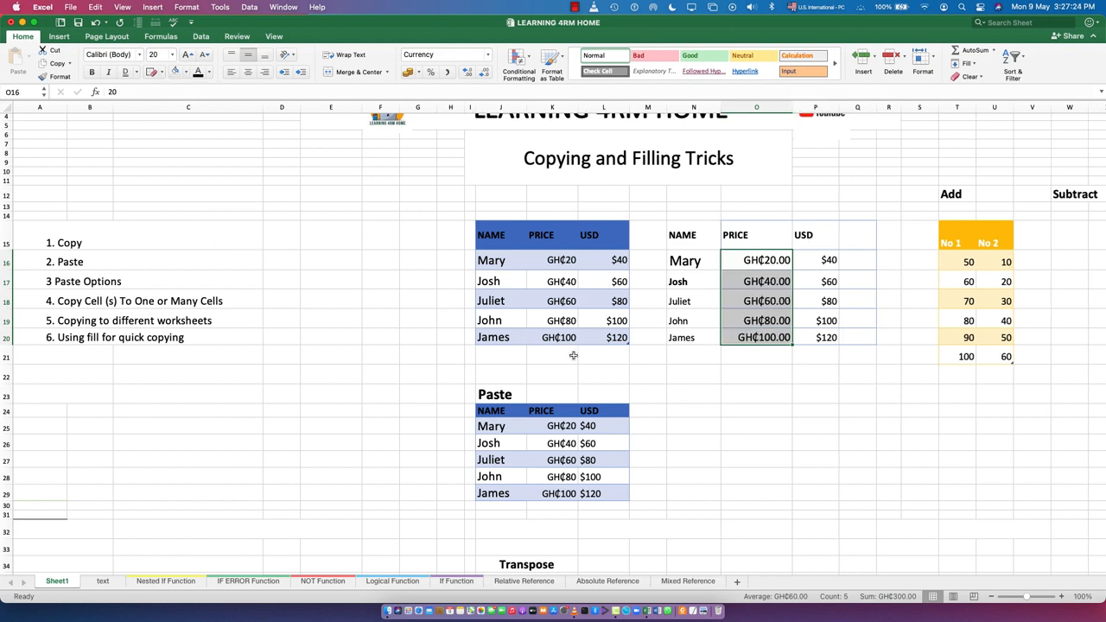
pyautogui.click(756, 413)
pyautogui.scroll(2, 769, 250)
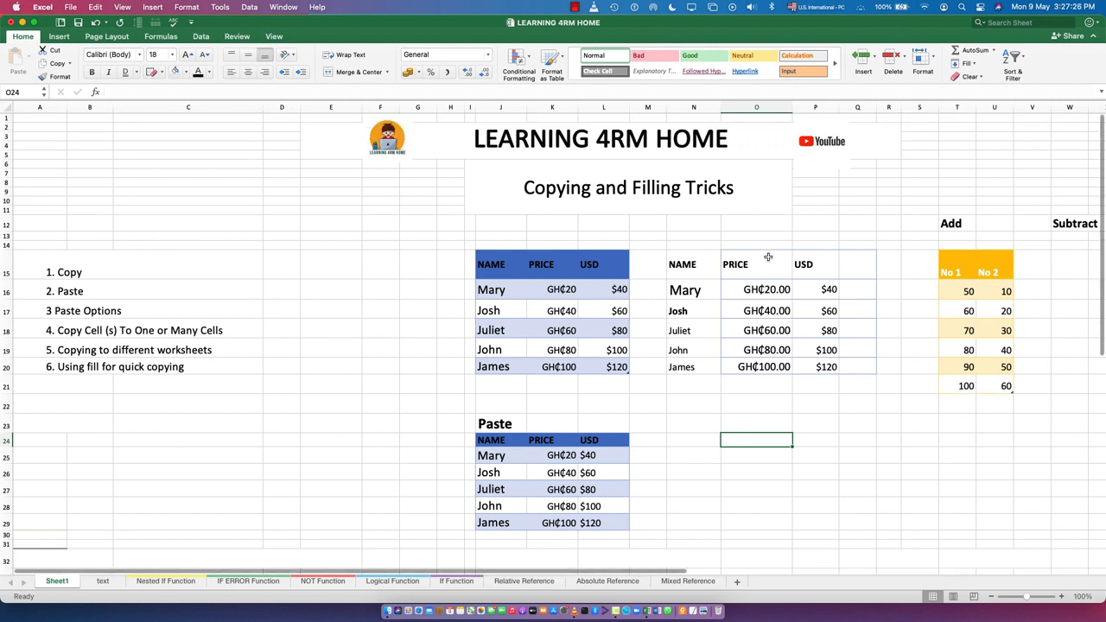
pyautogui.scroll(-2, 807, 353)
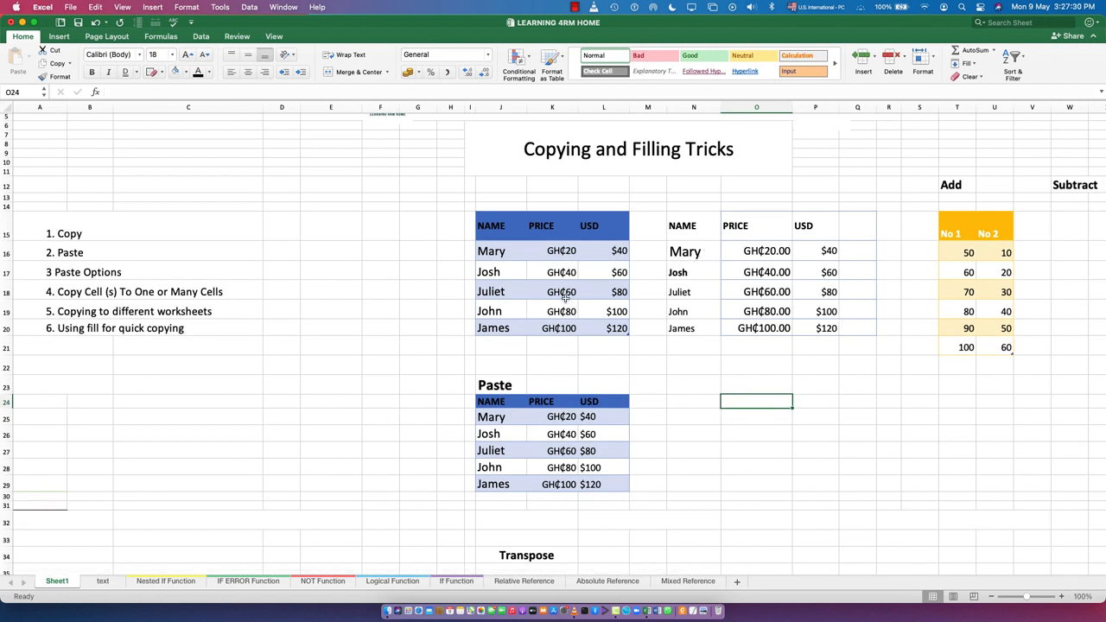
# Copy the table J15:L20 and paste only its formatting starting in cell N24
pyautogui.moveTo(488, 223); pyautogui.dragTo(619, 330)
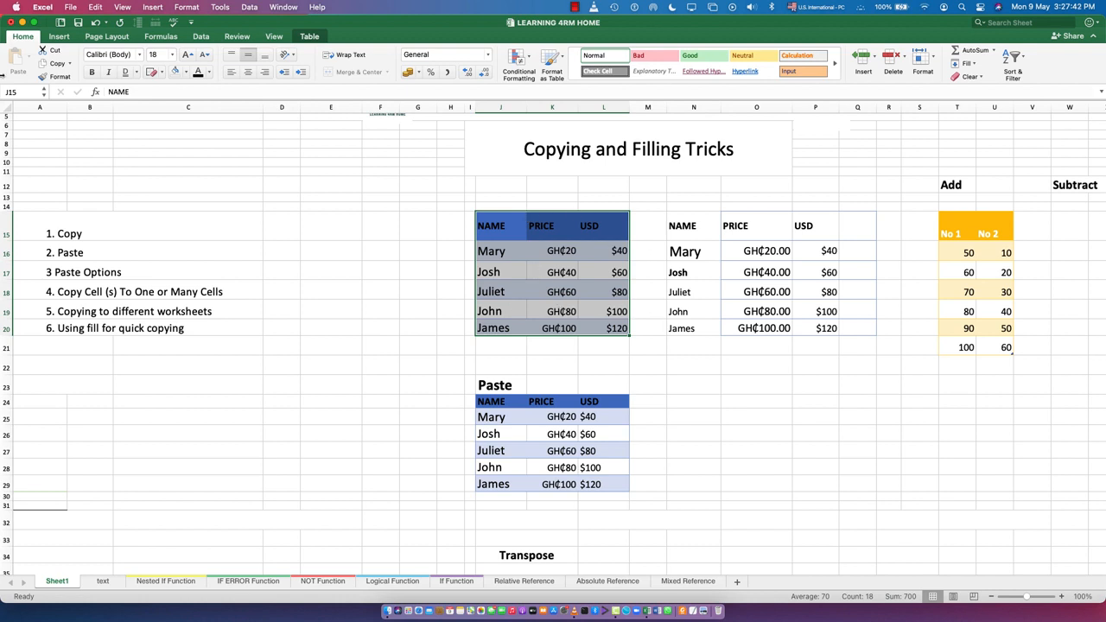
pyautogui.click(55, 63)
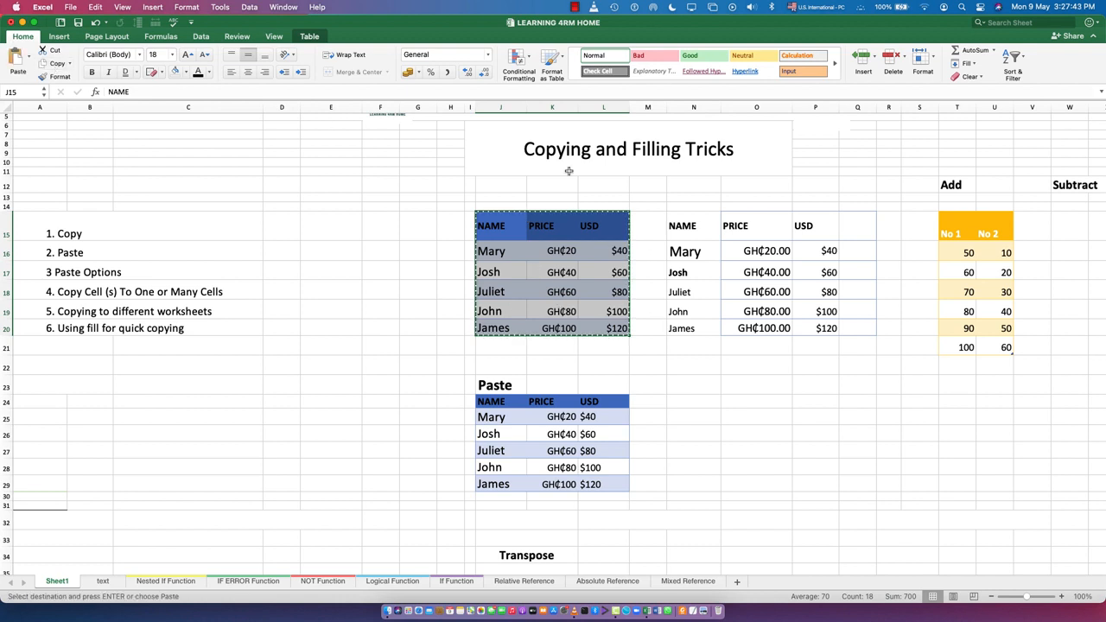
pyautogui.click(692, 402)
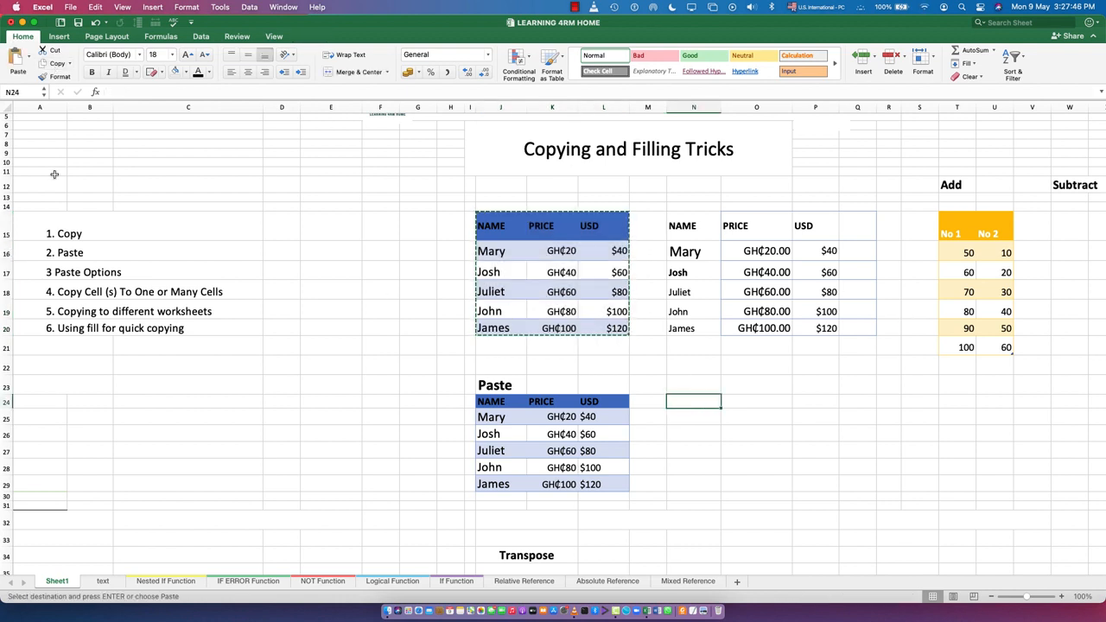
pyautogui.click(30, 61)
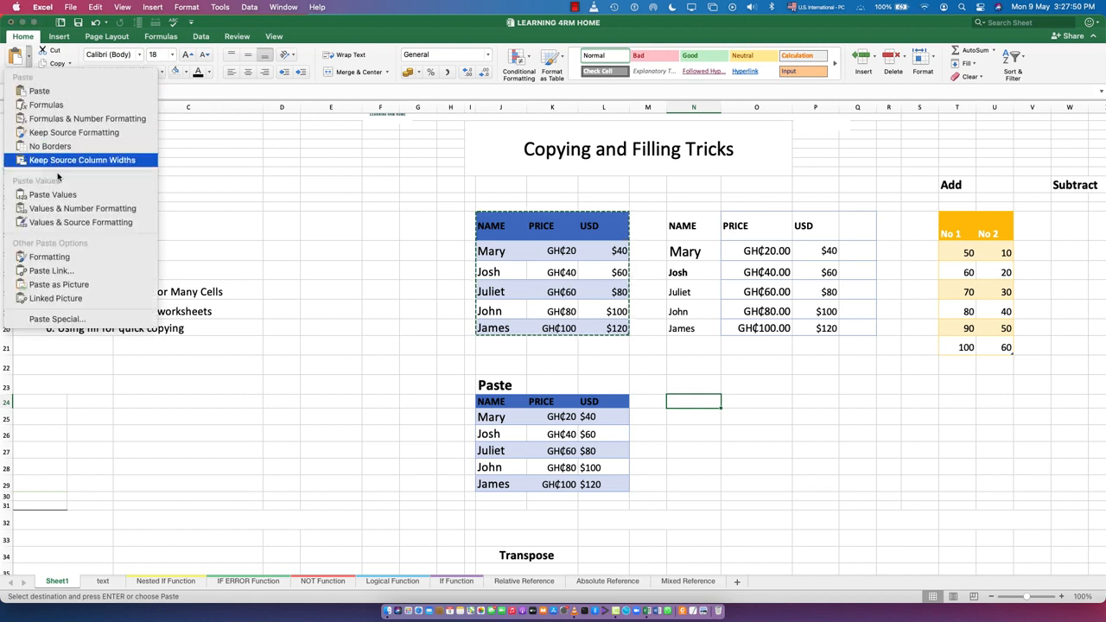
pyautogui.click(38, 259)
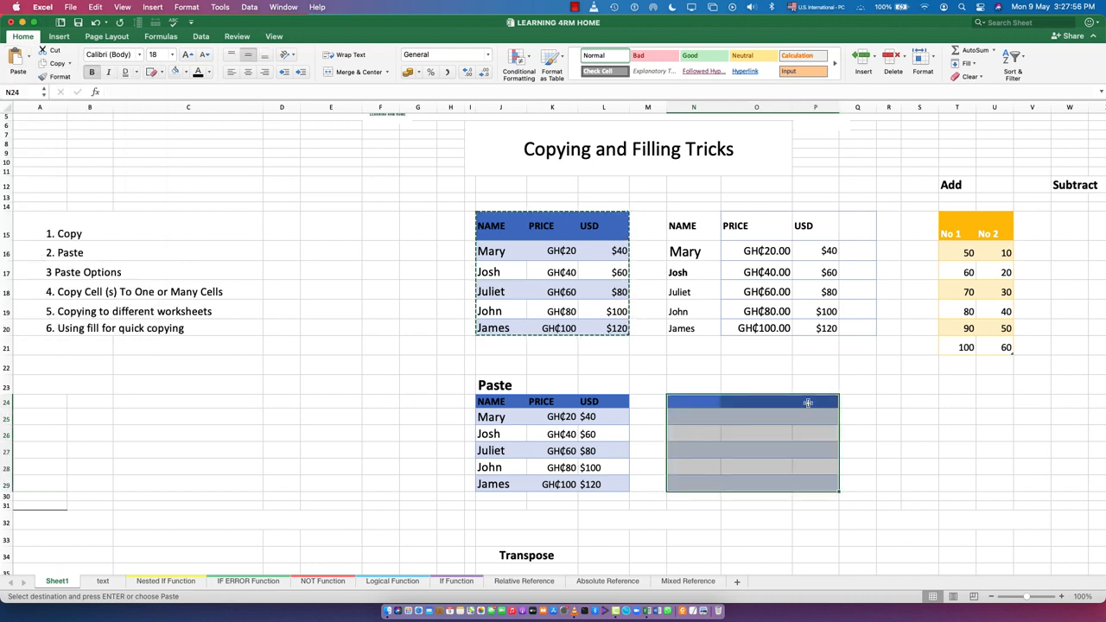
pyautogui.click(882, 428)
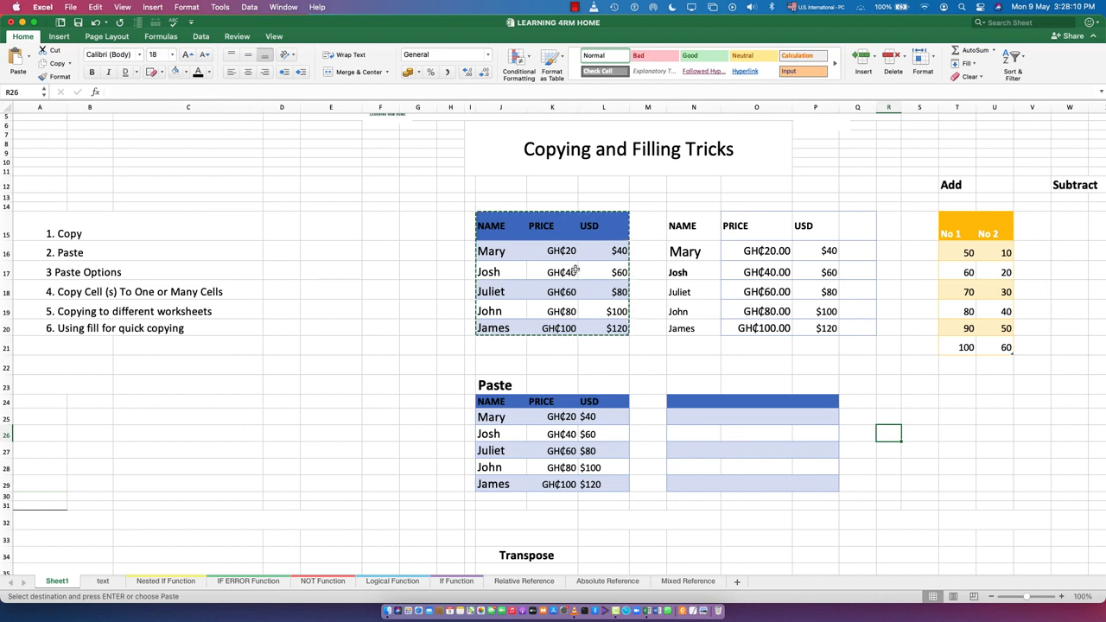
pyautogui.click(29, 57)
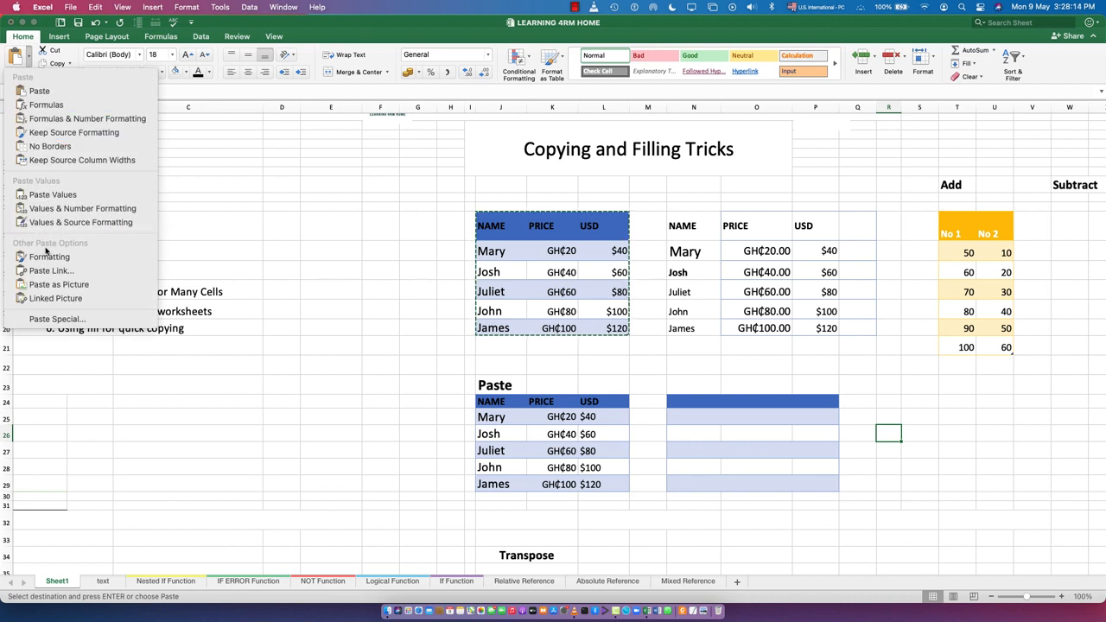
pyautogui.click(269, 422)
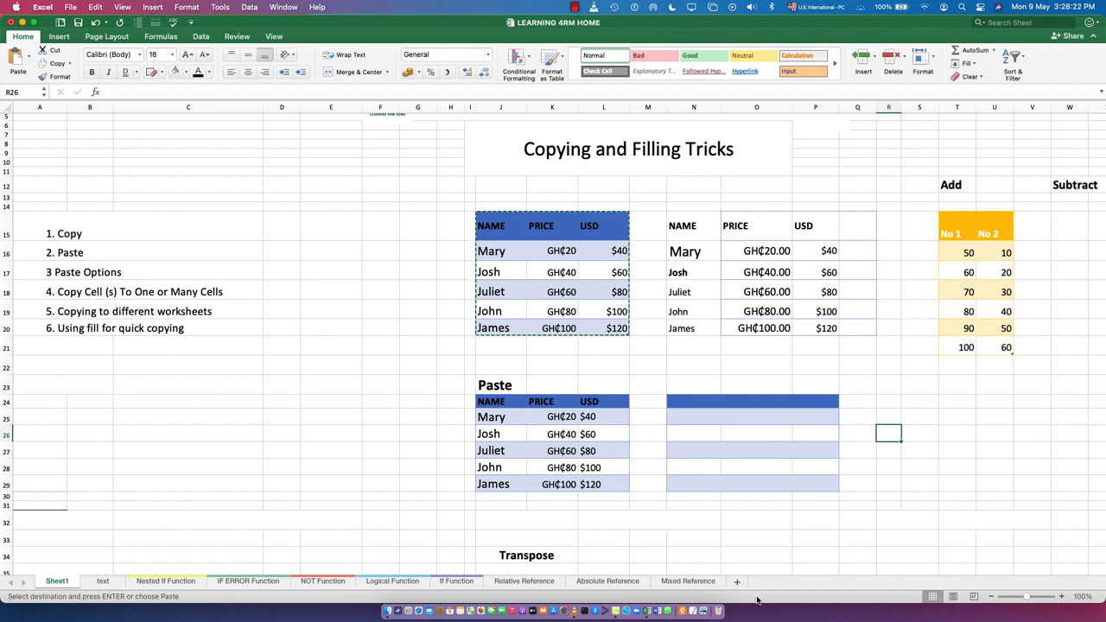
# Copy the No 1 values T16:T21 and add them to the No 2 values from U16 with Paste Special's Add operation
pyautogui.moveTo(415, 572); pyautogui.dragTo(550, 587)
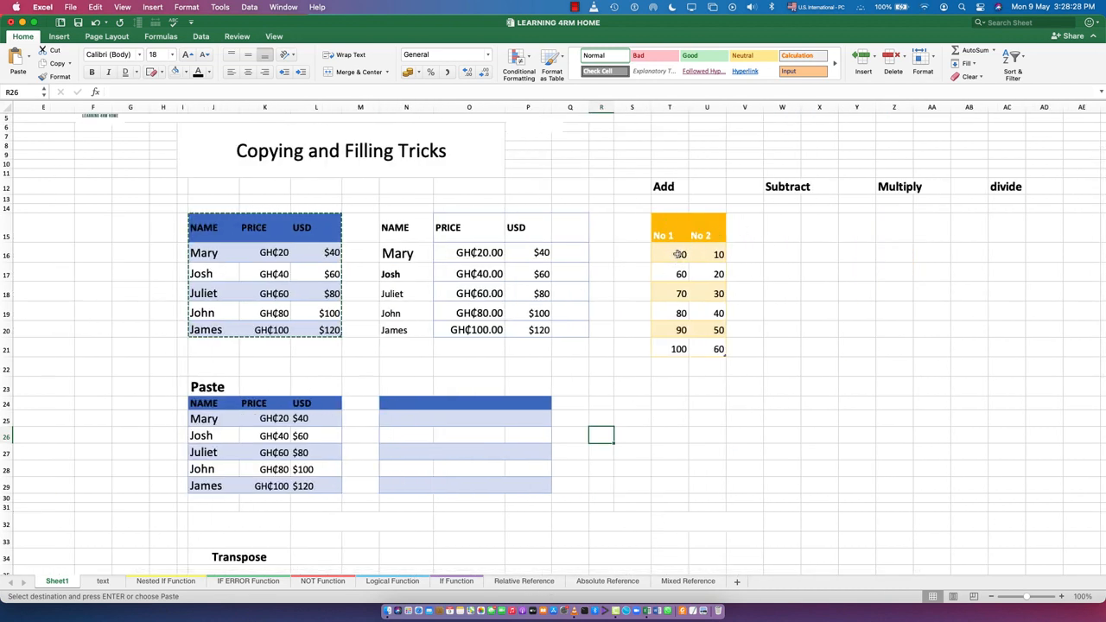
pyautogui.moveTo(679, 251); pyautogui.dragTo(681, 350)
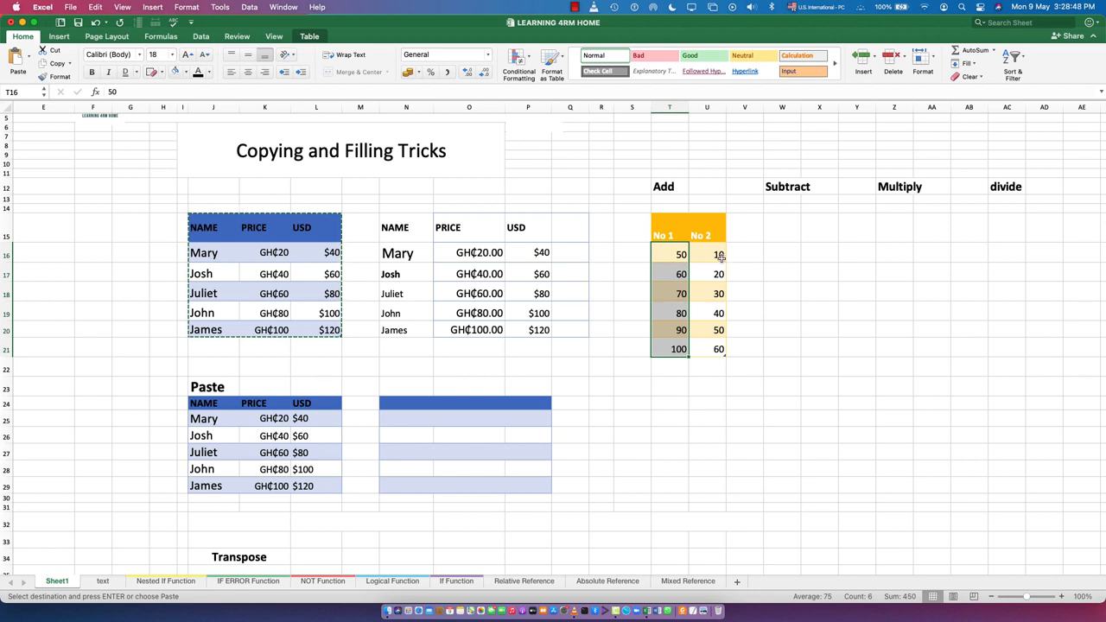
pyautogui.click(776, 435)
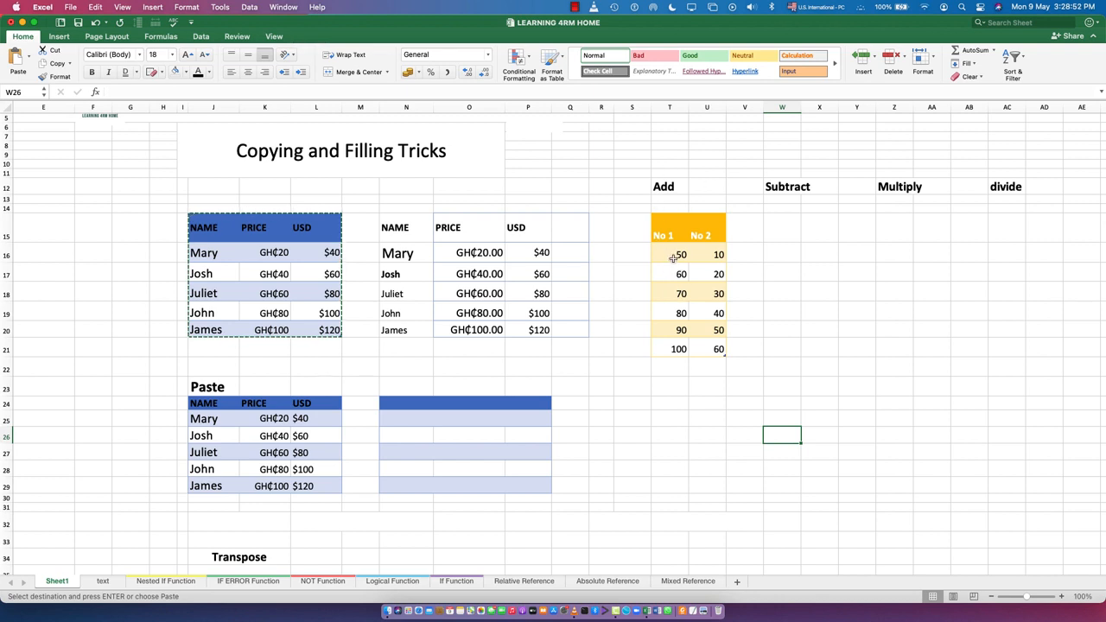
pyautogui.moveTo(675, 255); pyautogui.dragTo(679, 348)
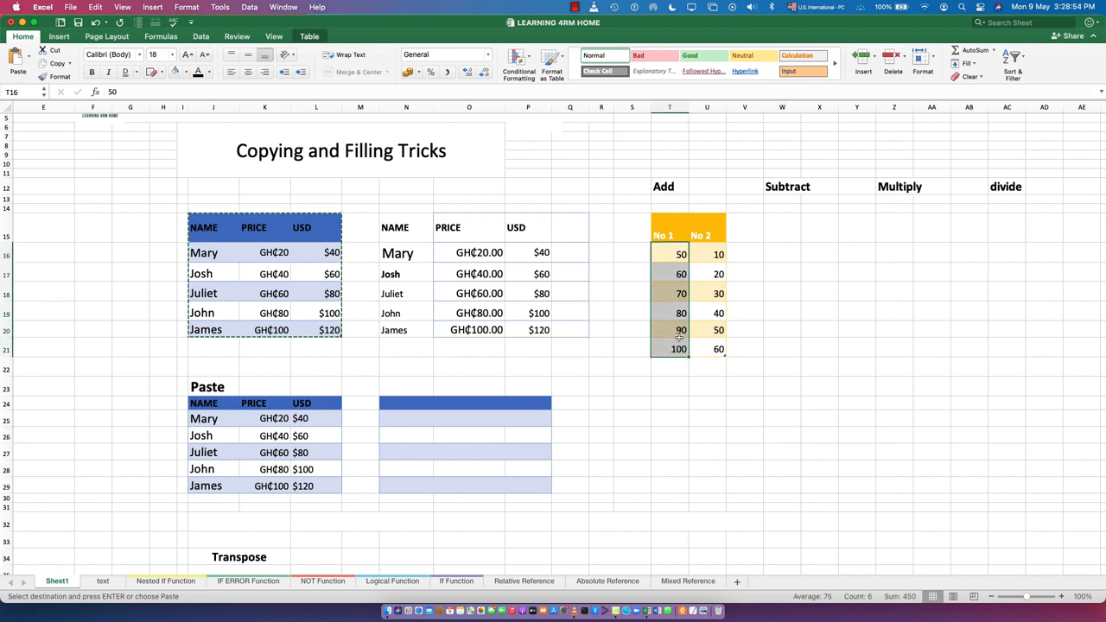
pyautogui.click(48, 65)
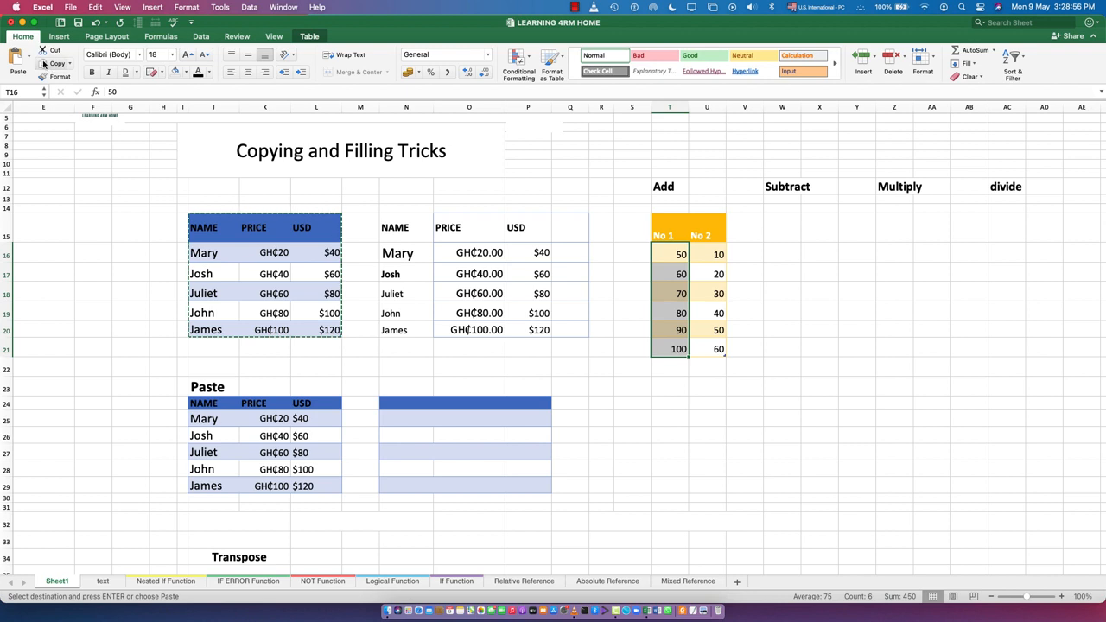
pyautogui.click(707, 253)
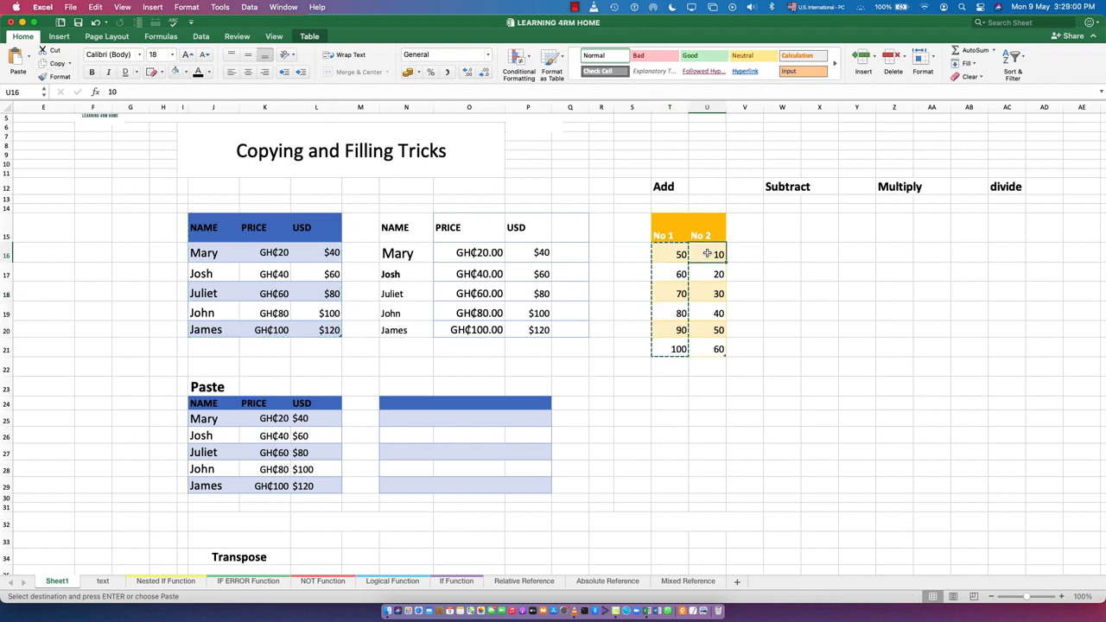
pyautogui.click(32, 58)
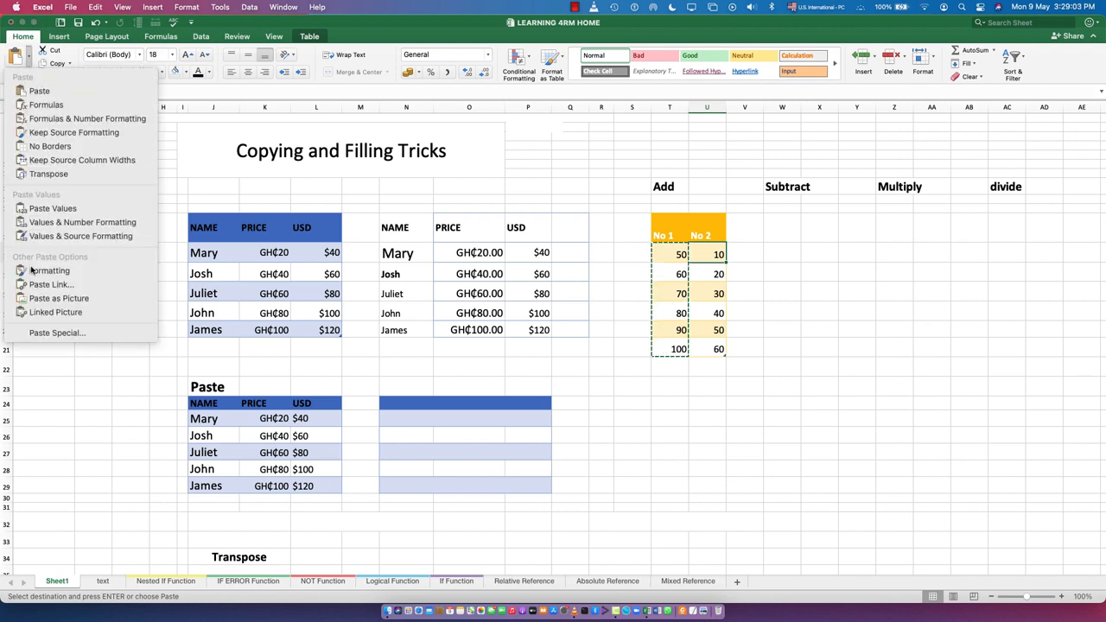
pyautogui.click(49, 333)
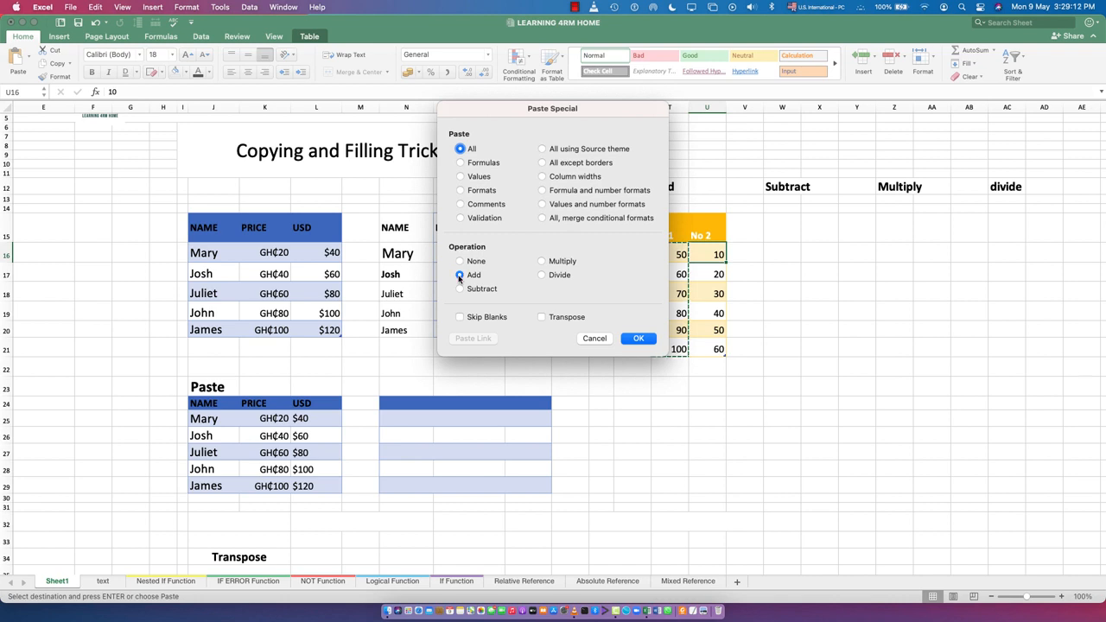
pyautogui.click(640, 338)
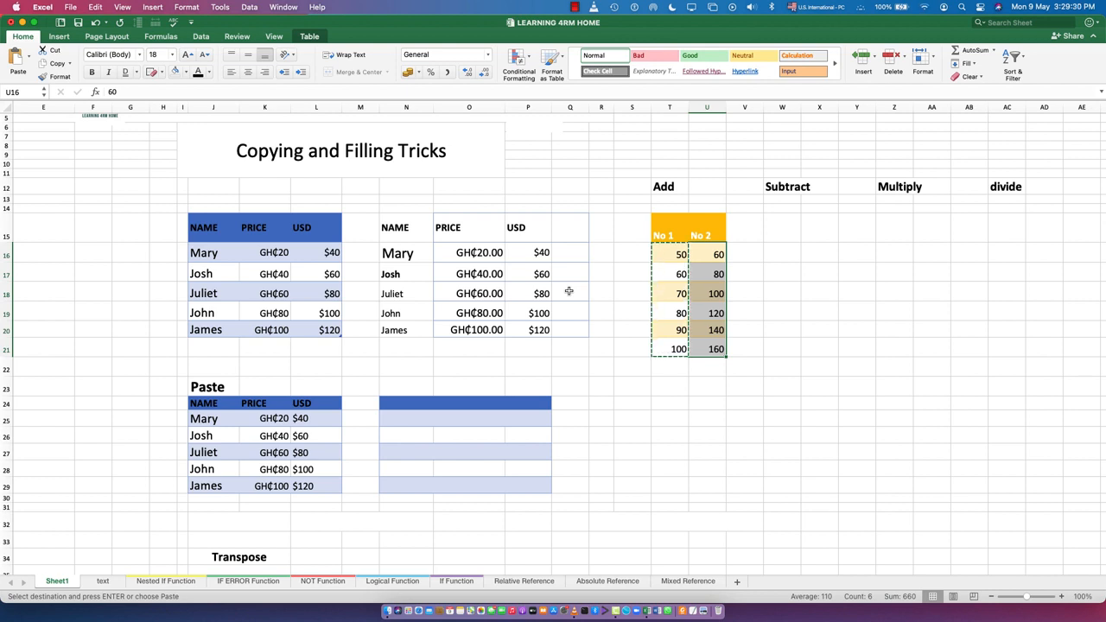
pyautogui.click(751, 398)
# Try to paste a copy of the No 1 and No 2 table T15:U21 starting in cell T28
pyautogui.moveTo(669, 227); pyautogui.dragTo(718, 349)
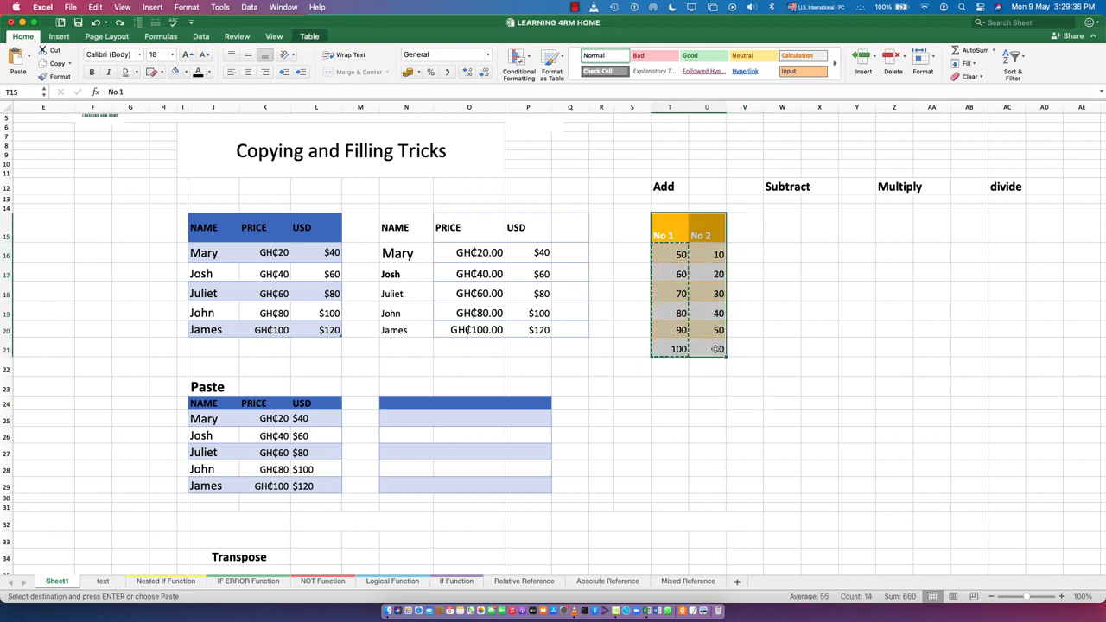
pyautogui.click(671, 469)
pyautogui.press('super+v')
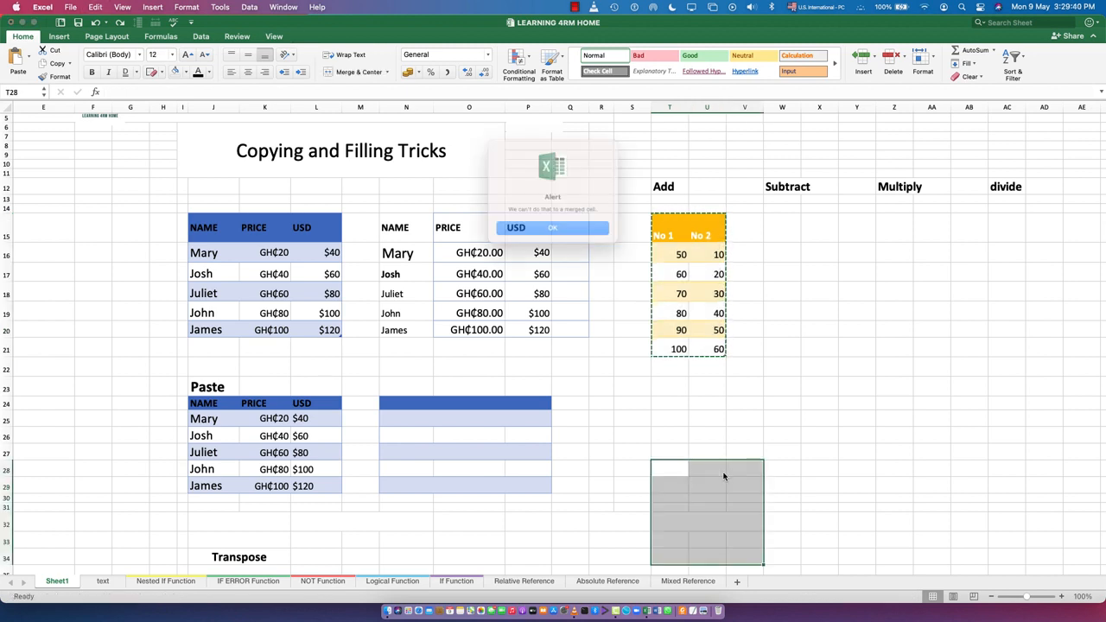
pyautogui.click(539, 230)
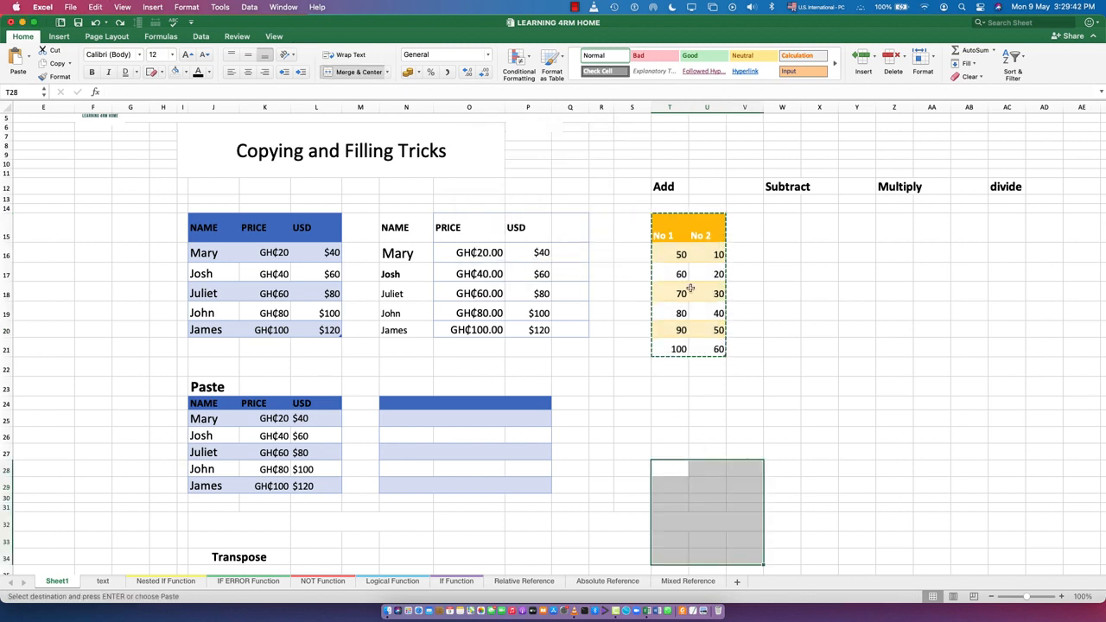
# Copy the empty cell X26 and paste it into T23 with the Keep Source Formatting option
pyautogui.click(803, 430)
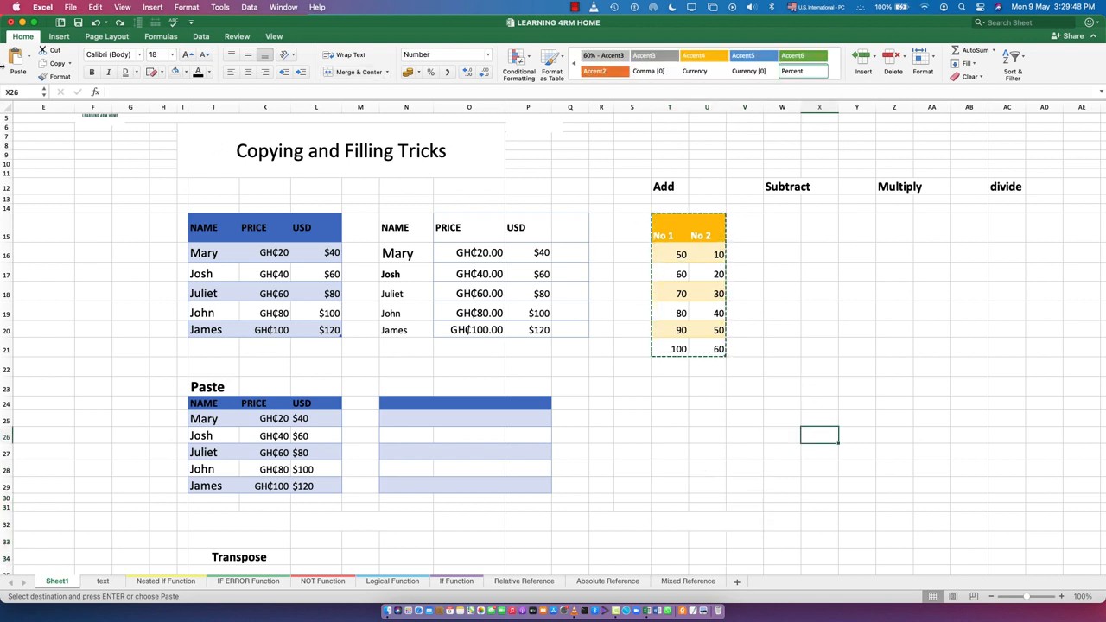
pyautogui.press('super+c')
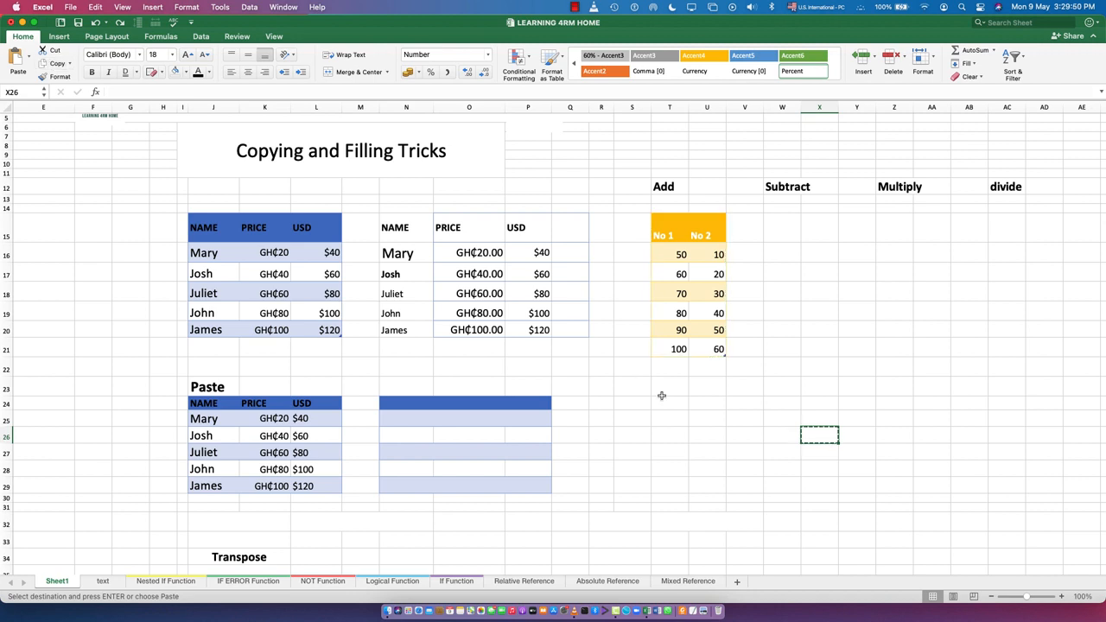
pyautogui.click(662, 391)
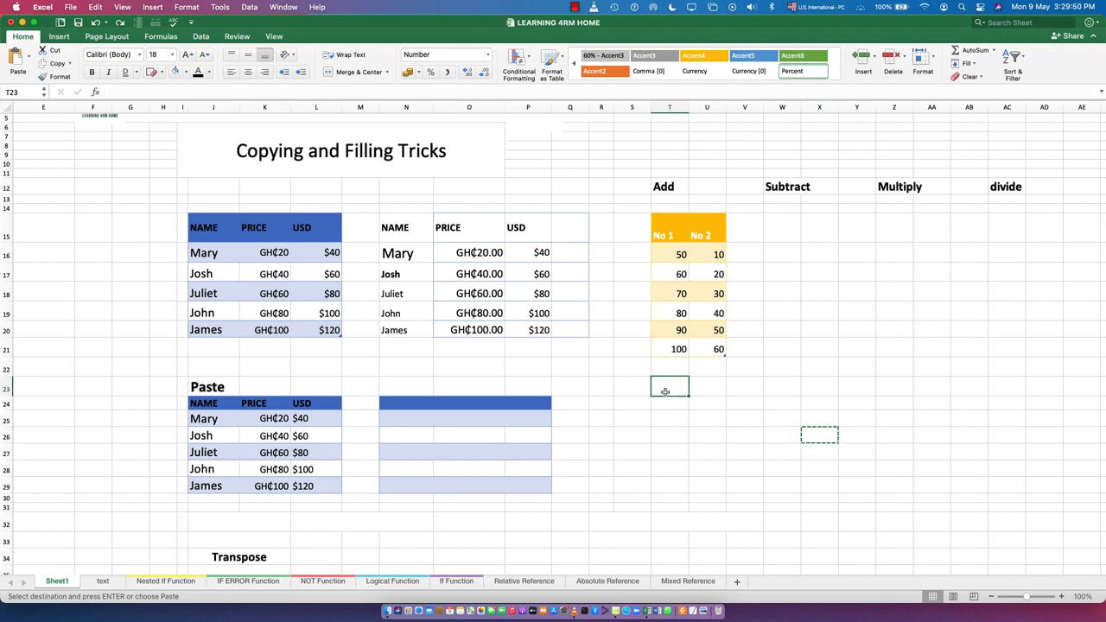
pyautogui.click(30, 61)
pyautogui.click(33, 90)
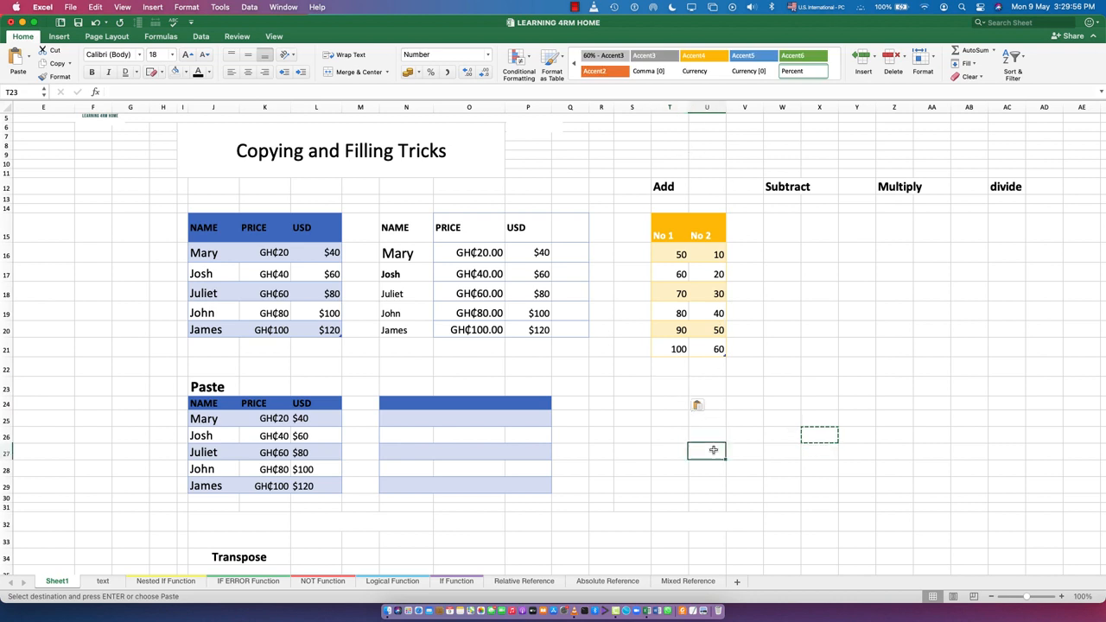
pyautogui.click(702, 406)
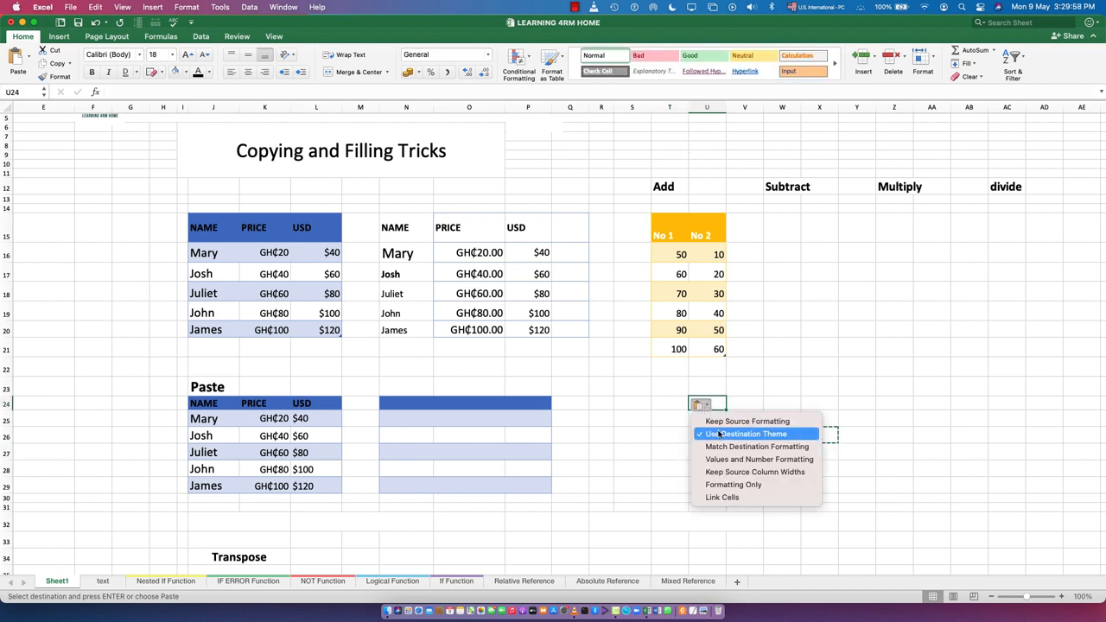
pyautogui.click(731, 422)
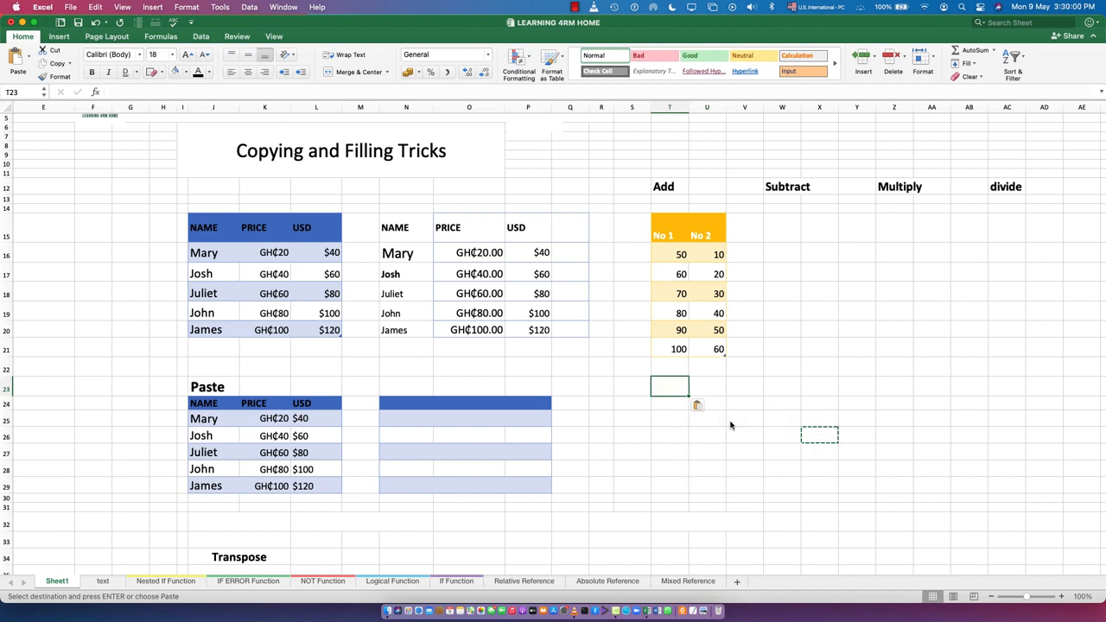
# Copy the No 1 and No 2 table T15:U21 and paste it starting in cell X26
pyautogui.click(733, 484)
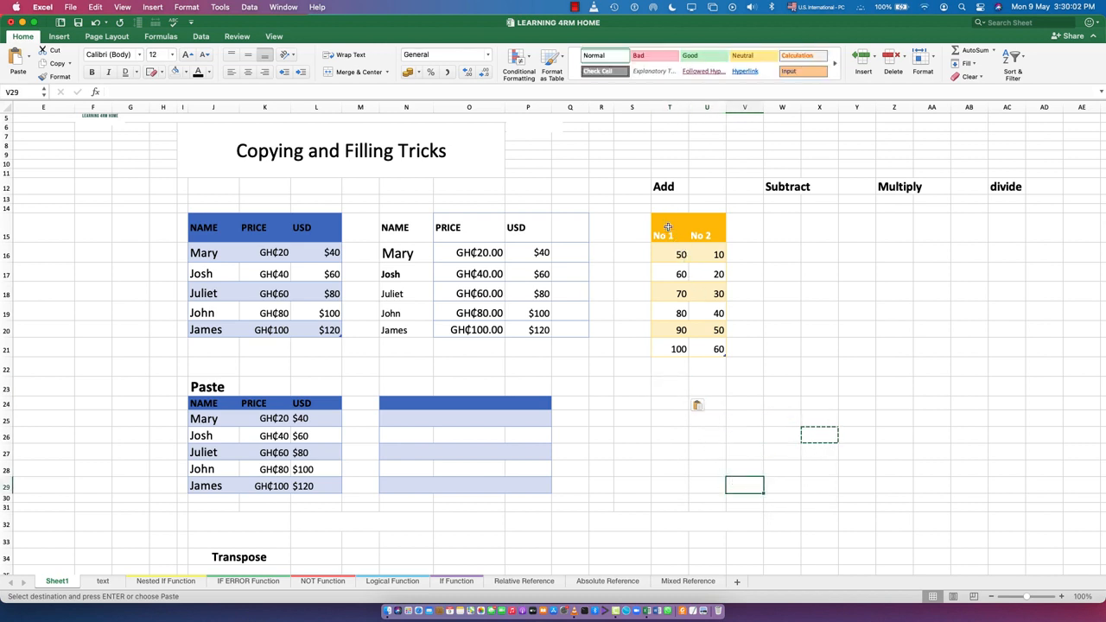
pyautogui.moveTo(668, 227); pyautogui.dragTo(716, 349)
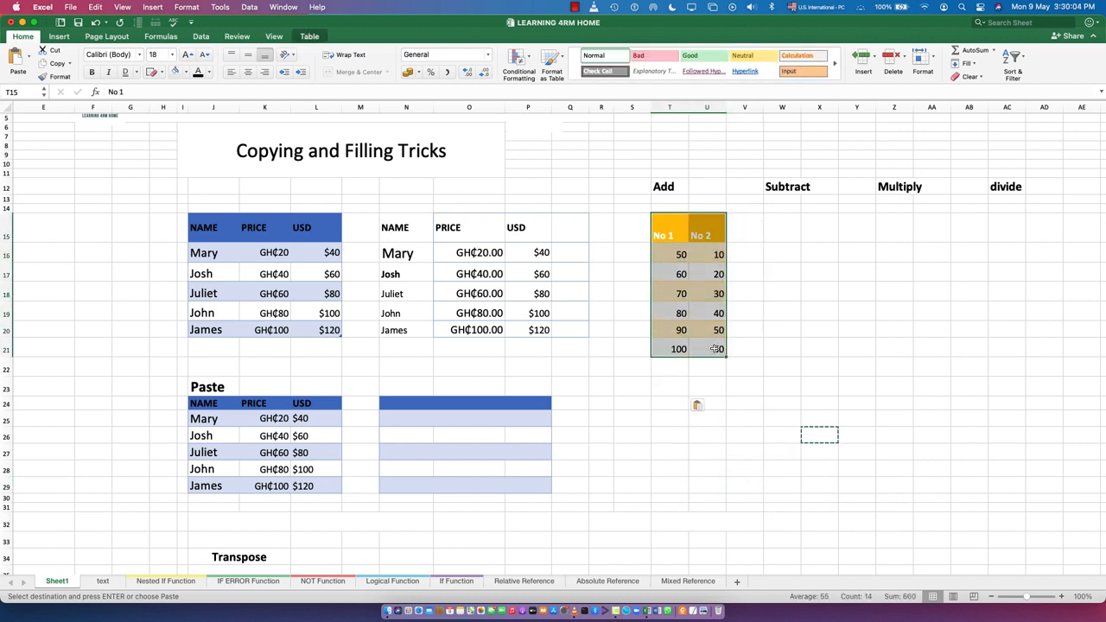
pyautogui.press('super+c')
pyautogui.click(821, 435)
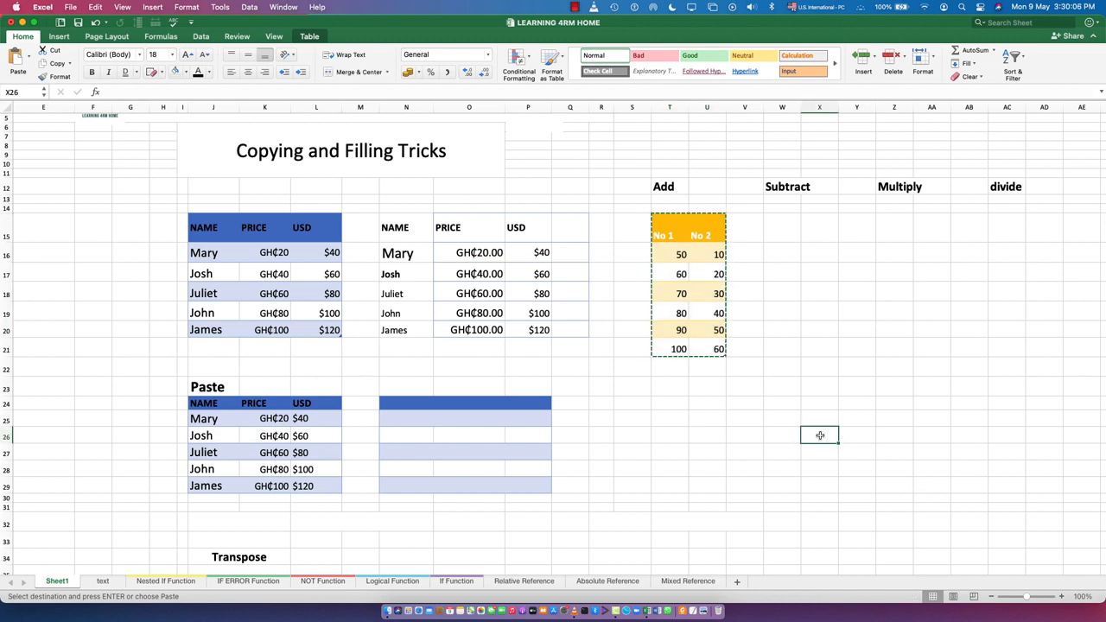
pyautogui.press('super+v')
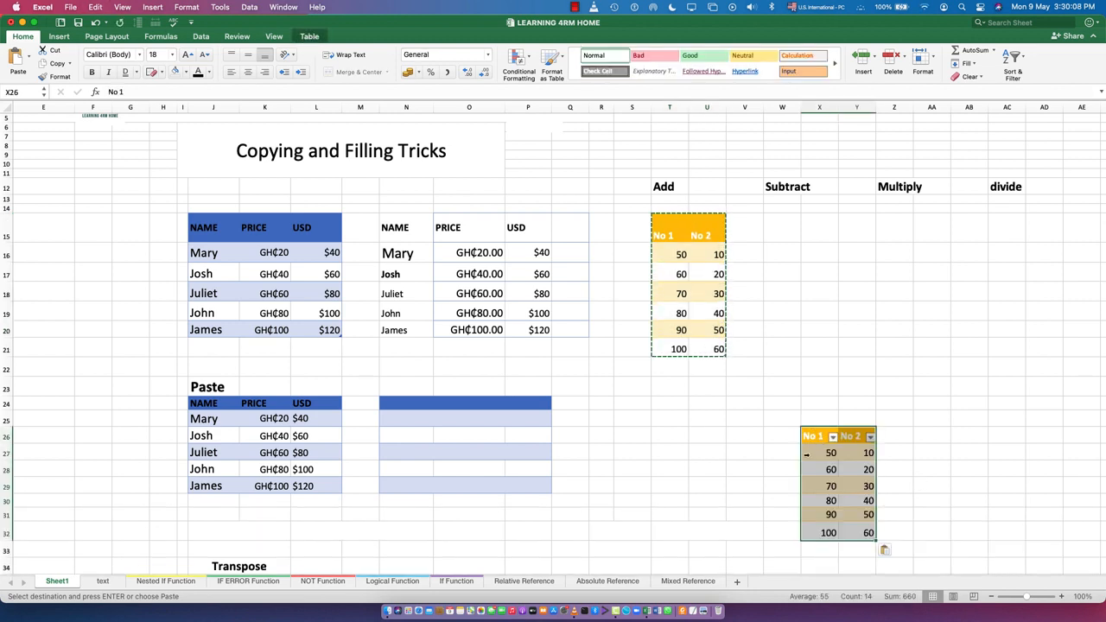
pyautogui.click(722, 502)
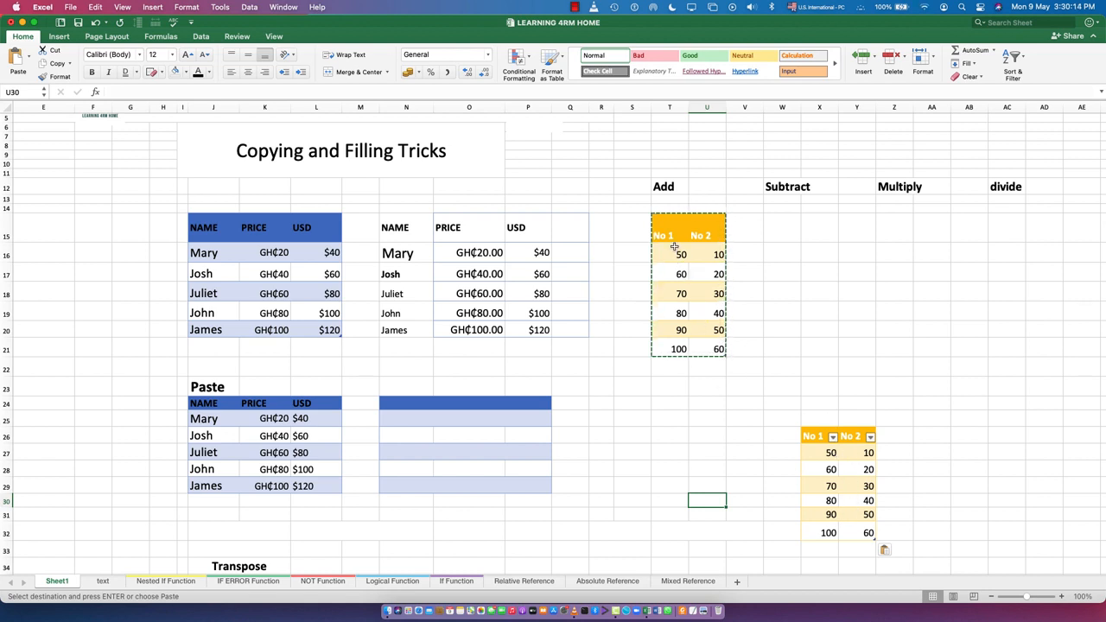
# Copy the No 1 values T16:T21 and add them to the No 2 values from U16 with Paste Special's Add operation
pyautogui.moveTo(682, 257); pyautogui.dragTo(683, 349)
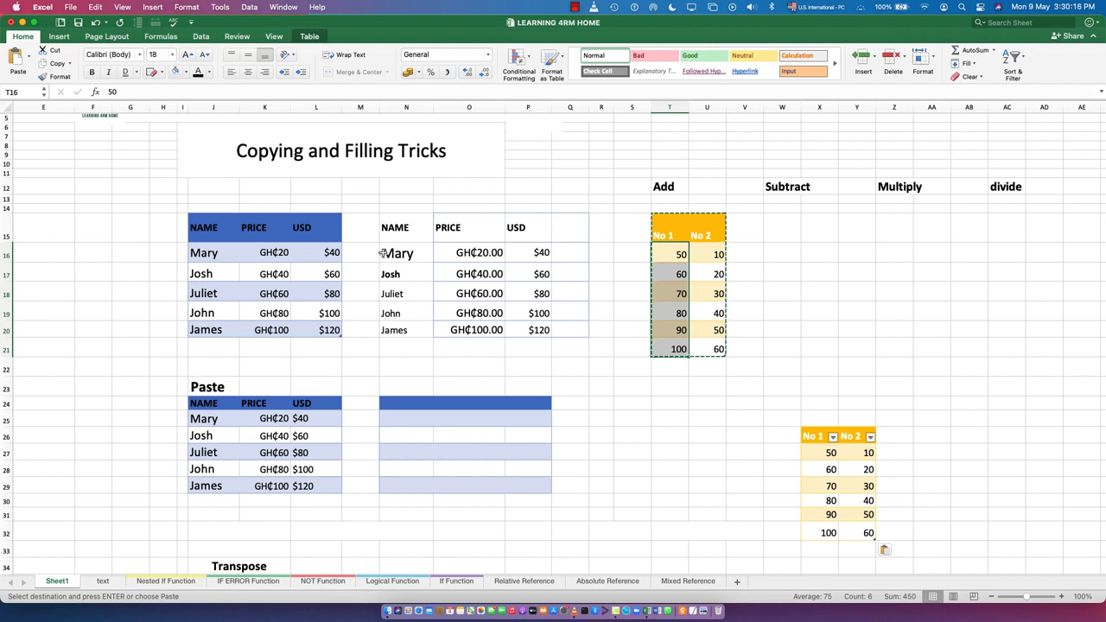
pyautogui.click(57, 64)
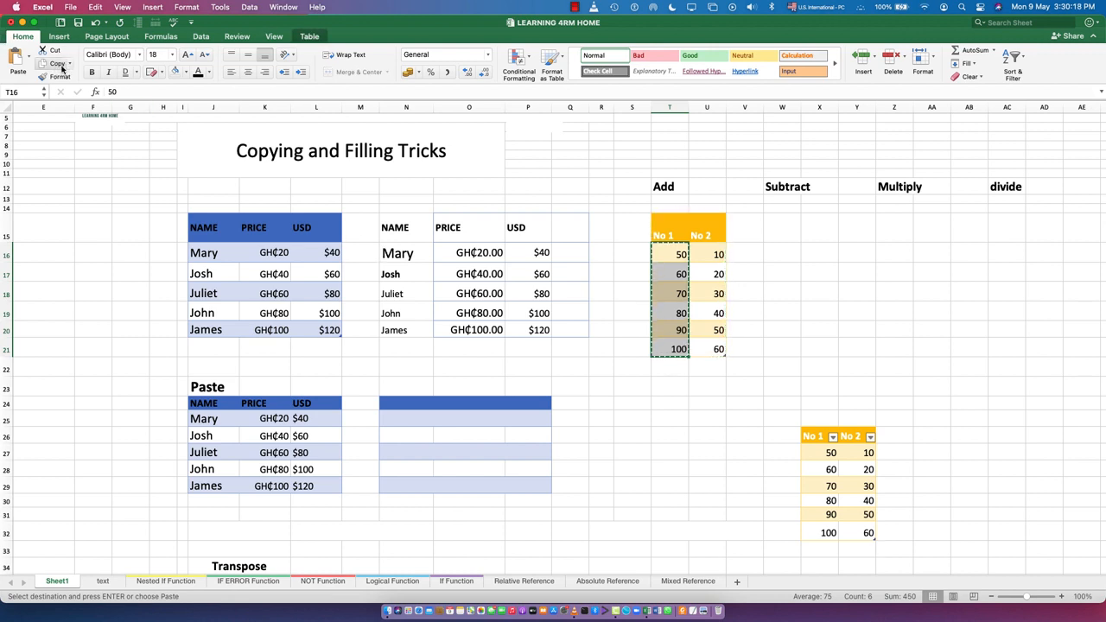
pyautogui.click(707, 257)
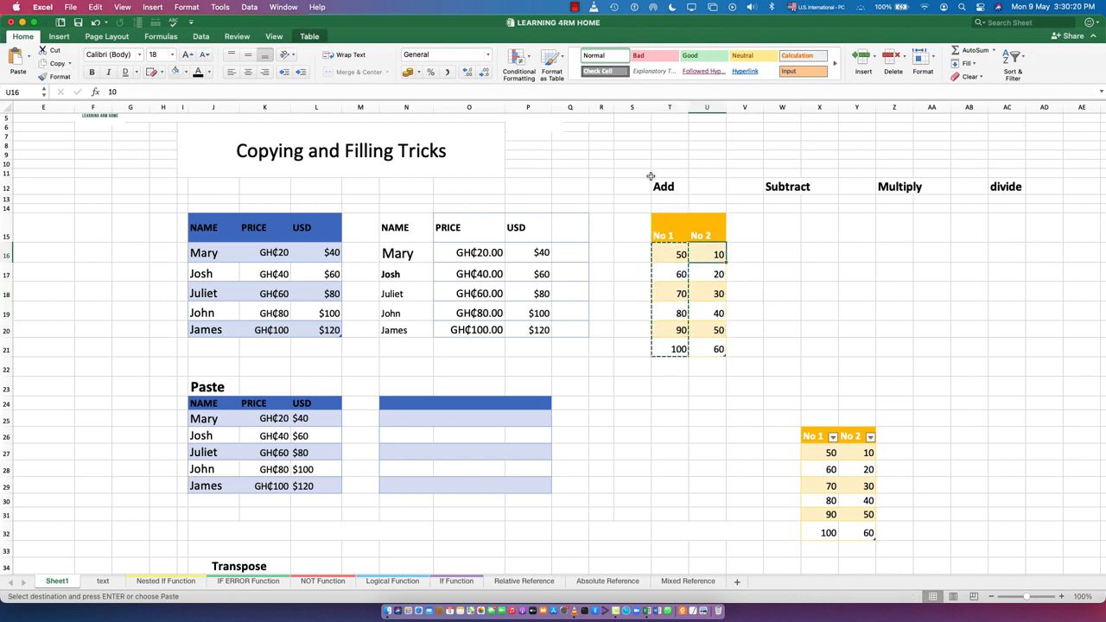
pyautogui.click(30, 60)
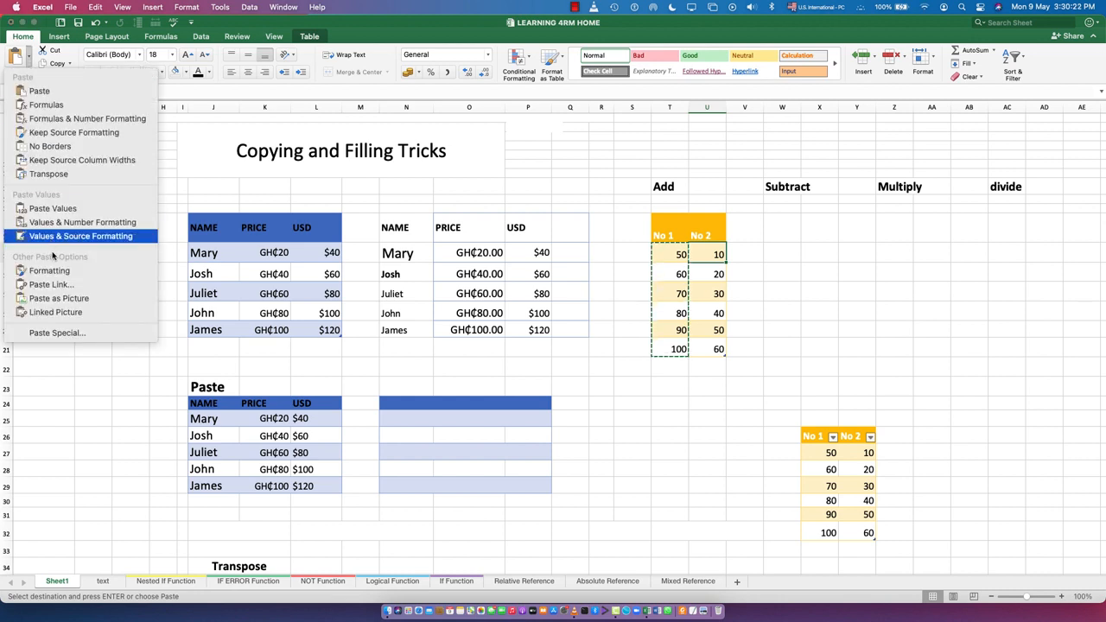
pyautogui.click(51, 334)
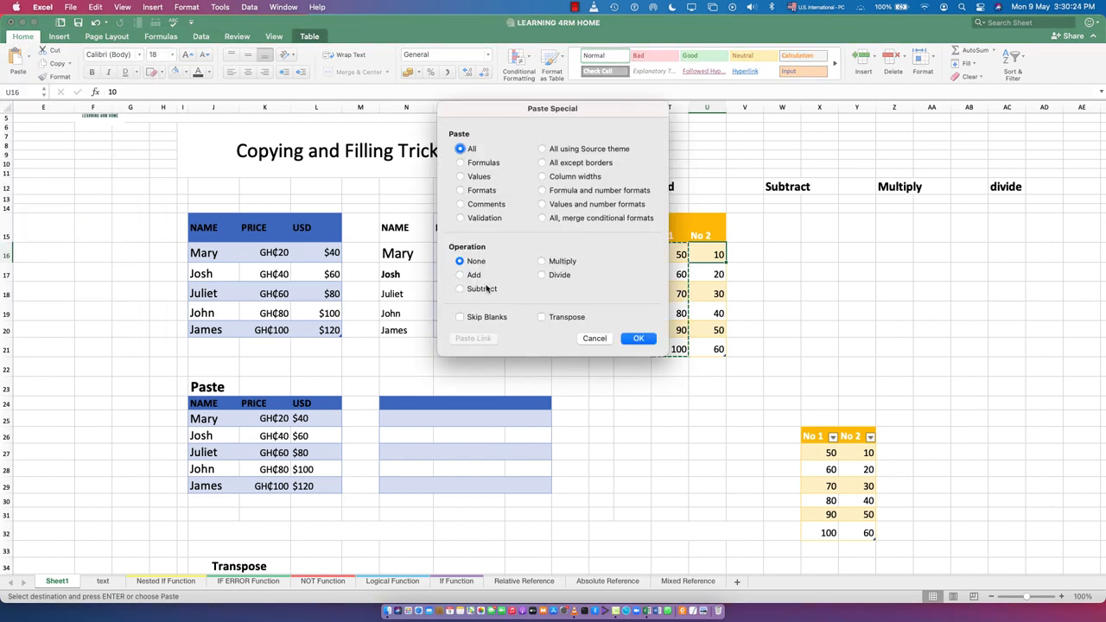
pyautogui.click(462, 275)
pyautogui.click(636, 339)
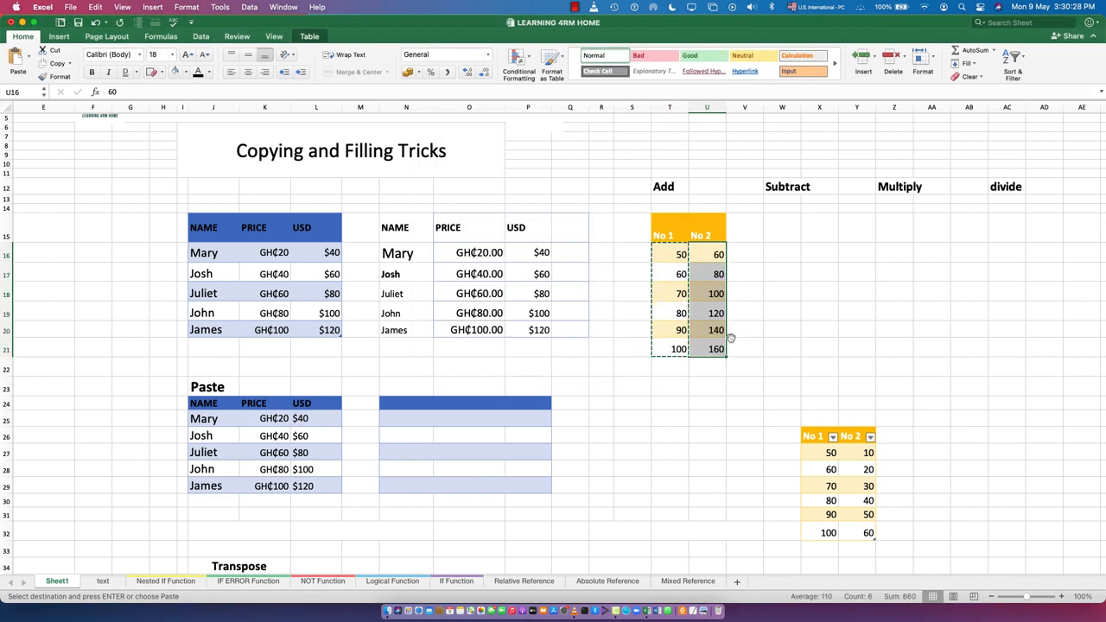
pyautogui.click(810, 313)
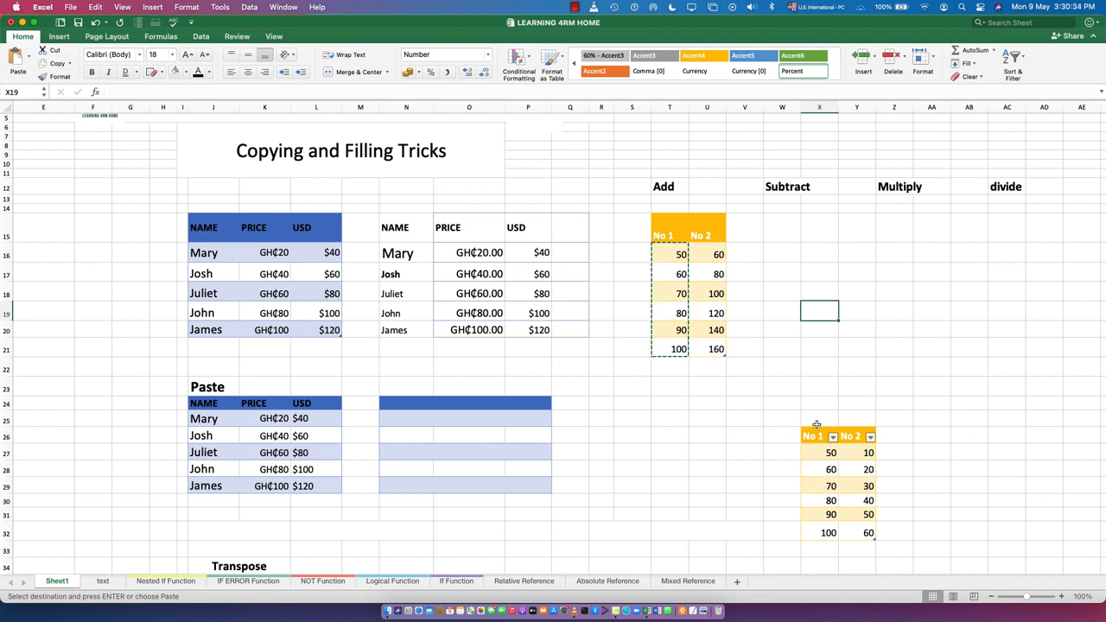
# Paste a copy of the table X26:Y32 under Subtract, starting in W15, and copy its No 1 values W16:W21
pyautogui.moveTo(812, 434); pyautogui.dragTo(874, 537)
pyautogui.press('super+c')
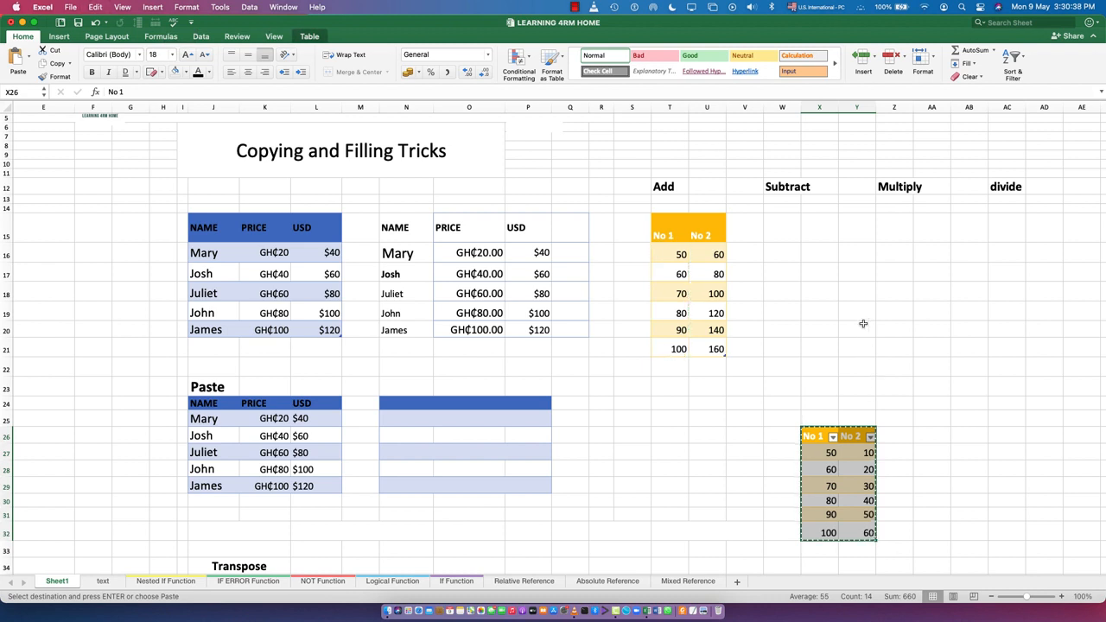
pyautogui.click(785, 232)
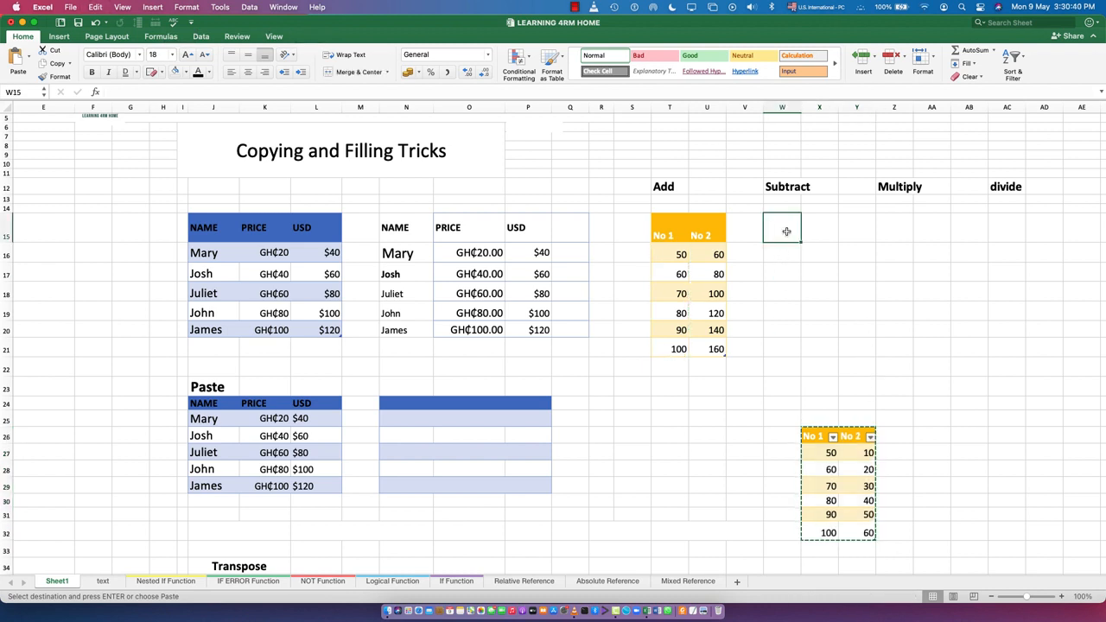
pyautogui.press('super+v')
pyautogui.press('Down')
pyautogui.press('Down')
pyautogui.press('Down')
pyautogui.press('Down')
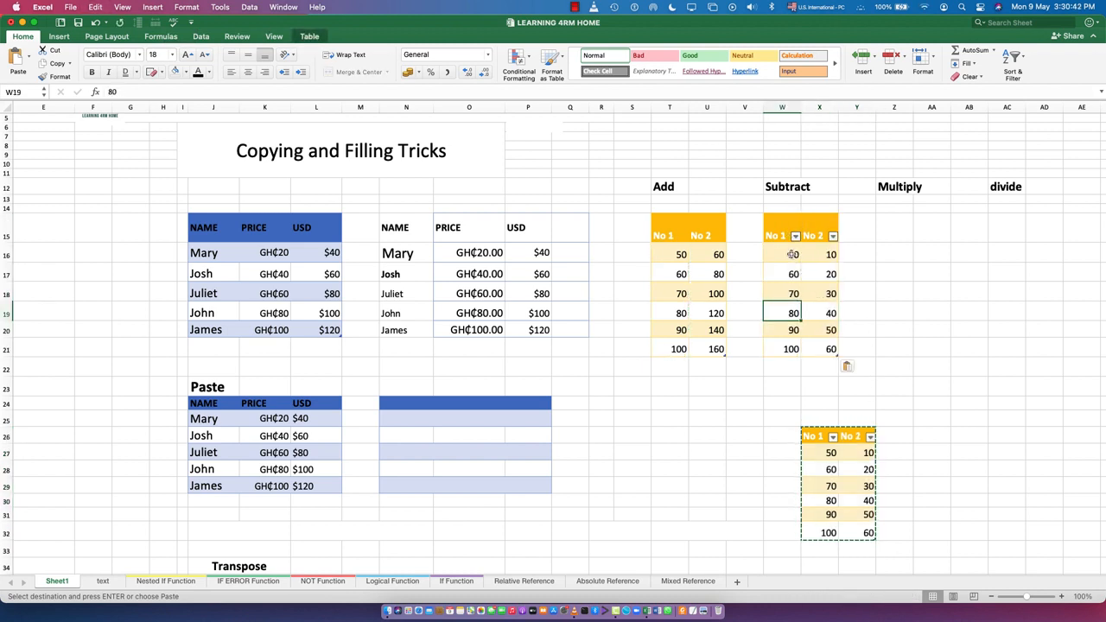
pyautogui.moveTo(792, 254); pyautogui.dragTo(791, 349)
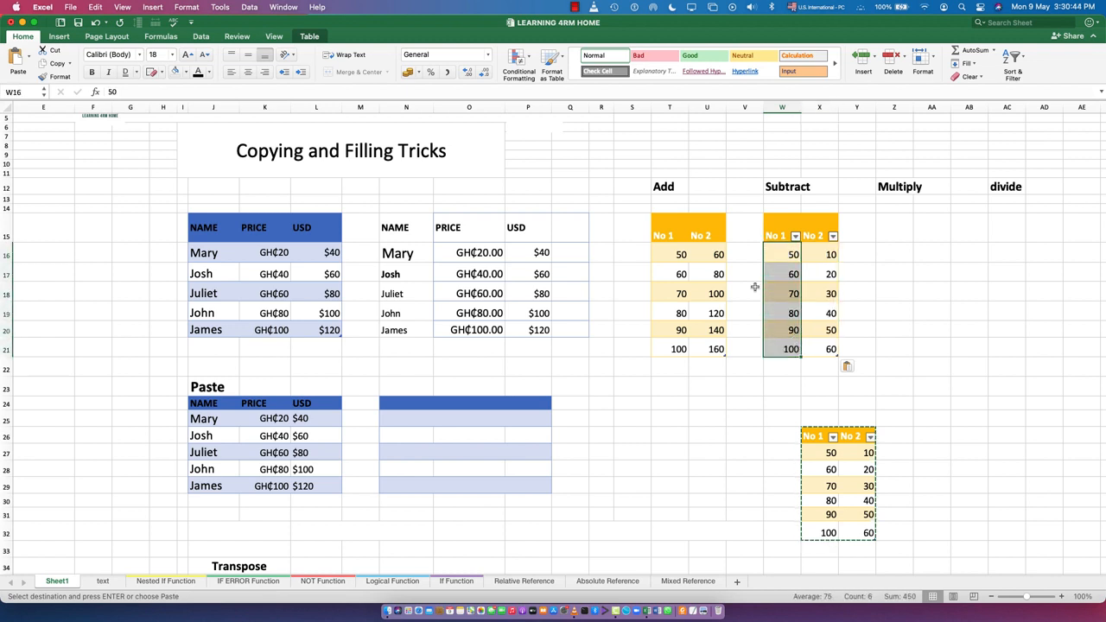
pyautogui.click(56, 64)
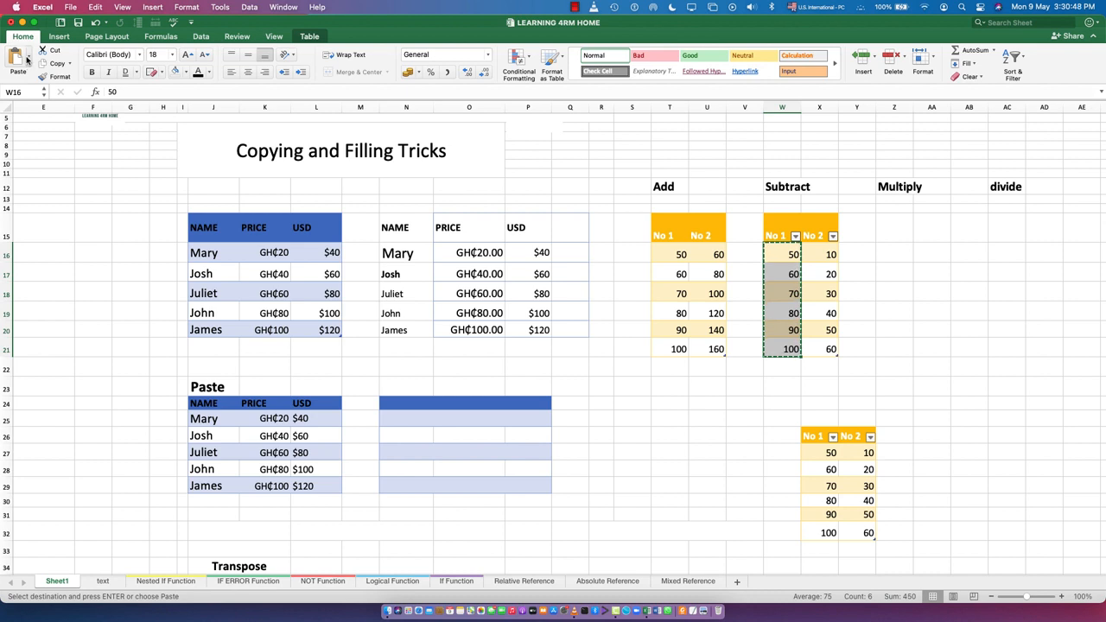
# Try Paste Special's Subtract operation with the copied No 1 values on their own cells W16:W21, and undo it
pyautogui.click(27, 58)
pyautogui.click(39, 334)
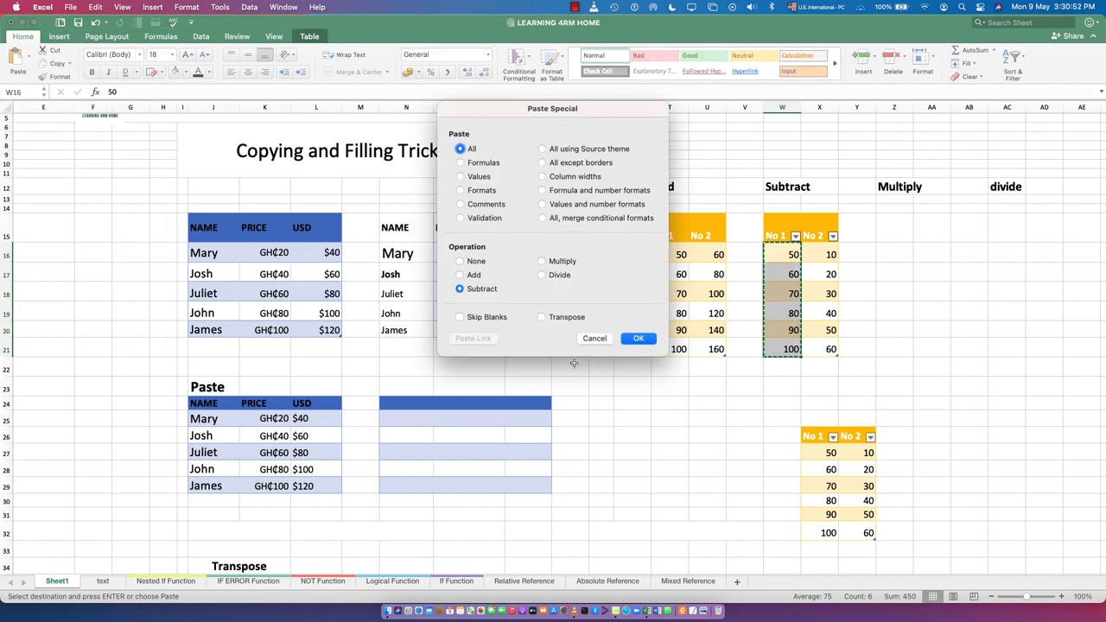
pyautogui.click(639, 340)
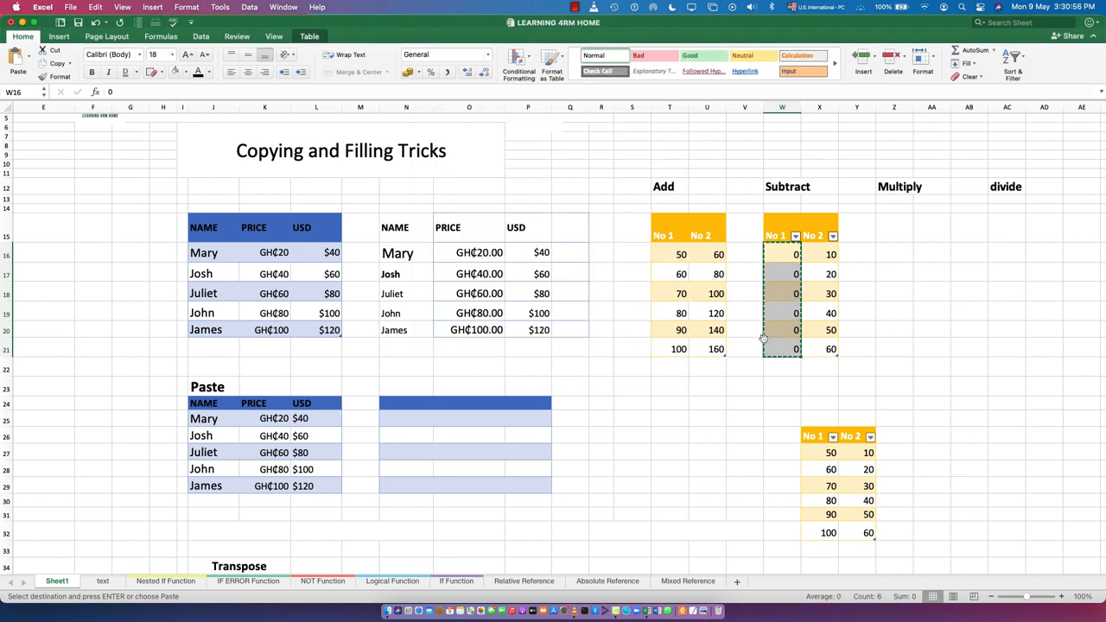
pyautogui.press('super+z')
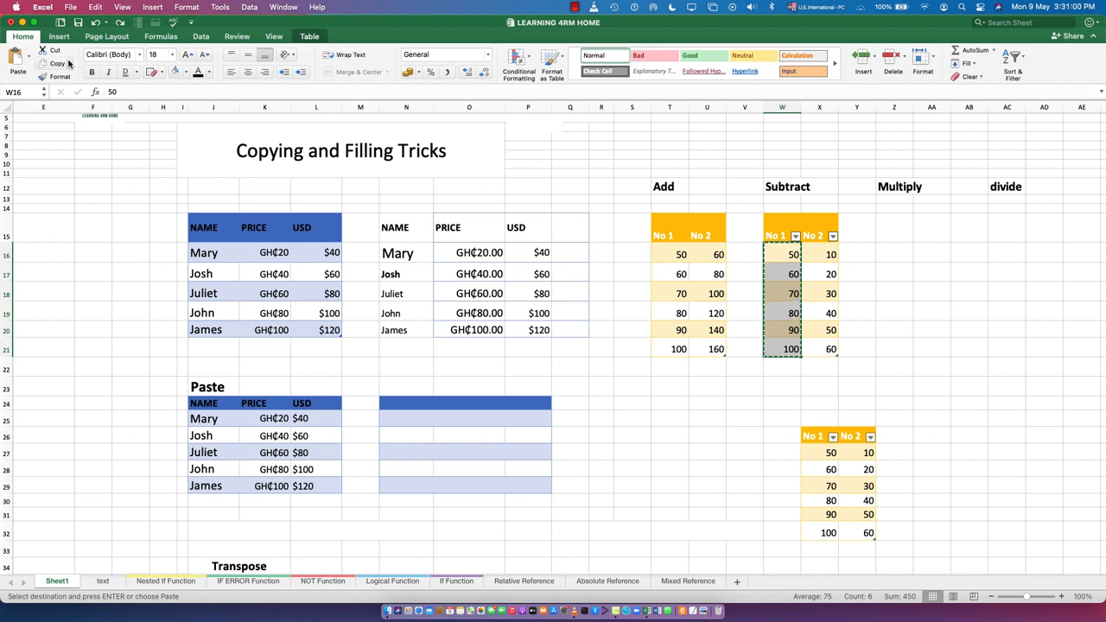
# Subtract the copied No 1 values from the No 2 values starting in X16 with Paste Special's Subtract operation
pyautogui.click(835, 255)
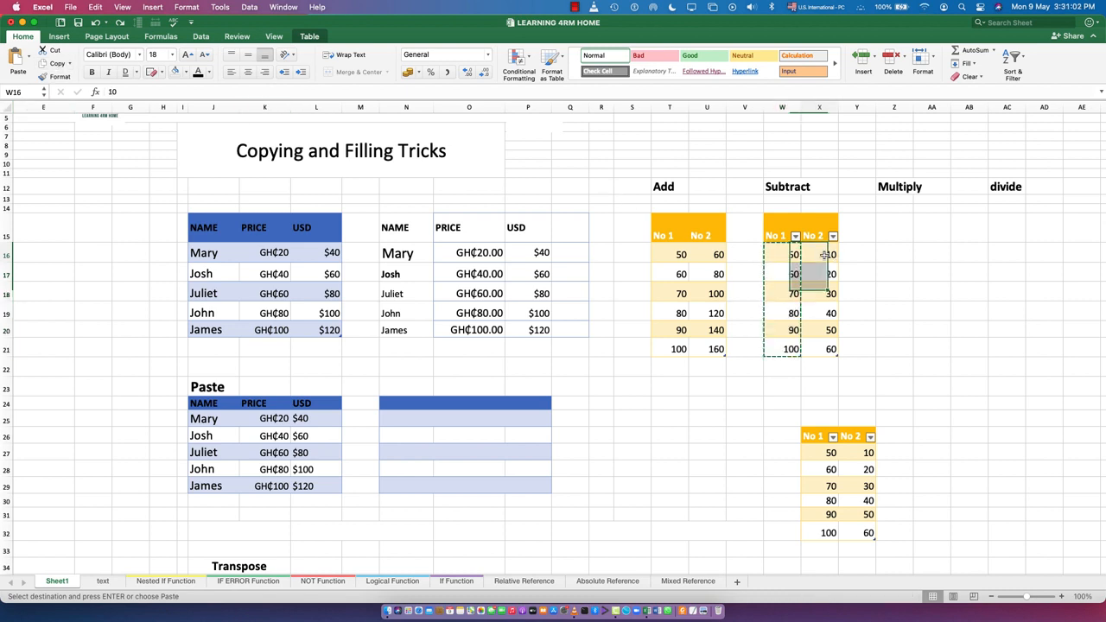
pyautogui.click(30, 61)
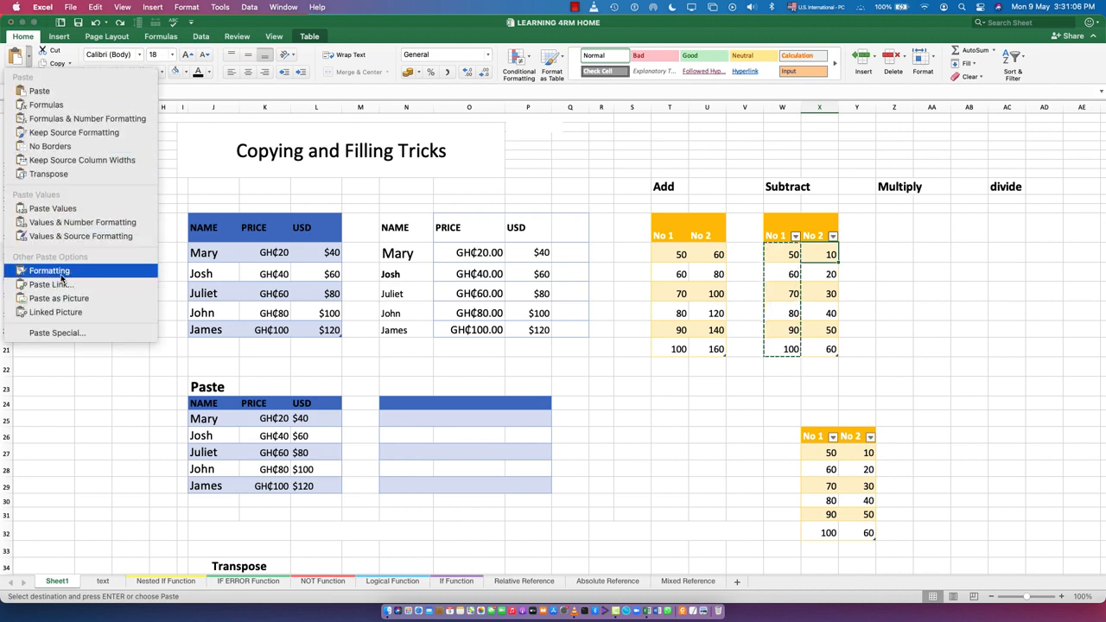
pyautogui.click(57, 332)
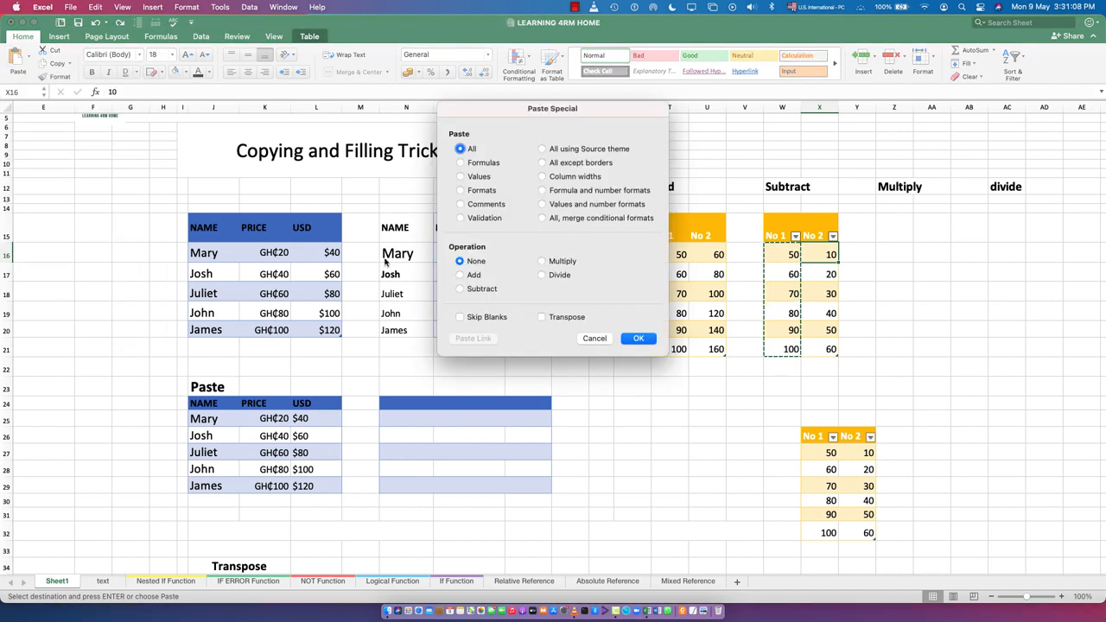
pyautogui.click(639, 339)
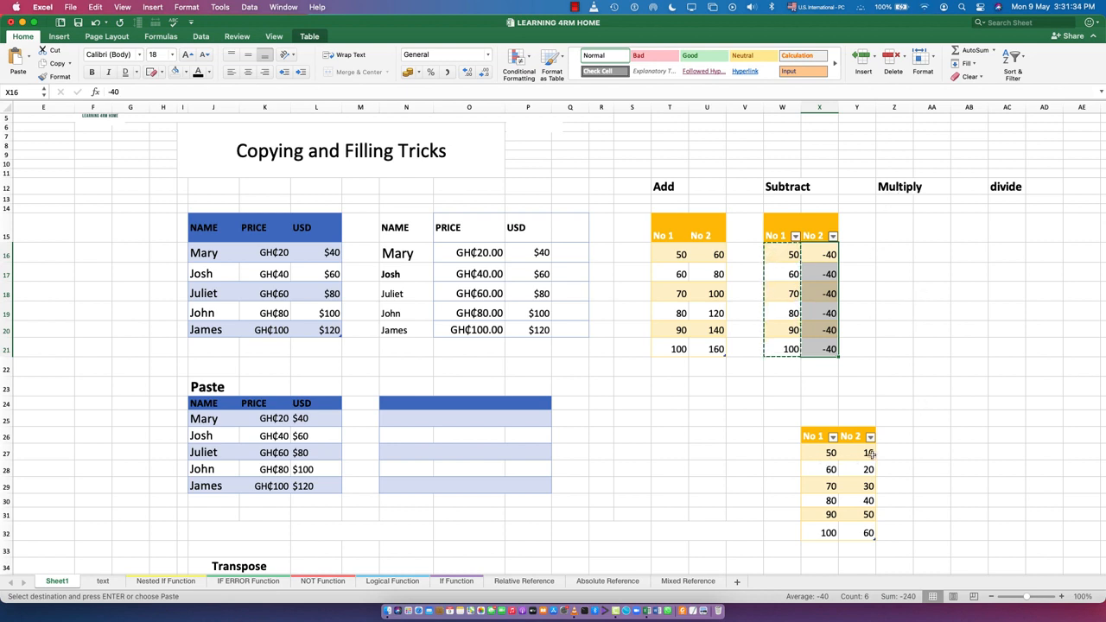
# Copy the table X26:Y32 and paste it under the Multiply heading, starting in cell Z15
pyautogui.moveTo(818, 442); pyautogui.dragTo(872, 537)
pyautogui.press('super+c')
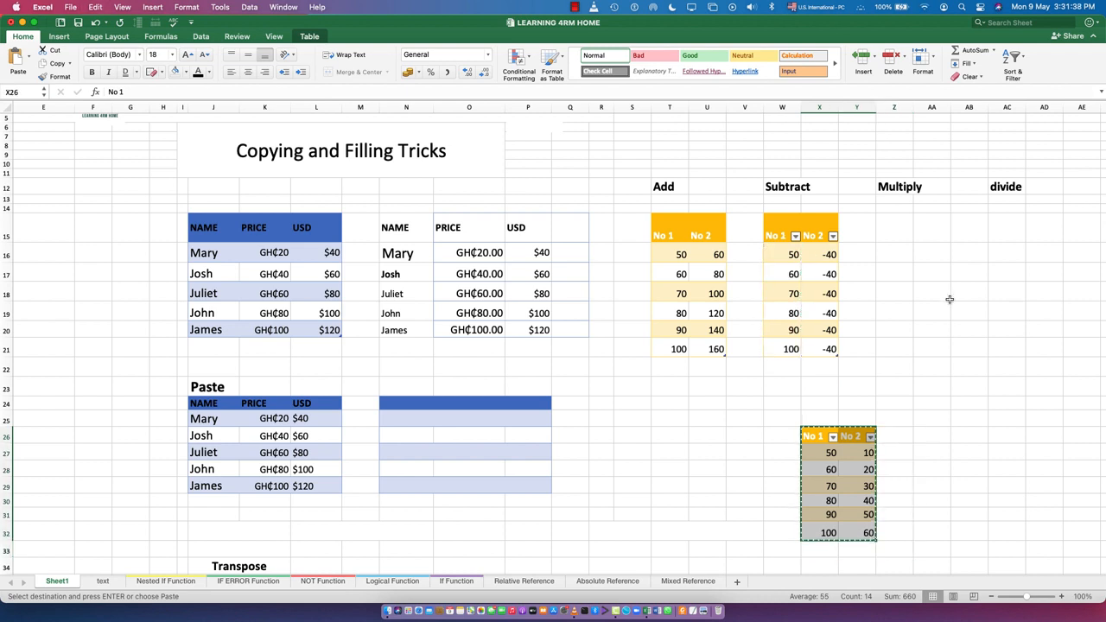
pyautogui.click(894, 229)
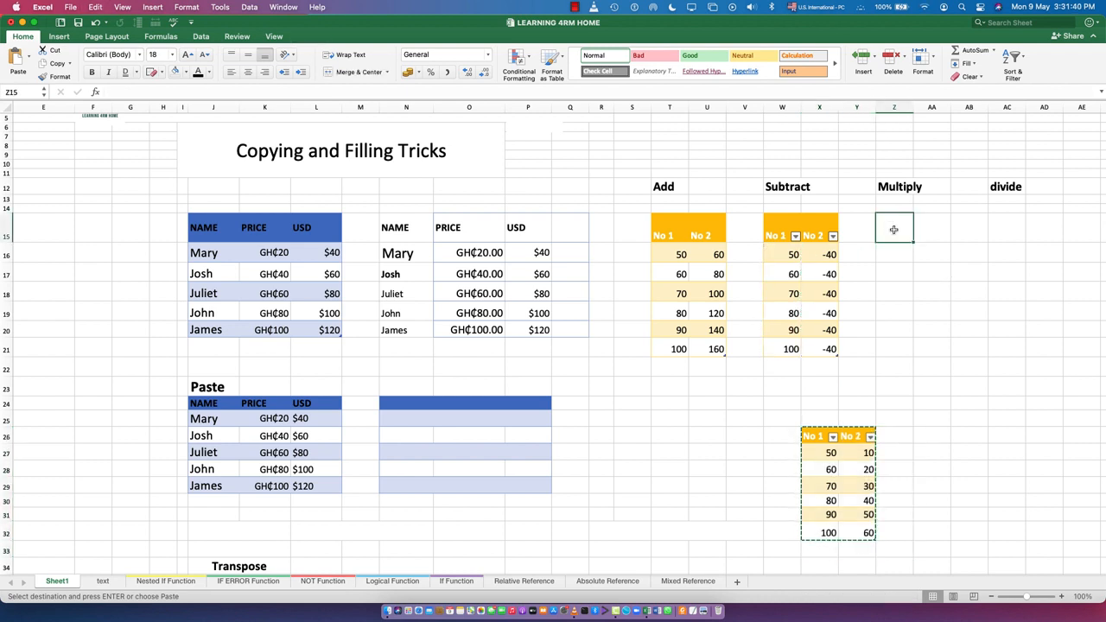
pyautogui.press('super+v')
# Copy the No 1 values Z16:Z21 and multiply the No 2 values from AA16 by them with Paste Special's Multiply operation
pyautogui.click(899, 254)
pyautogui.moveTo(899, 254); pyautogui.dragTo(905, 349)
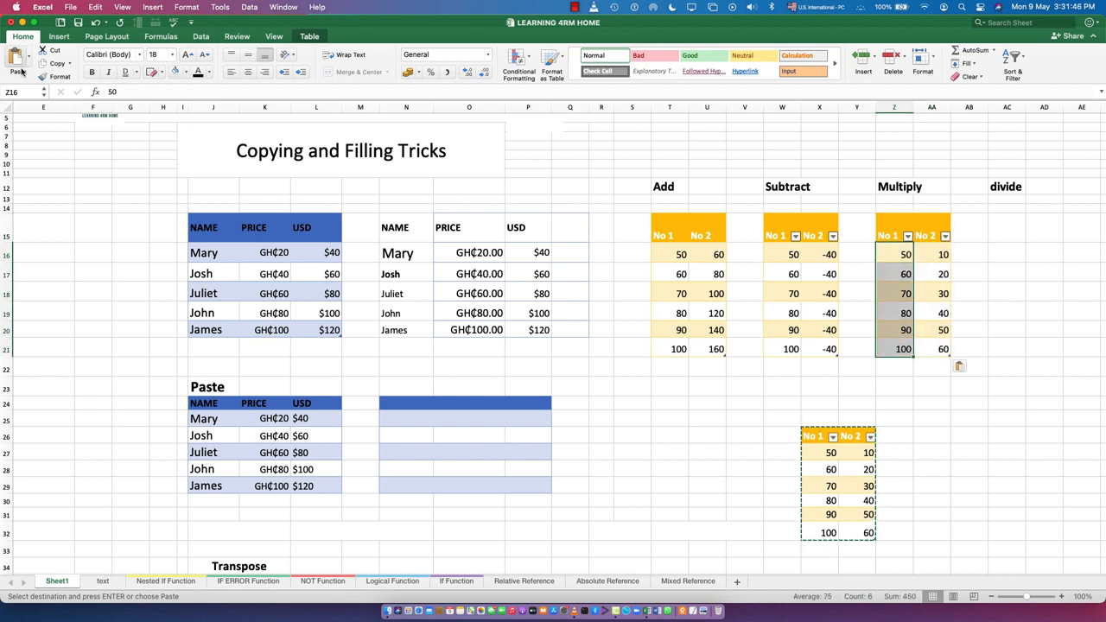
pyautogui.click(47, 62)
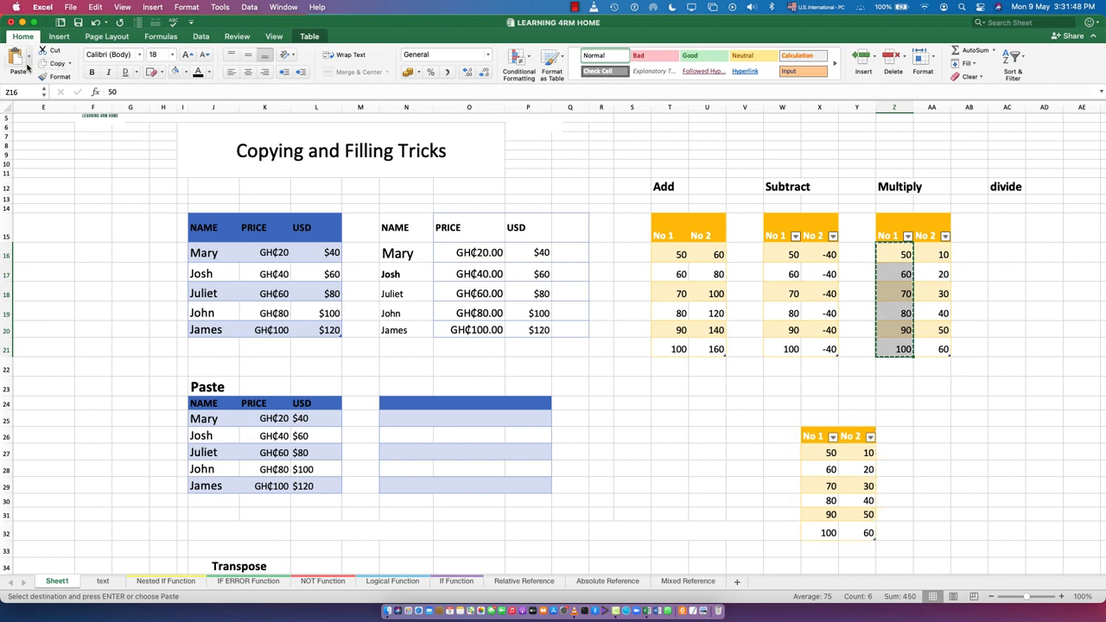
pyautogui.click(941, 253)
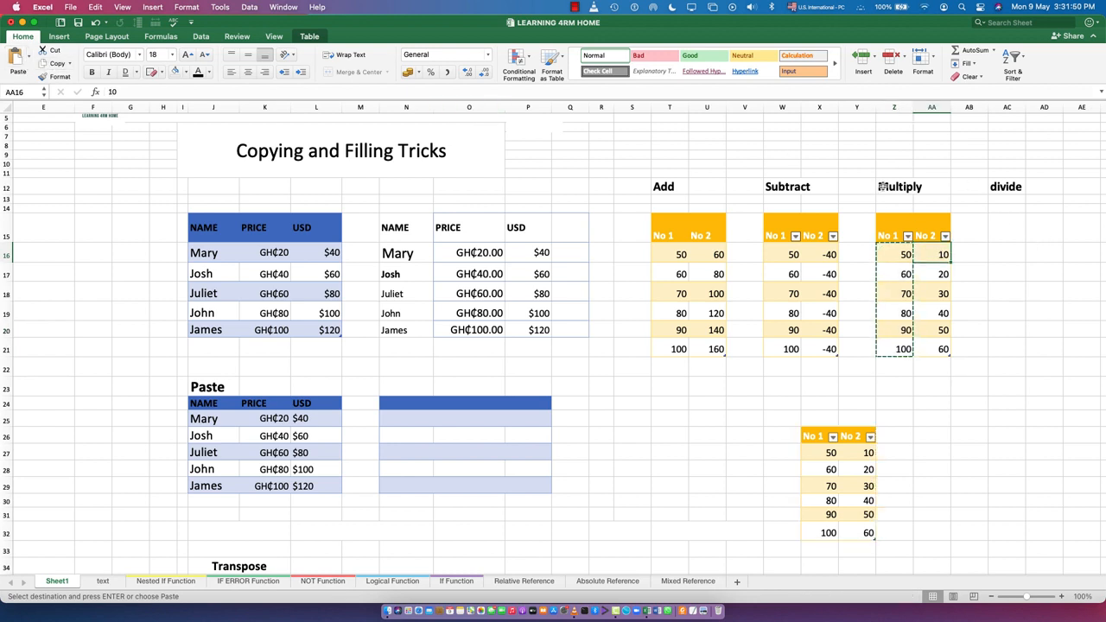
pyautogui.click(28, 61)
pyautogui.click(57, 333)
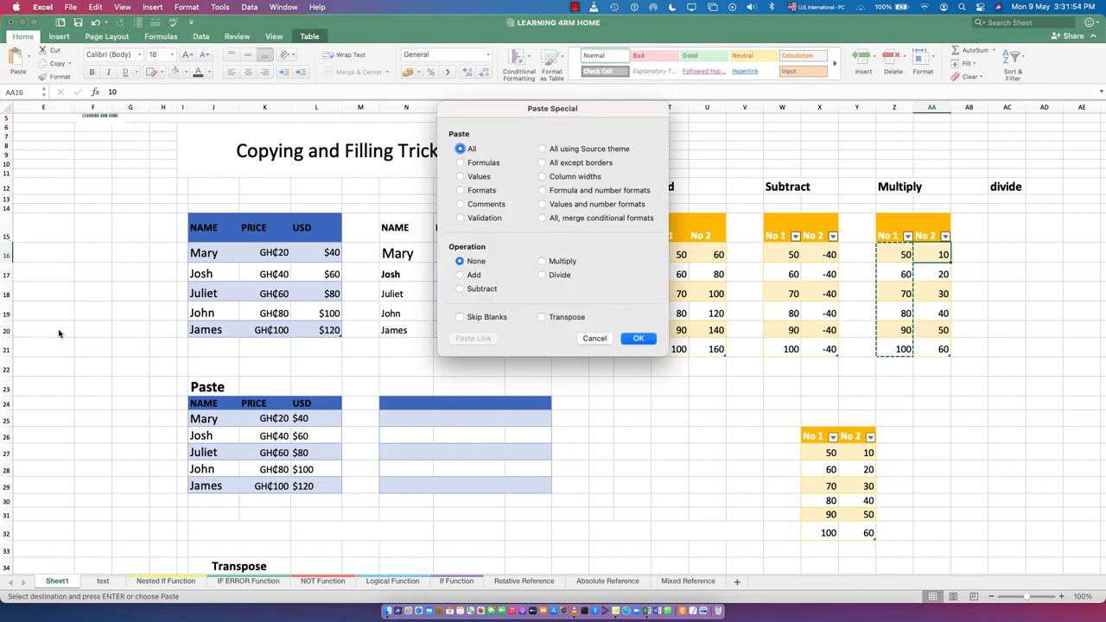
pyautogui.click(556, 262)
pyautogui.click(635, 342)
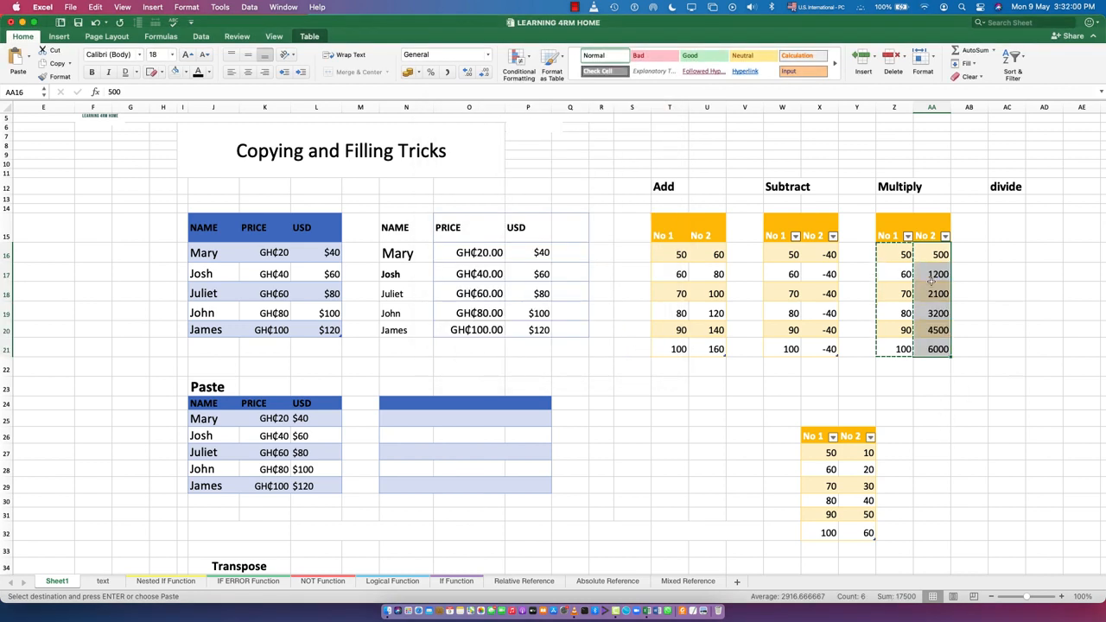
# Copy the table X26:Y32 and paste it under the divide heading, starting in cell AC15
pyautogui.moveTo(811, 437); pyautogui.dragTo(865, 529)
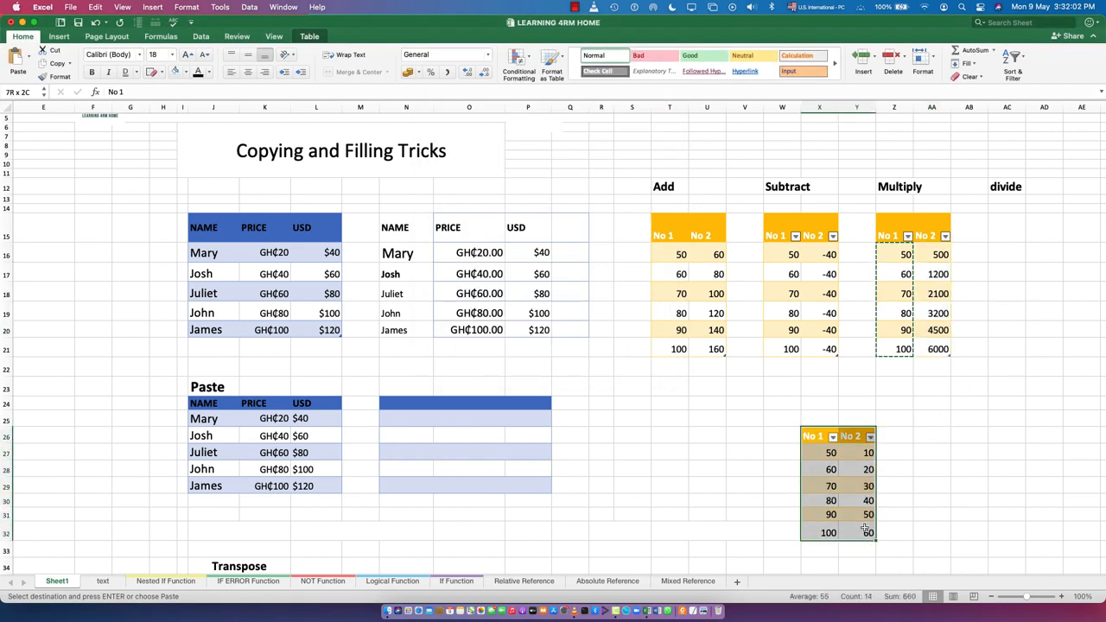
pyautogui.hotkey('ctrl', 'c')
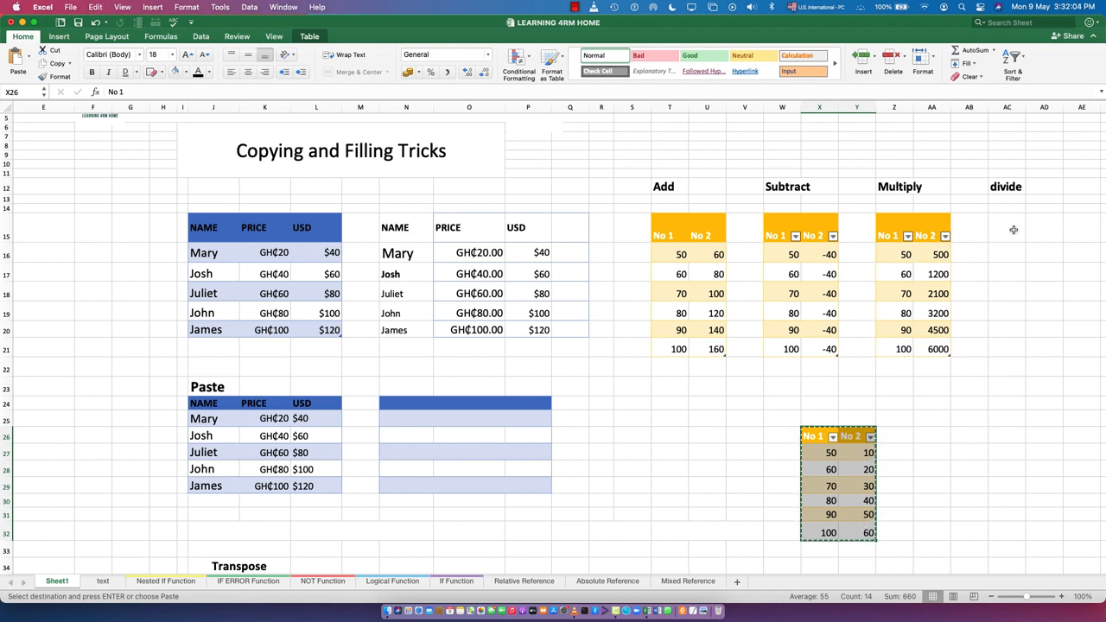
pyautogui.click(1014, 229)
pyautogui.press('cmd+v')
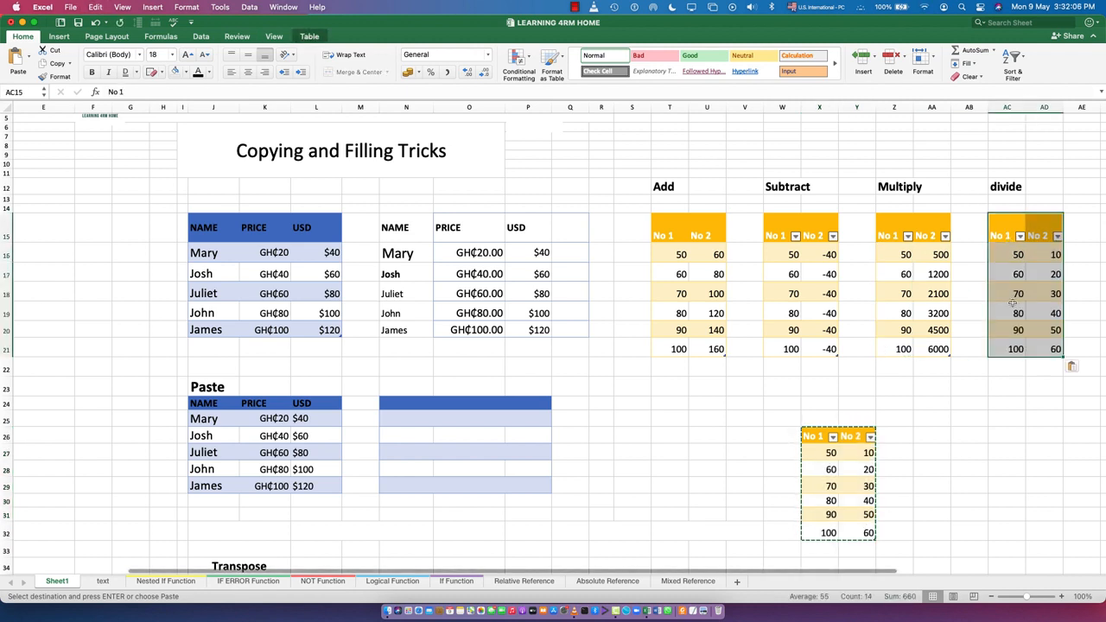
# Copy the No 1 values AC16:AC21 and divide the No 2 values from AD16 by them with Paste Special's Divide operation
pyautogui.click(1009, 312)
pyautogui.moveTo(1014, 254); pyautogui.dragTo(1011, 350)
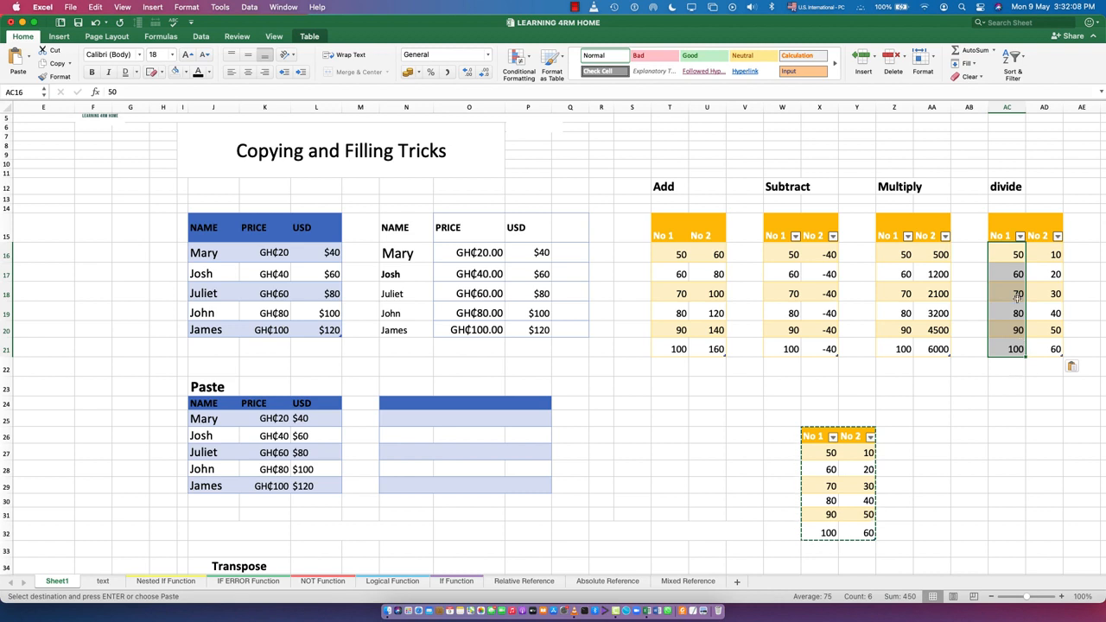
pyautogui.click(54, 64)
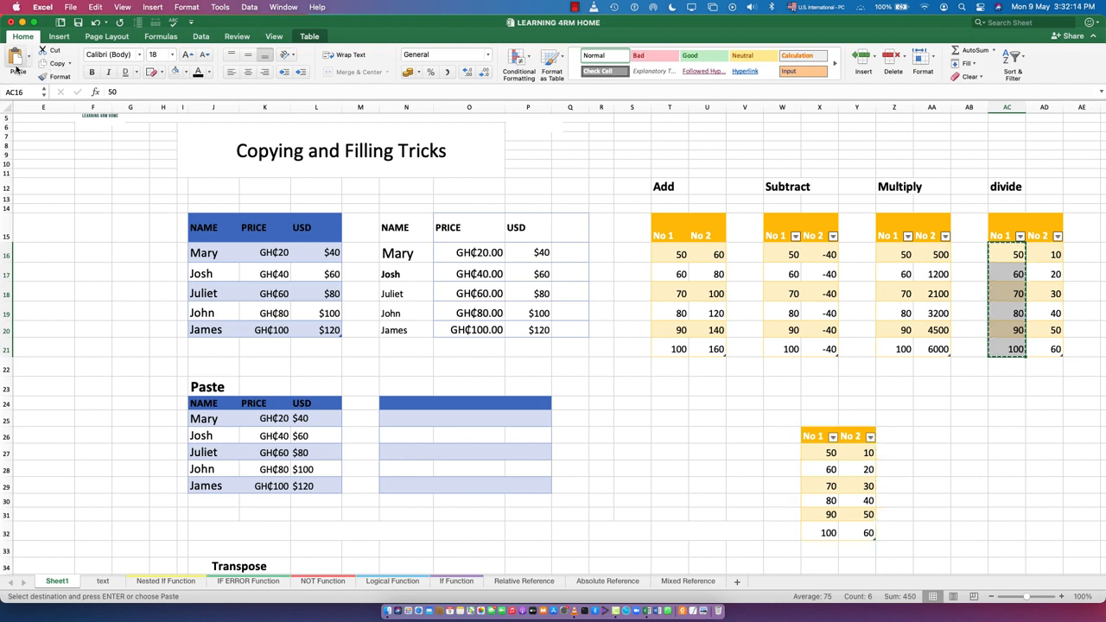
pyautogui.press('Right')
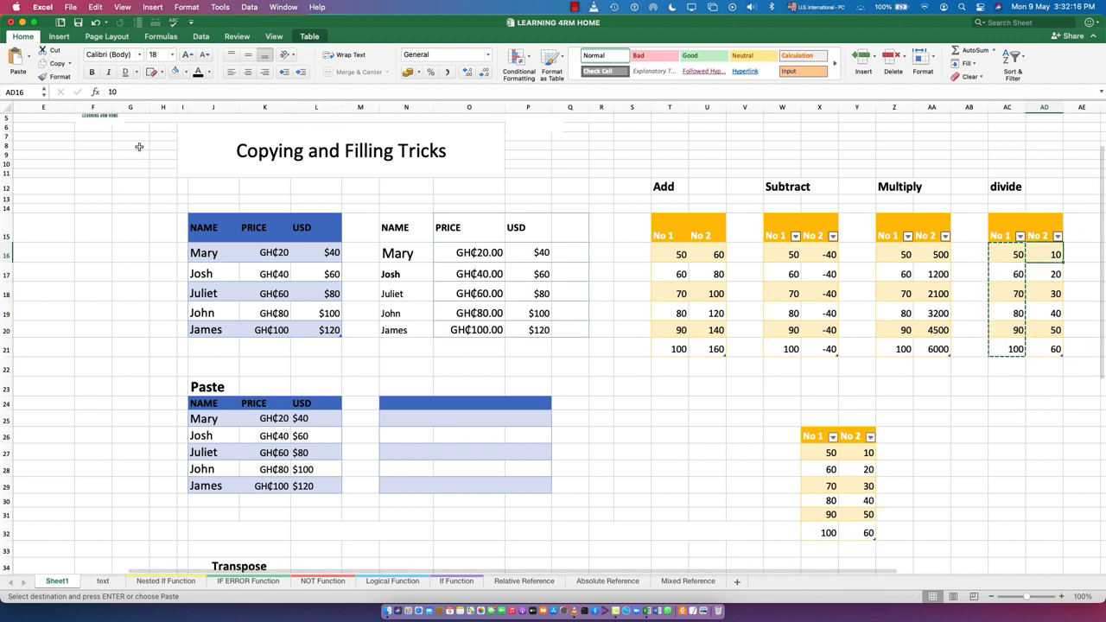
pyautogui.click(28, 65)
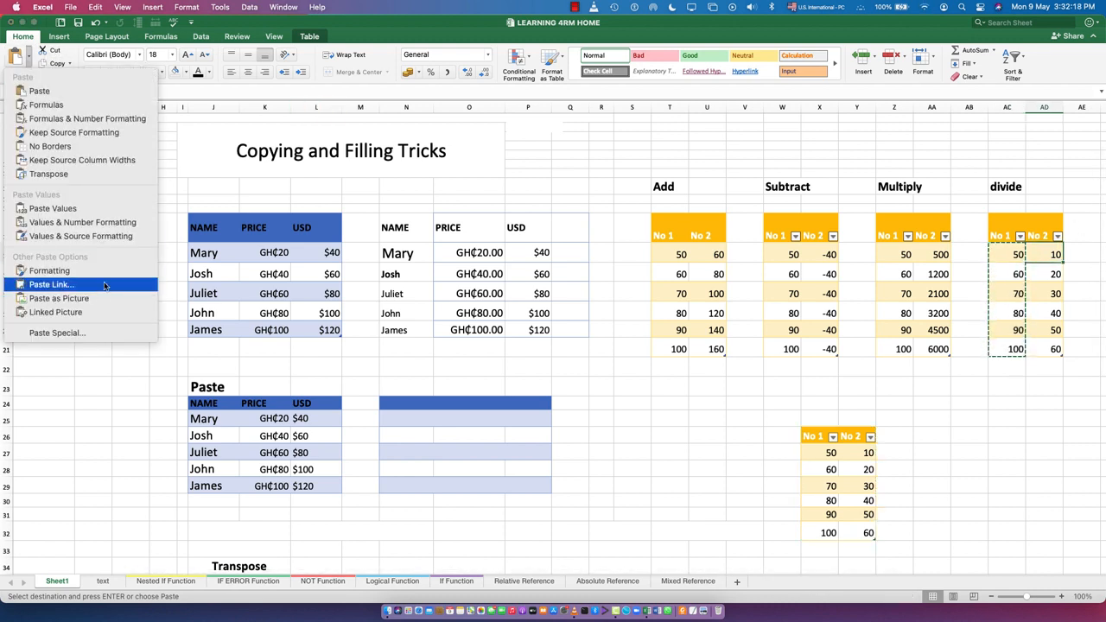
pyautogui.click(61, 333)
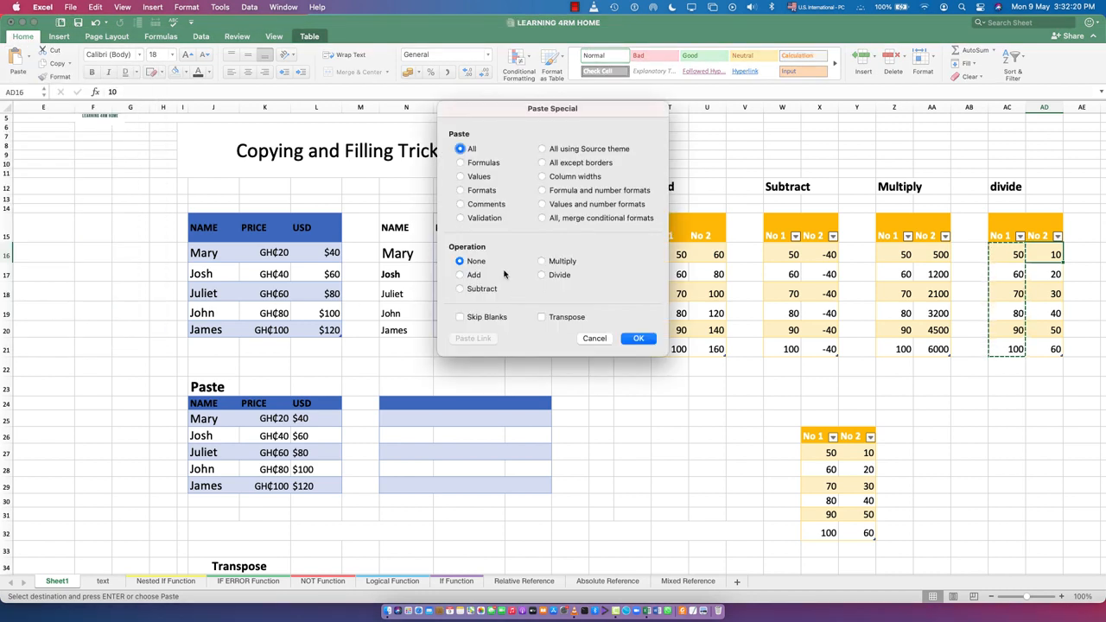
pyautogui.click(560, 276)
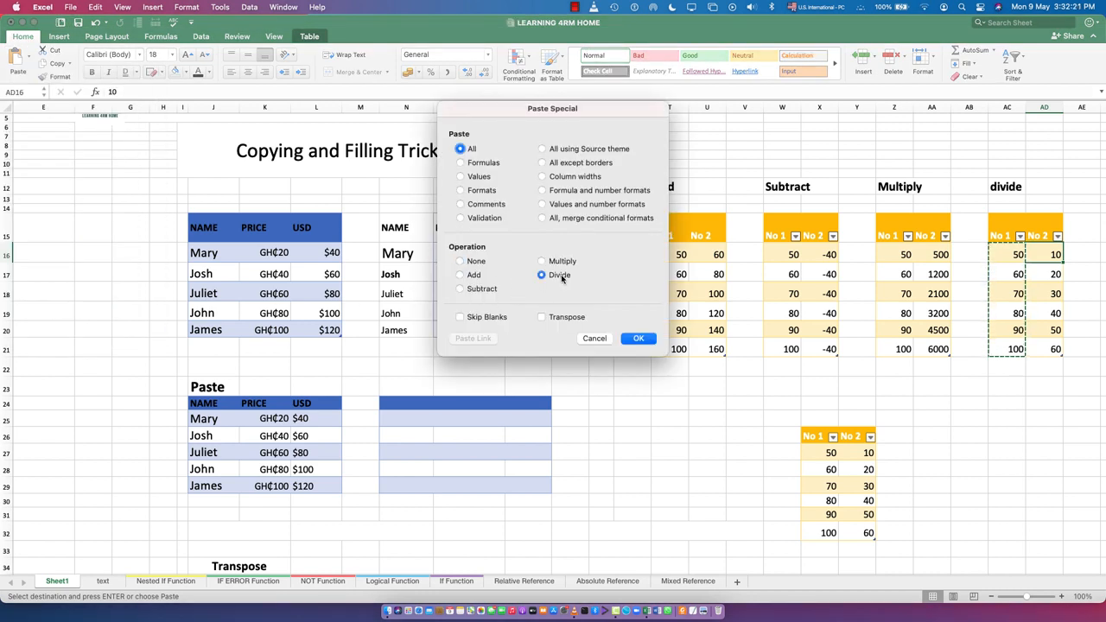
pyautogui.click(638, 339)
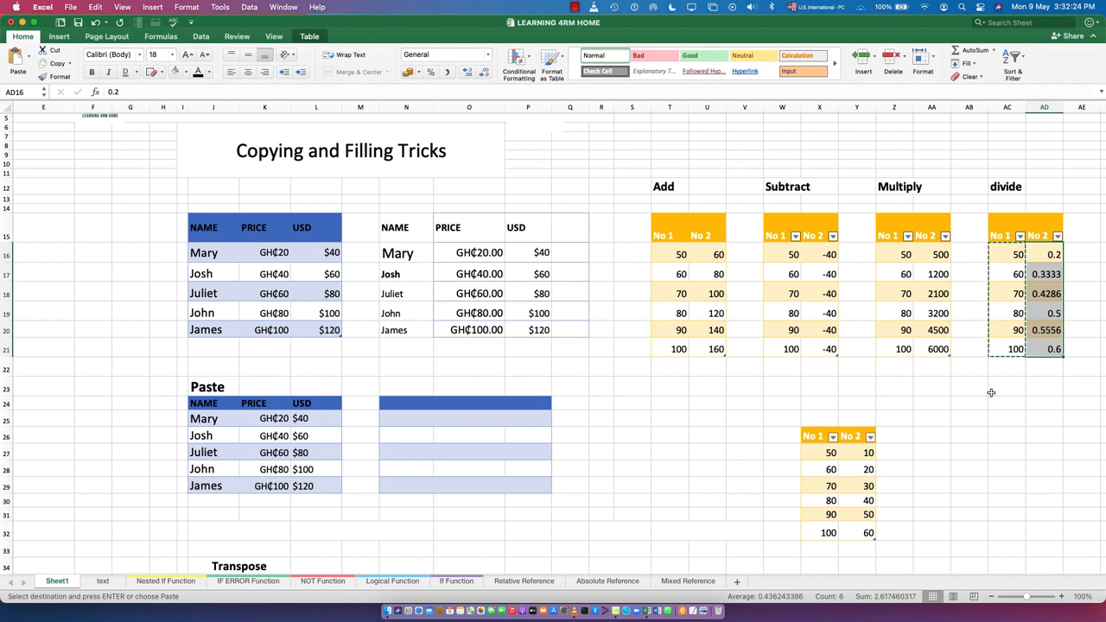
pyautogui.click(1029, 436)
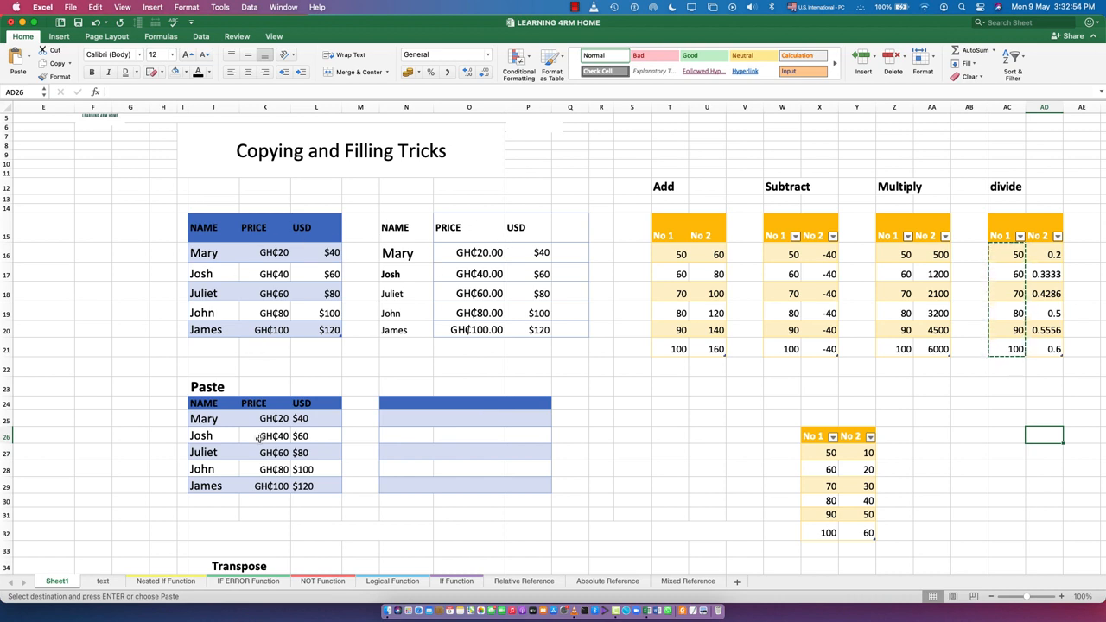
# Copy the Add table T15:U21 and paste it under the Transpose heading from J36 with Paste Special's Values and Transpose options
pyautogui.scroll(-5, 386, 410)
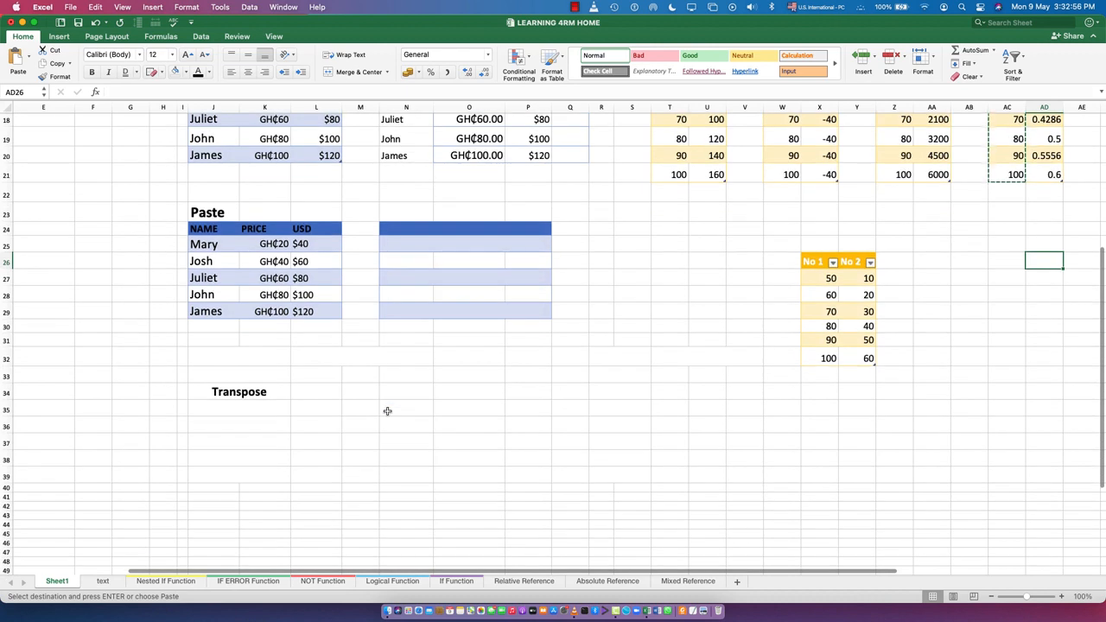
pyautogui.click(235, 393)
pyautogui.scroll(6, 363, 378)
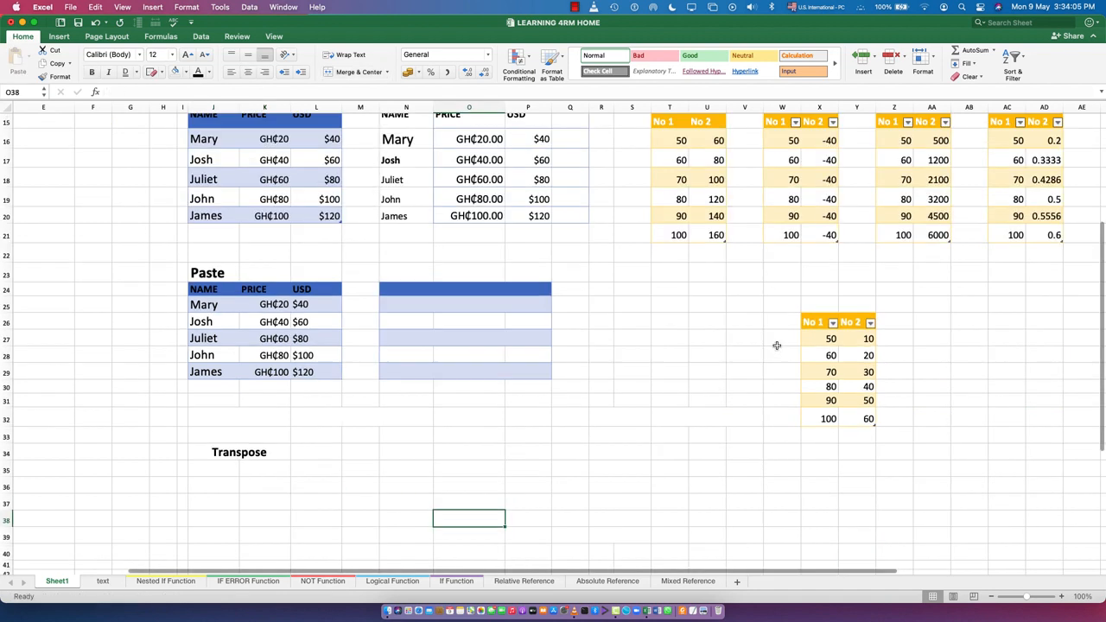
pyautogui.scroll(5, 761, 320)
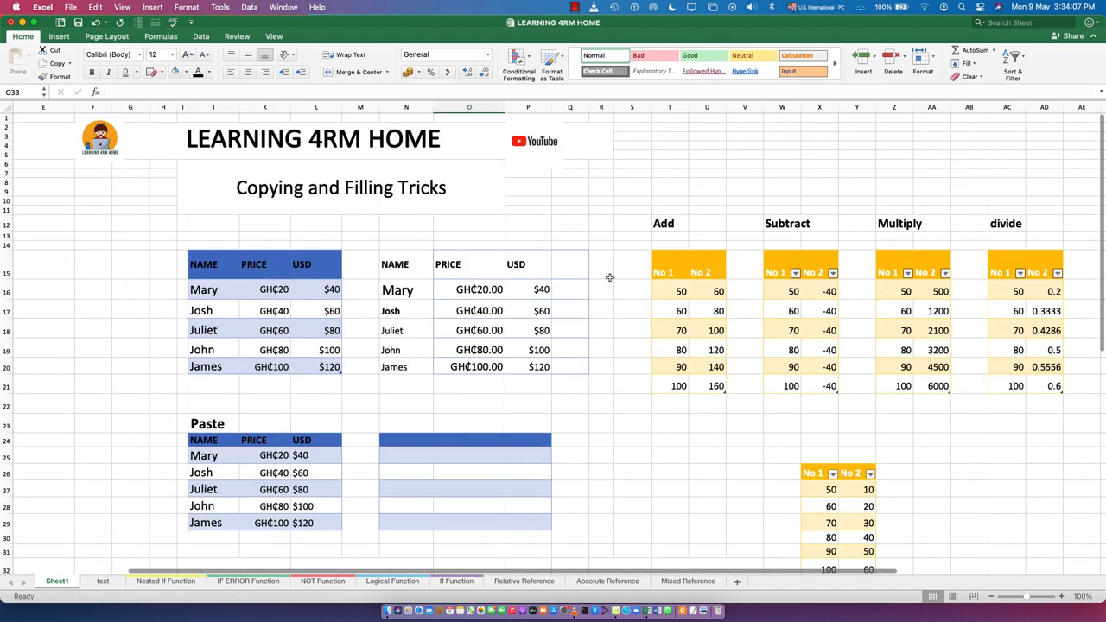
pyautogui.moveTo(666, 270); pyautogui.dragTo(710, 385)
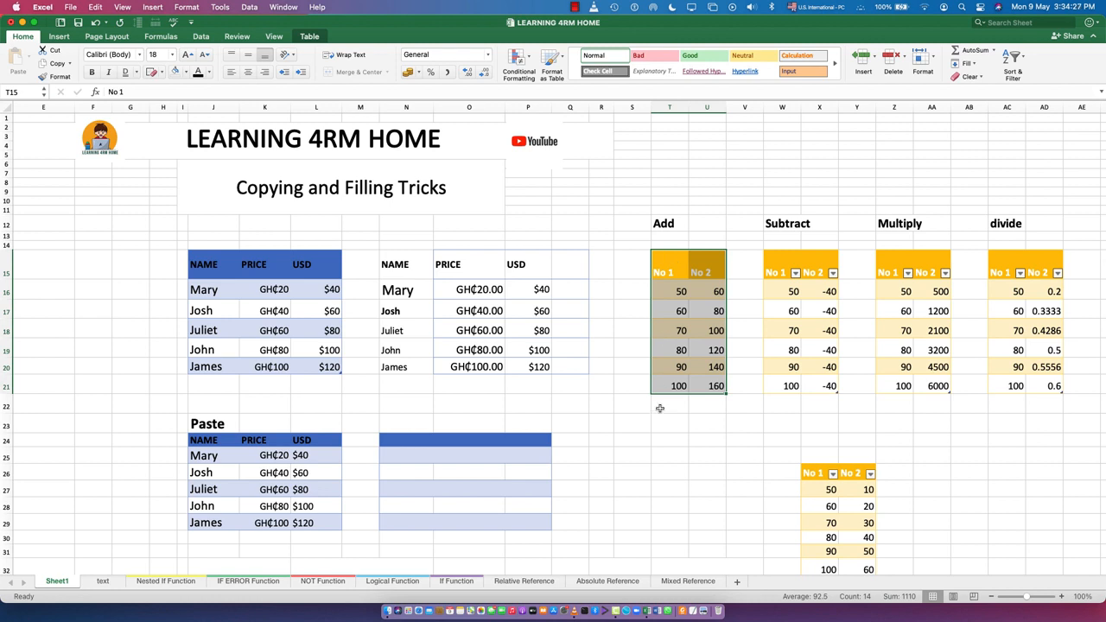
pyautogui.click(54, 64)
pyautogui.scroll(-10, 246, 392)
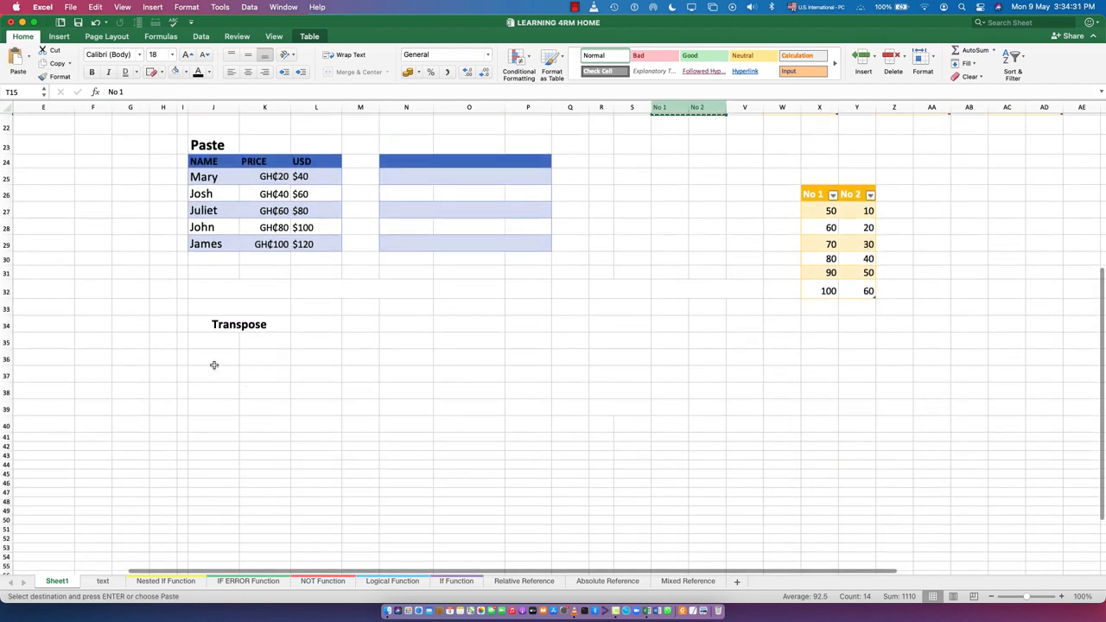
pyautogui.click(214, 358)
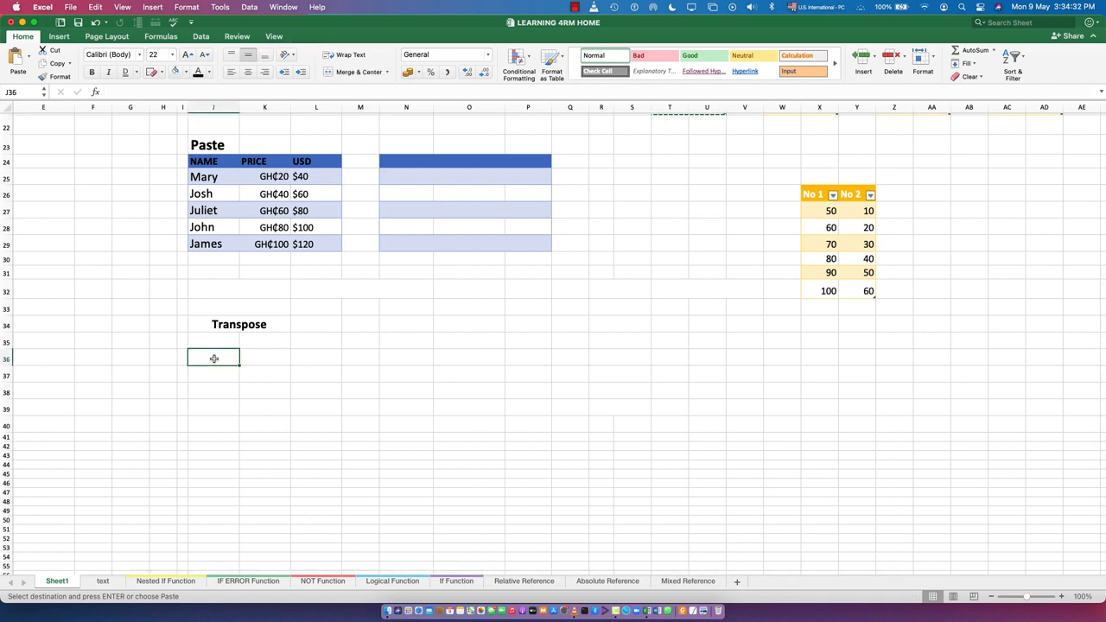
pyautogui.click(29, 57)
pyautogui.click(57, 319)
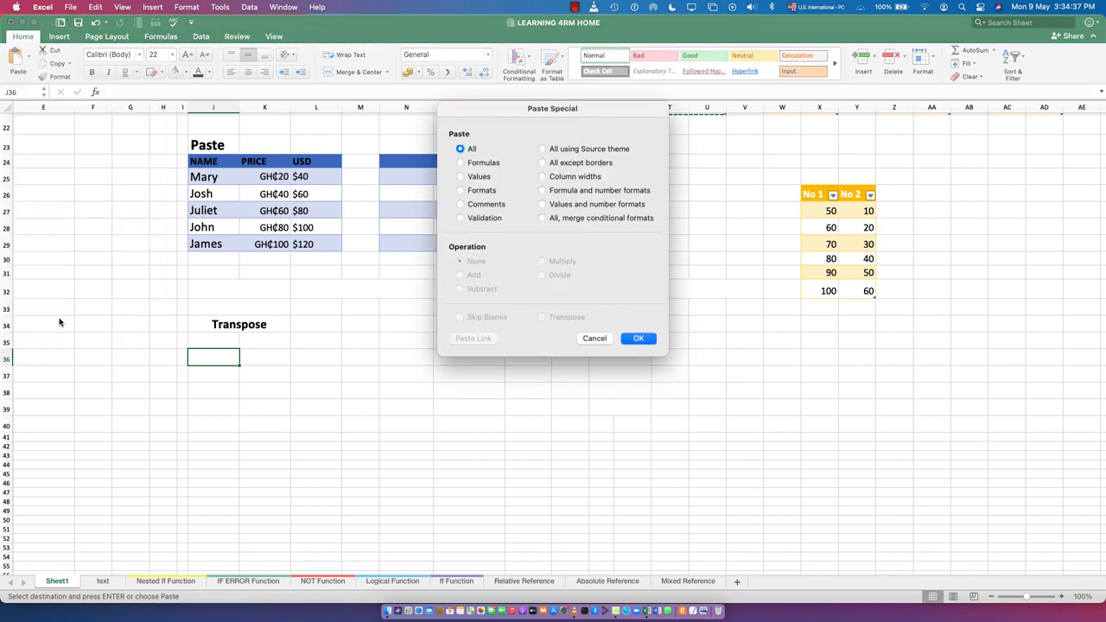
pyautogui.click(484, 178)
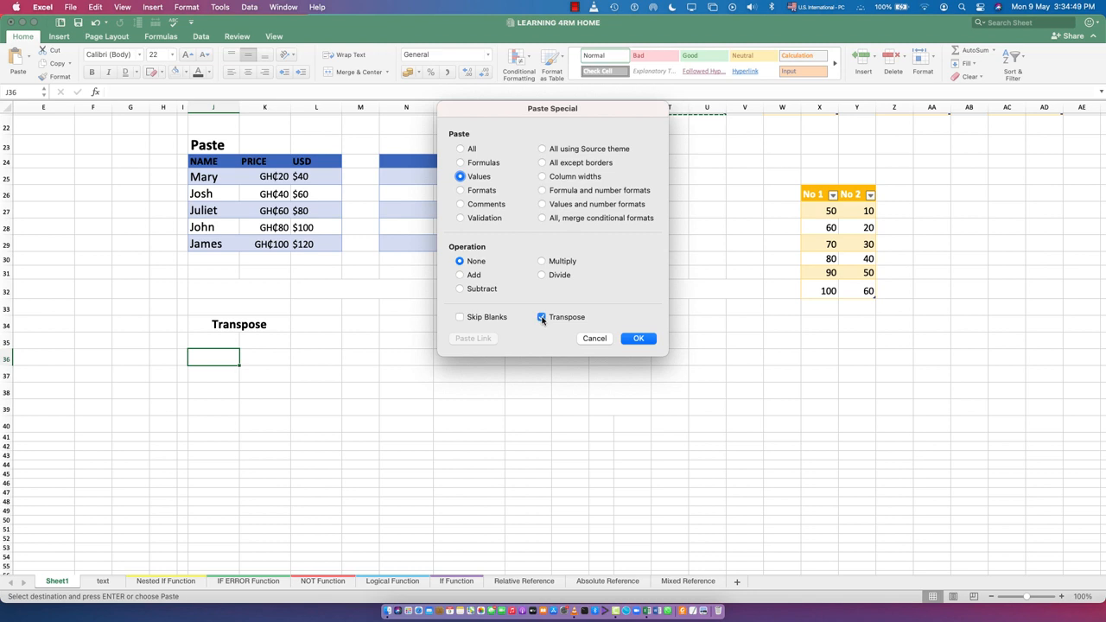
pyautogui.click(639, 339)
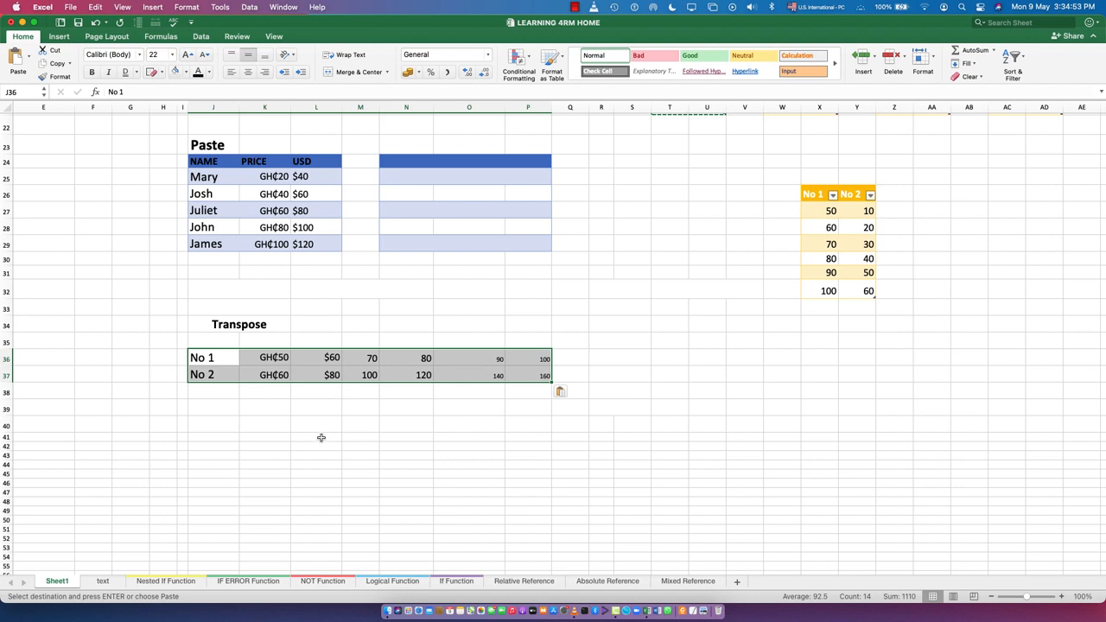
# Compare the transposed No 1 and No 2 rows with the original columns of the Add table
pyautogui.scroll(5, 519, 432)
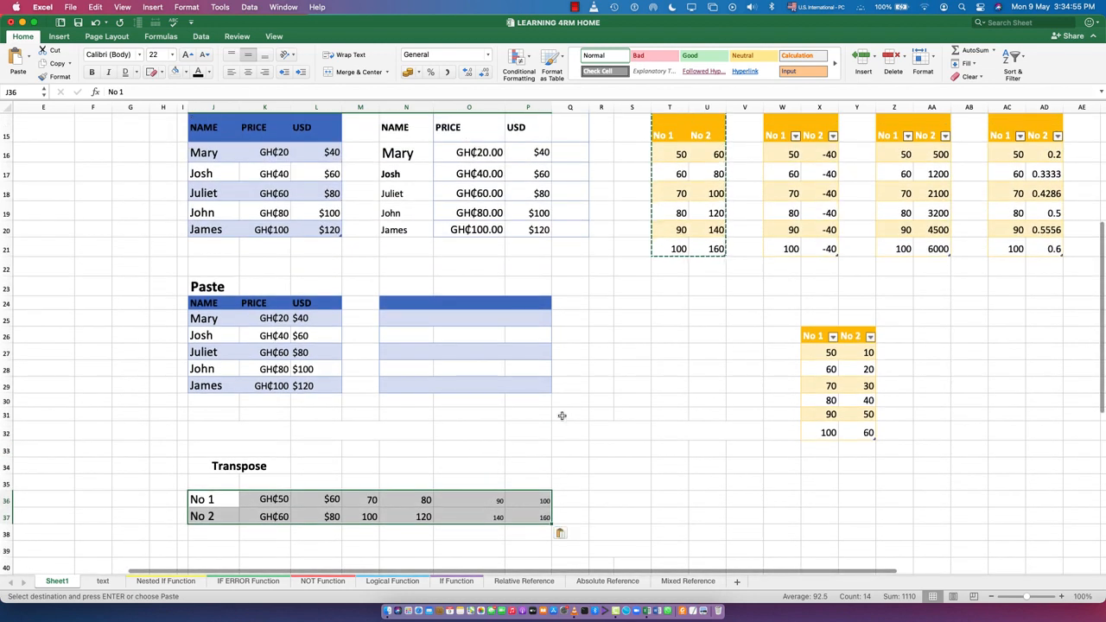
pyautogui.scroll(-3, 344, 476)
pyautogui.click(279, 499)
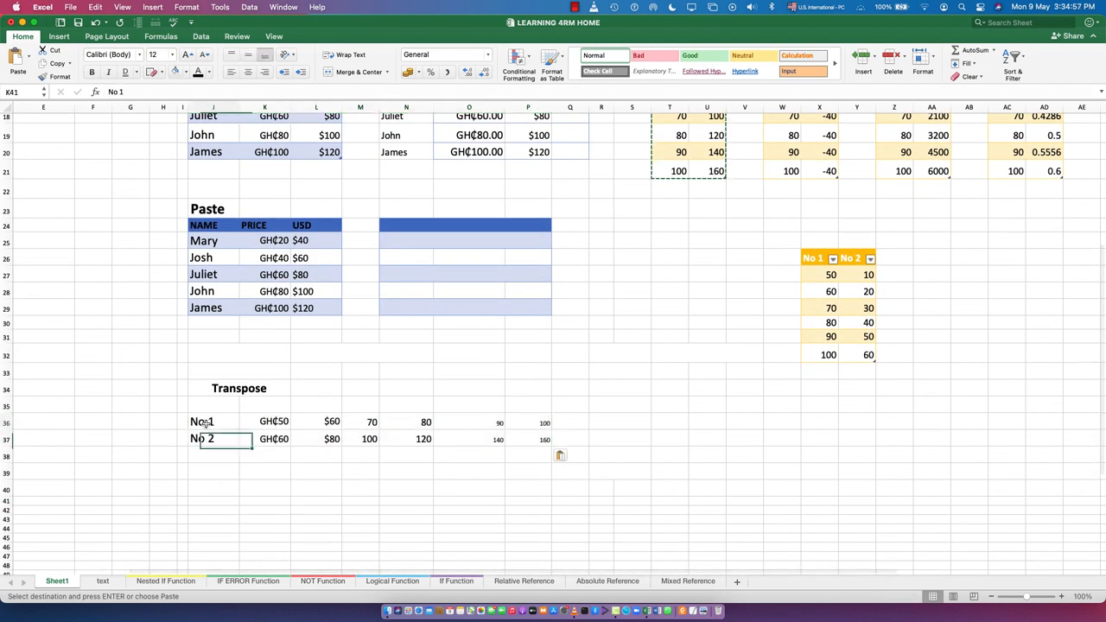
pyautogui.click(204, 422)
pyautogui.click(201, 441)
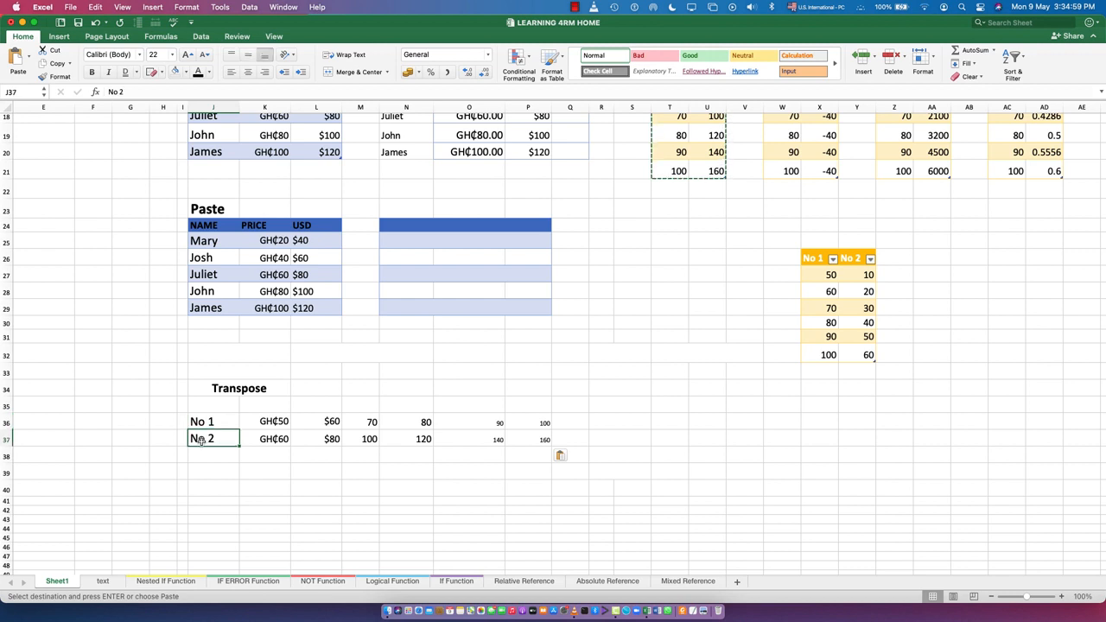
pyautogui.scroll(3, 658, 140)
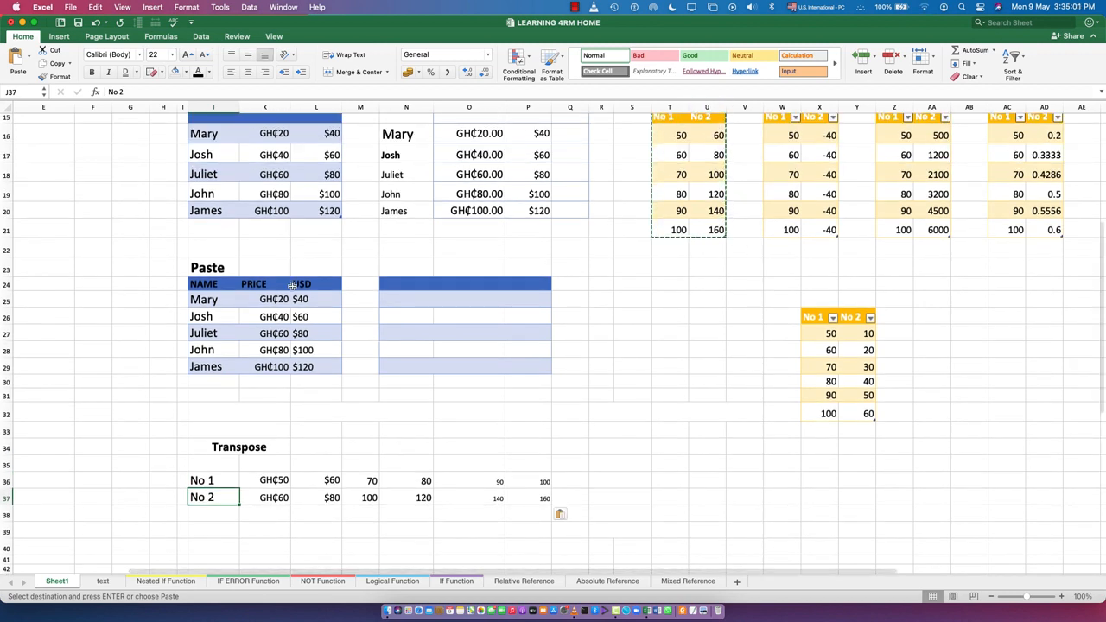
pyautogui.click(211, 481)
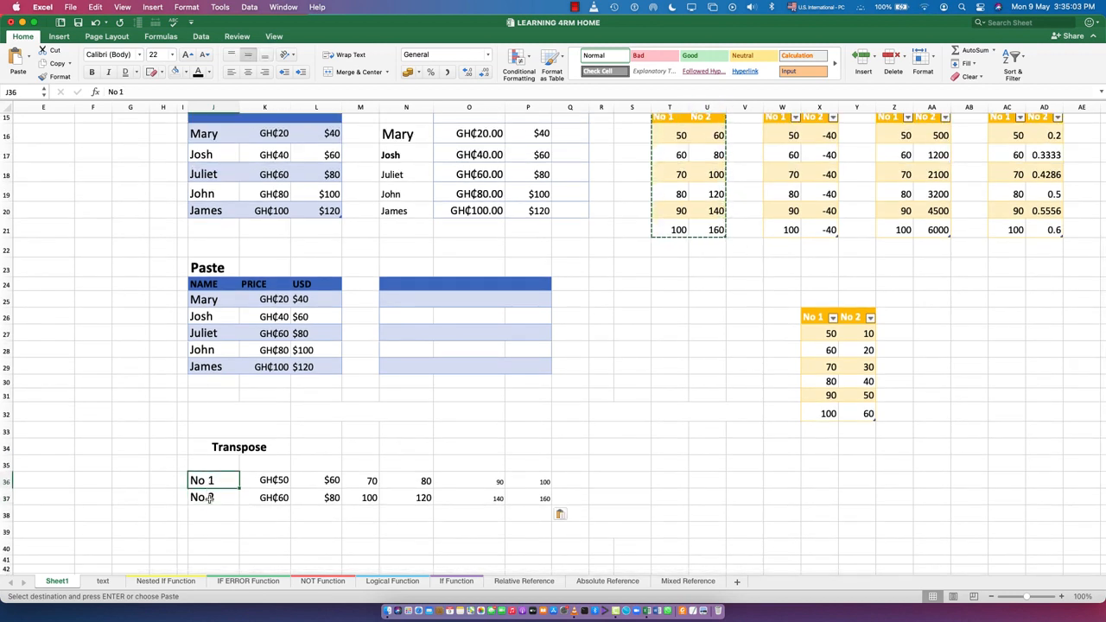
pyautogui.click(211, 497)
pyautogui.click(212, 482)
pyautogui.click(211, 494)
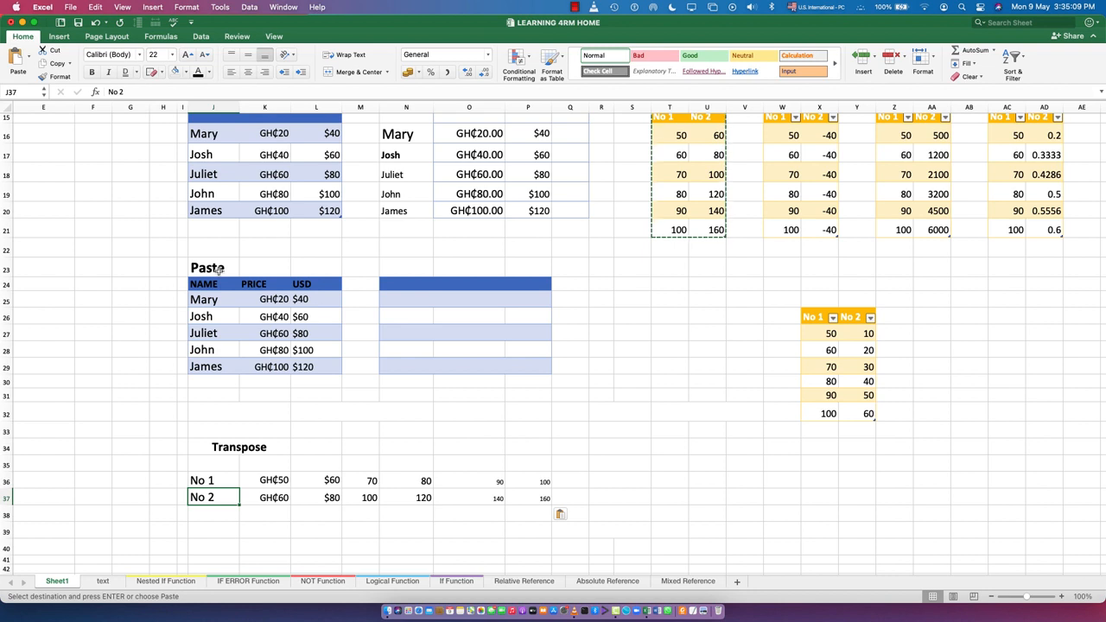
# Copy the NAME, PRICE and USD table J24:L29 and paste it transposed with all formatting, starting in cell J40
pyautogui.moveTo(199, 284); pyautogui.dragTo(303, 364)
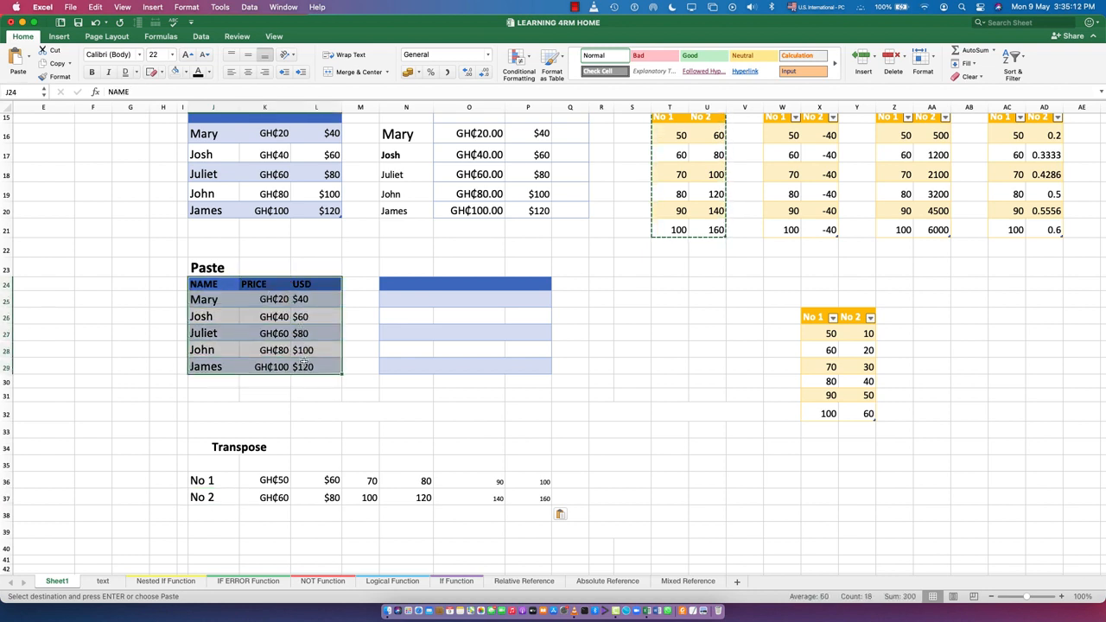
pyautogui.click(52, 63)
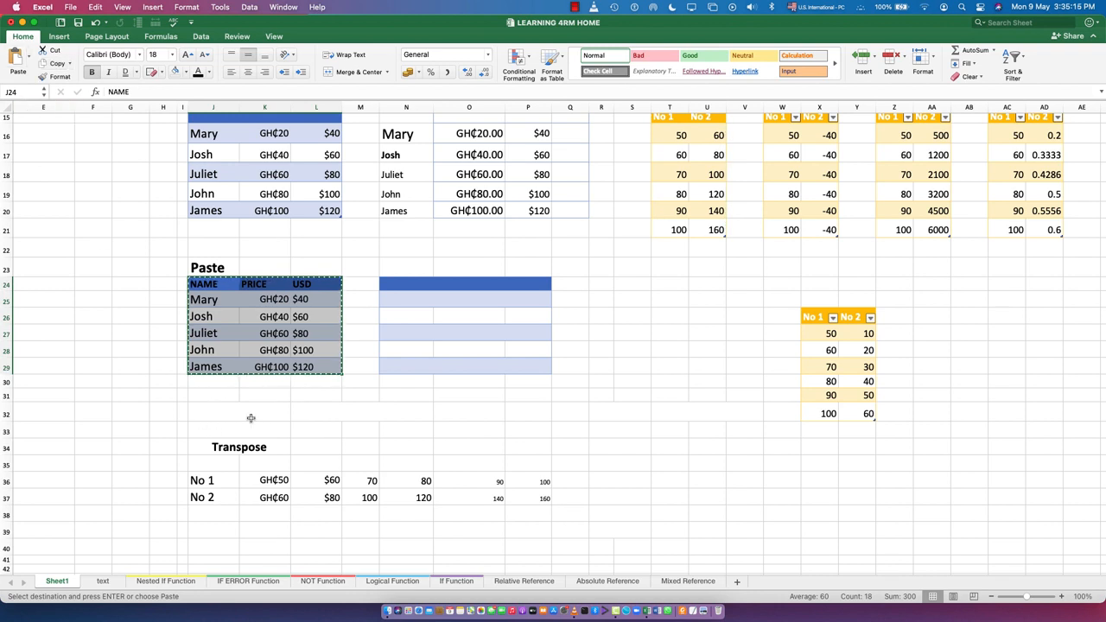
pyautogui.scroll(-3, 251, 419)
pyautogui.click(200, 498)
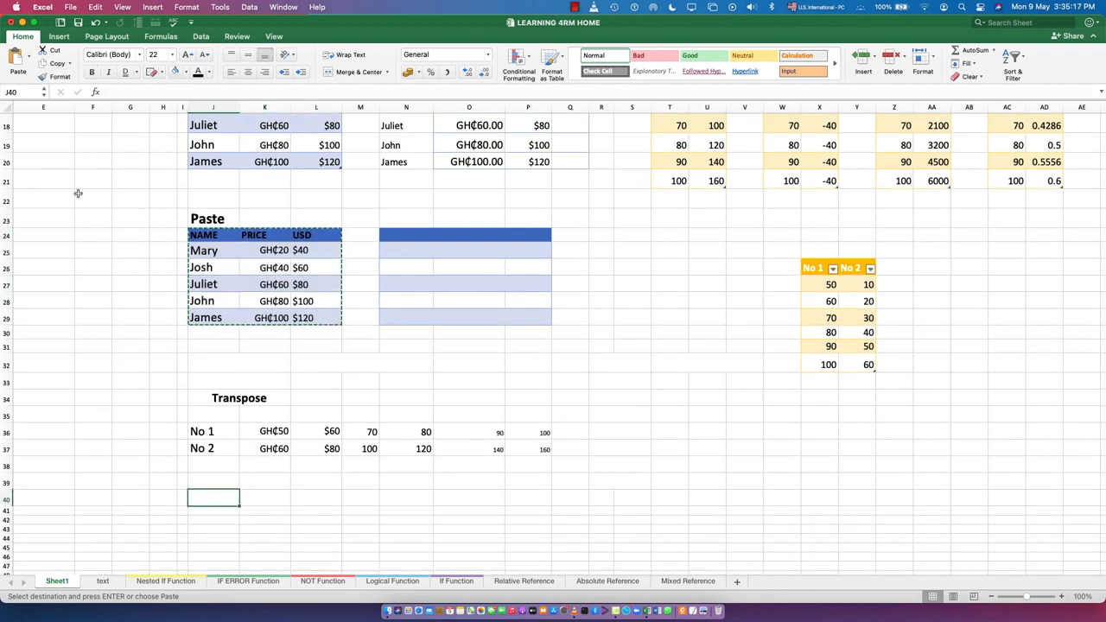
pyautogui.click(29, 58)
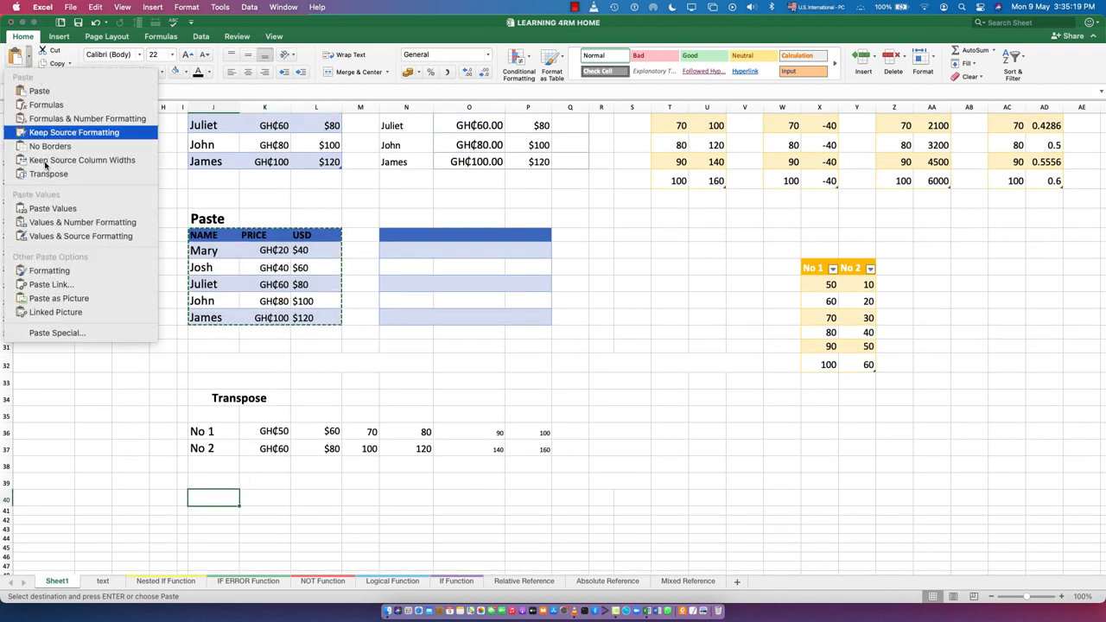
pyautogui.click(57, 332)
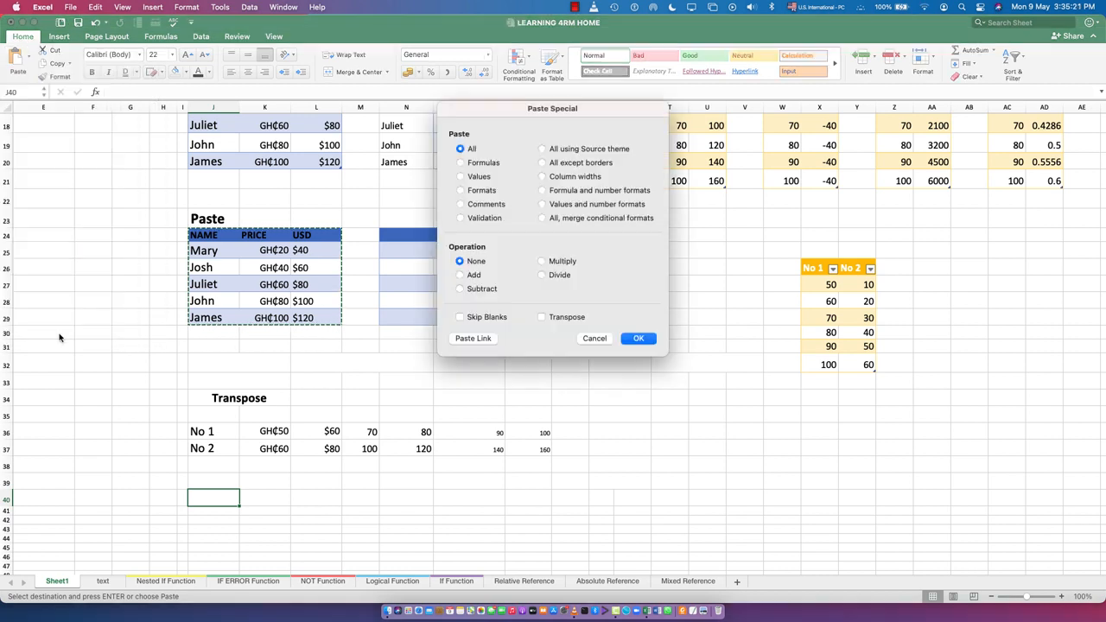
pyautogui.click(542, 317)
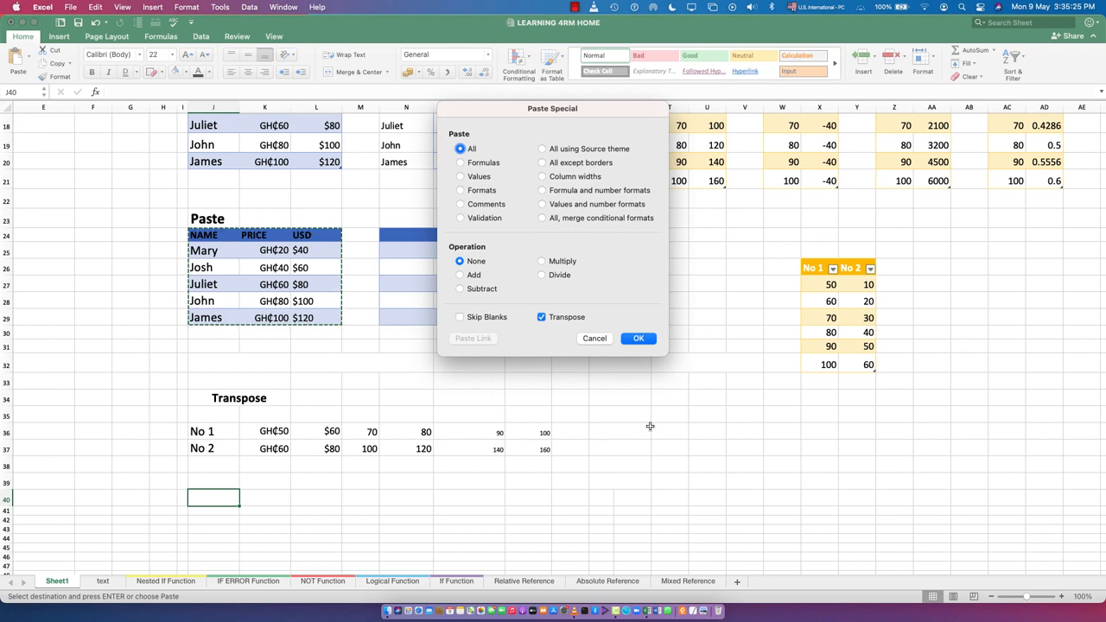
pyautogui.click(644, 345)
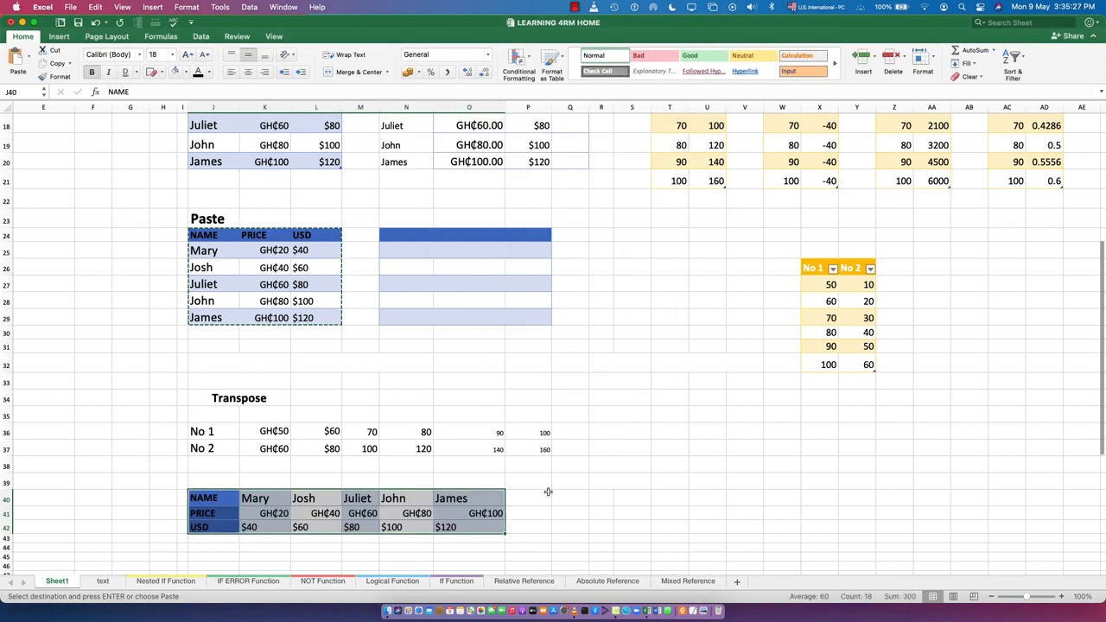
pyautogui.click(602, 500)
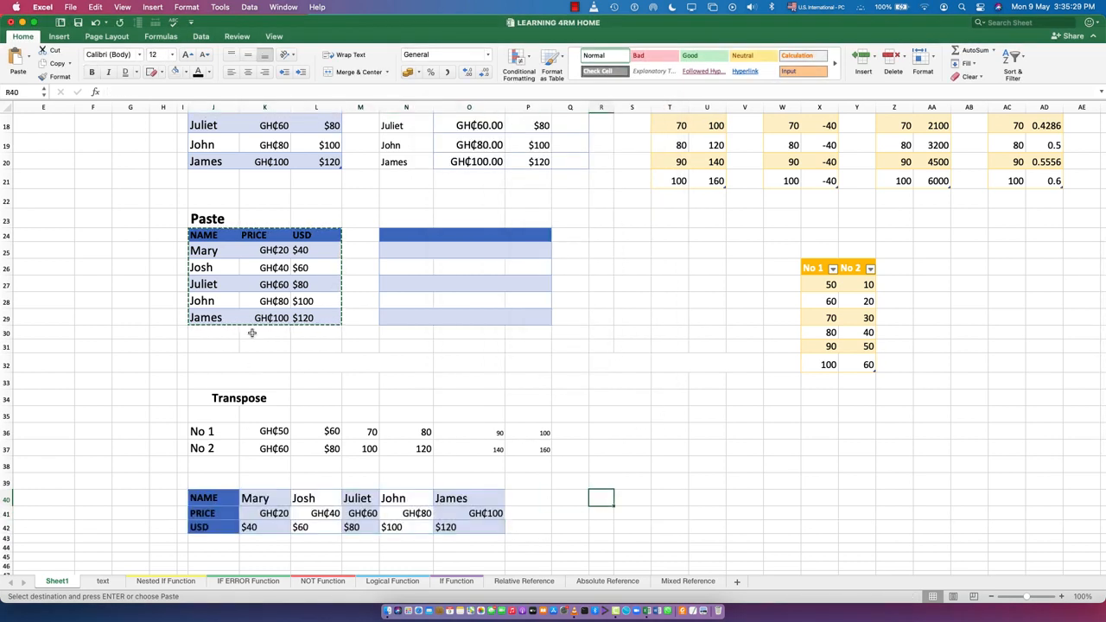
# Compare the transposed NAME, PRICE and USD rows with the original table
pyautogui.scroll(2, 203, 558)
pyautogui.scroll(5, 242, 389)
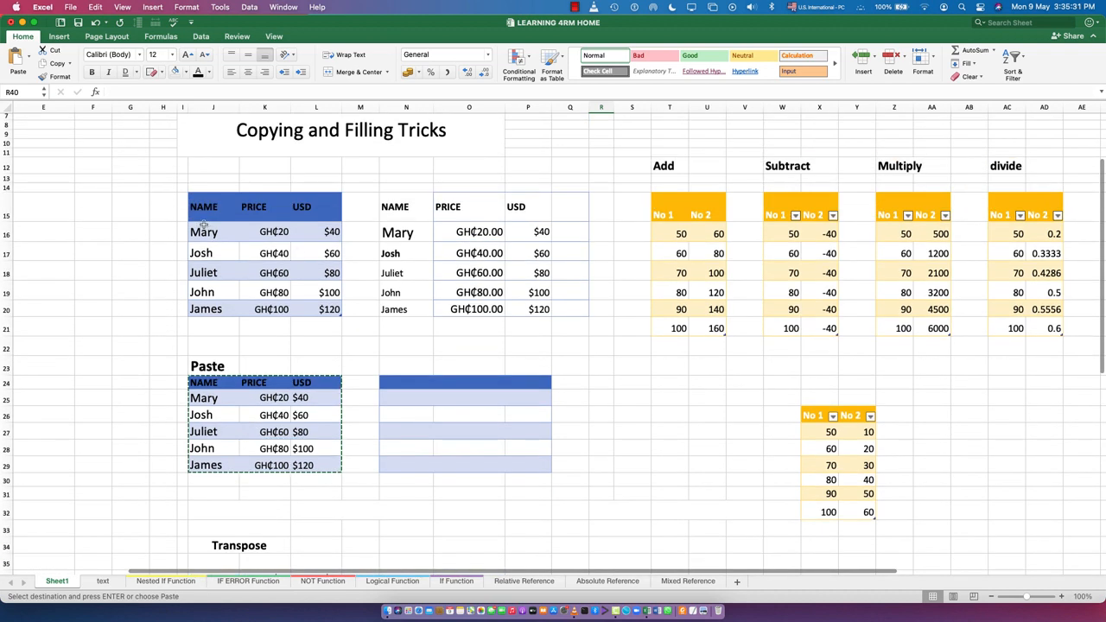
pyautogui.scroll(-8, 233, 467)
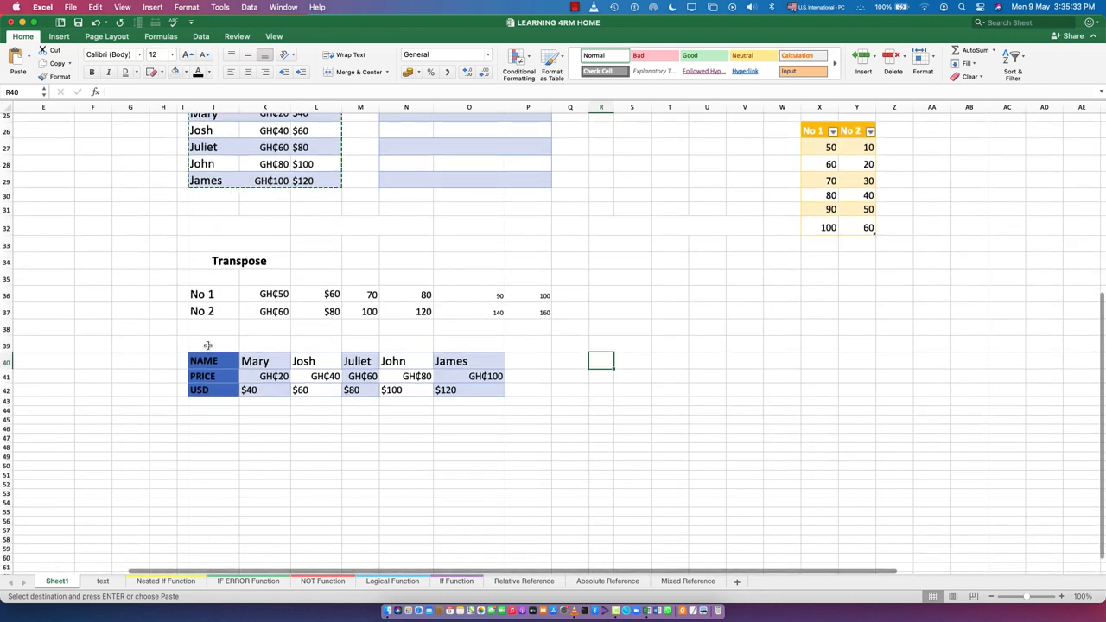
pyautogui.scroll(5, 211, 328)
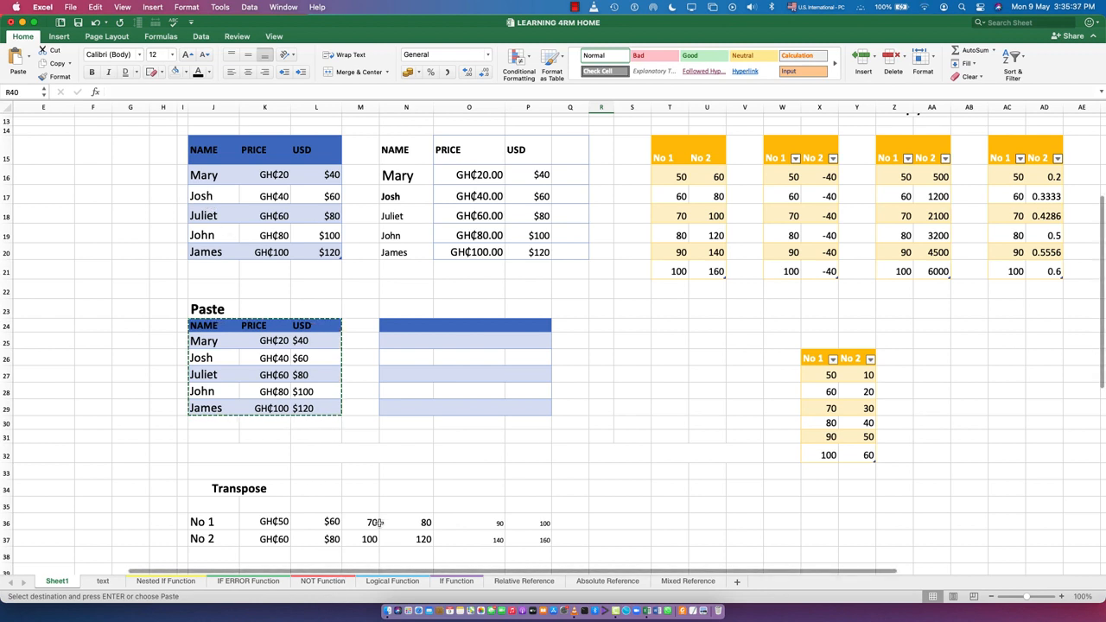
pyautogui.scroll(-2, 376, 510)
pyautogui.scroll(6, 373, 476)
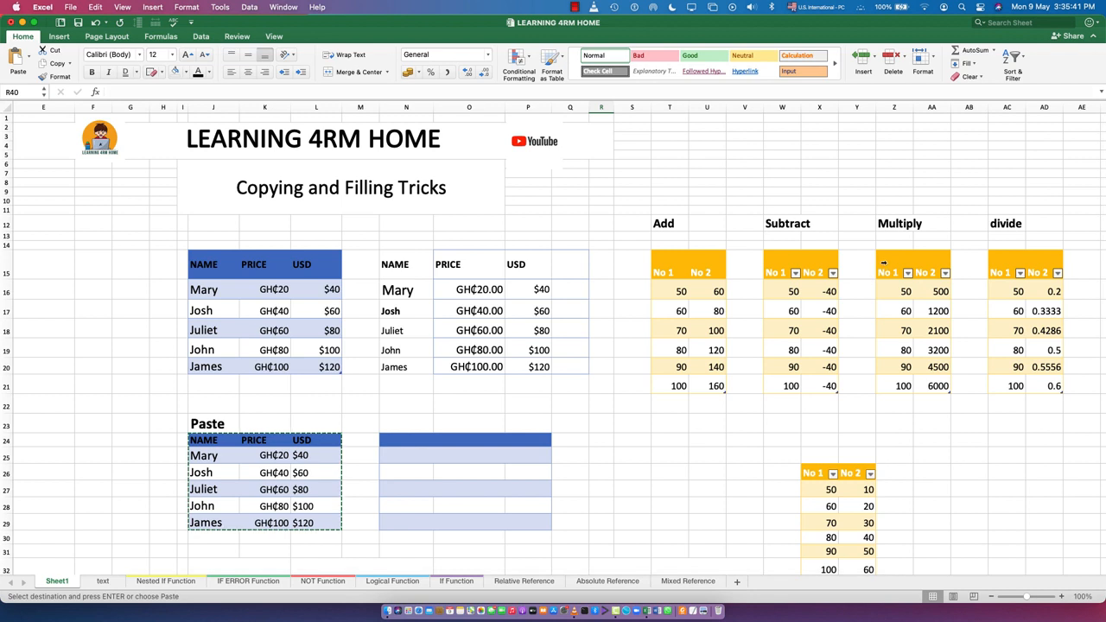
# Copy the Multiply table Z15:AA21 and paste only its formats, transposed, starting in cell J45 with Paste Special
pyautogui.moveTo(888, 258); pyautogui.dragTo(942, 385)
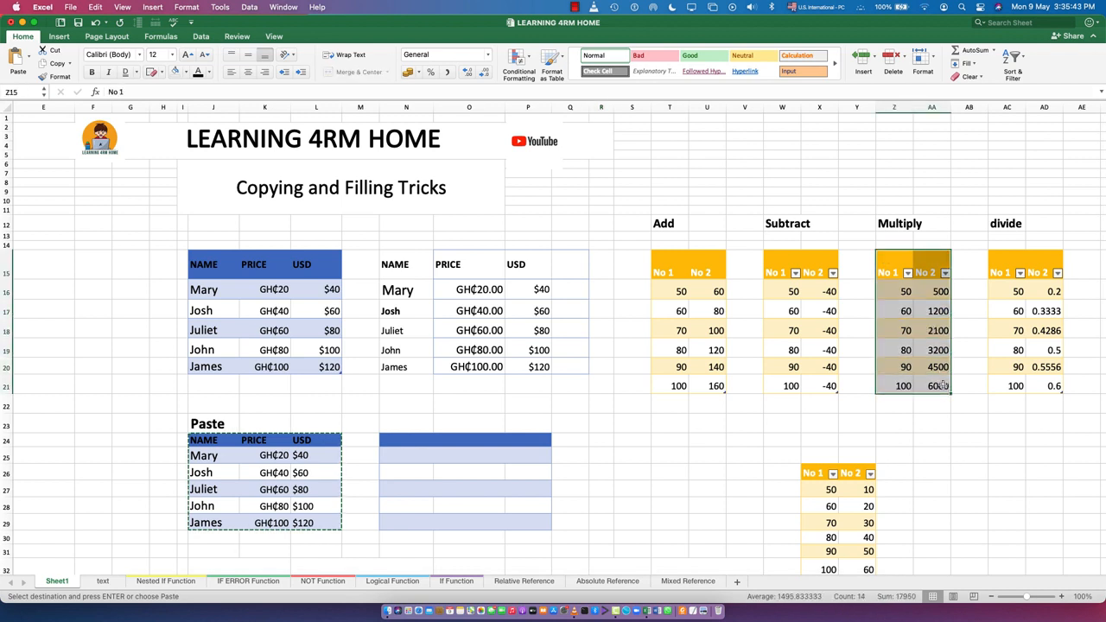
pyautogui.click(57, 63)
pyautogui.scroll(-1, 241, 313)
pyautogui.scroll(-10, 260, 324)
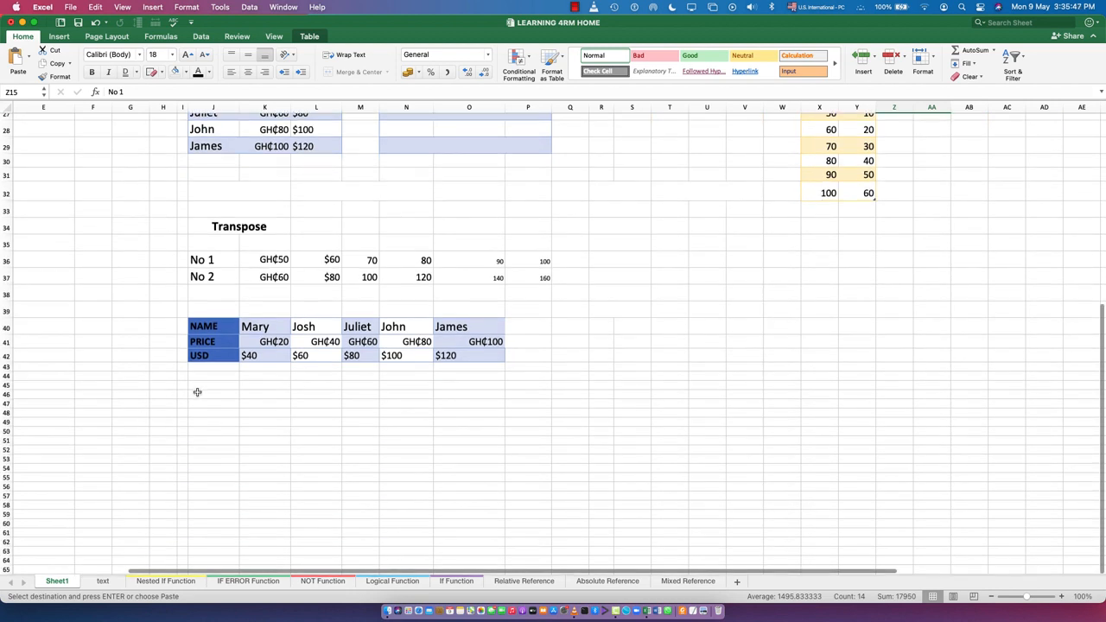
pyautogui.click(199, 387)
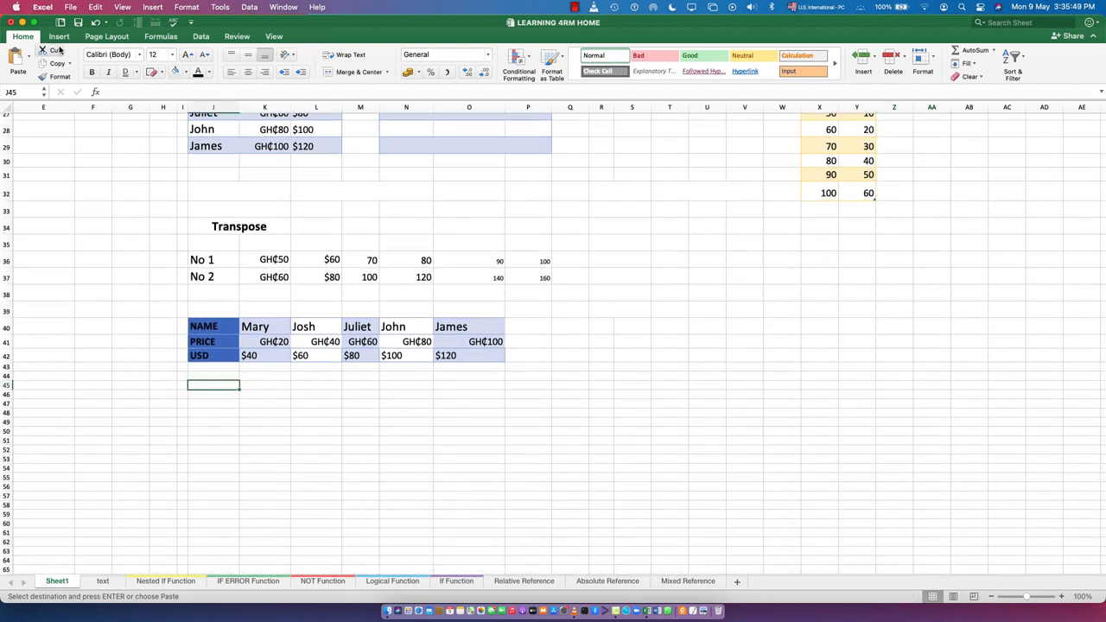
pyautogui.click(29, 63)
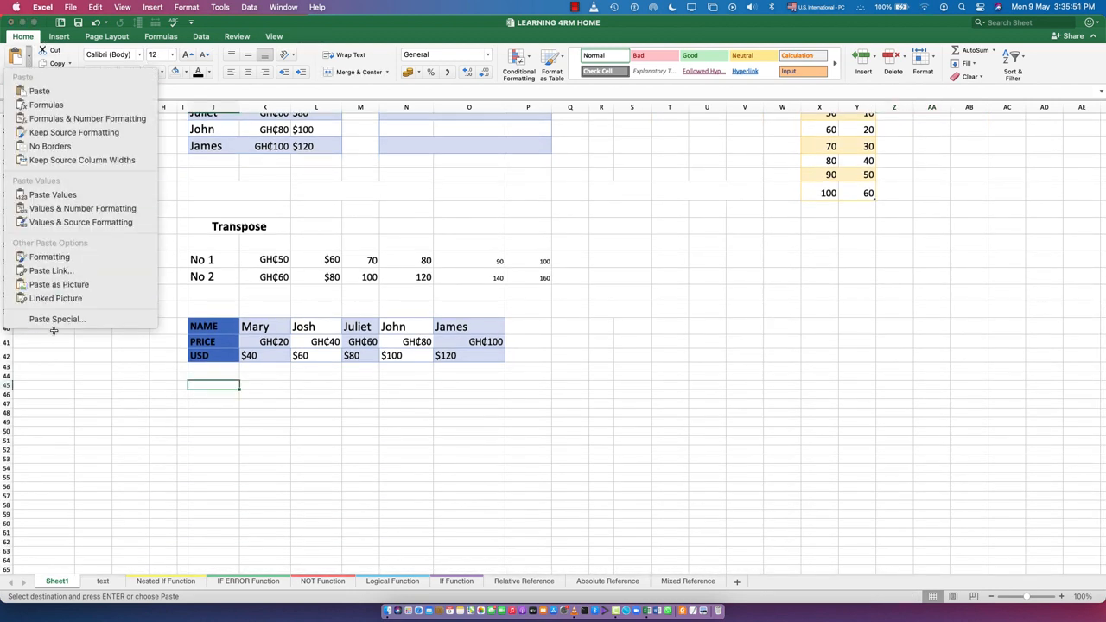
pyautogui.click(57, 319)
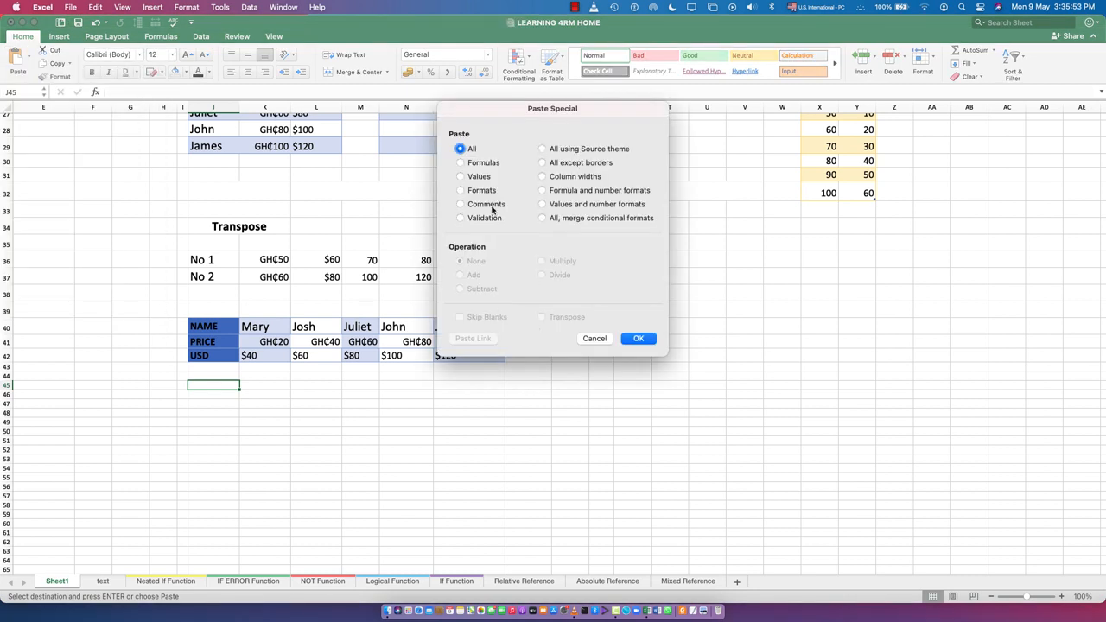
pyautogui.click(484, 163)
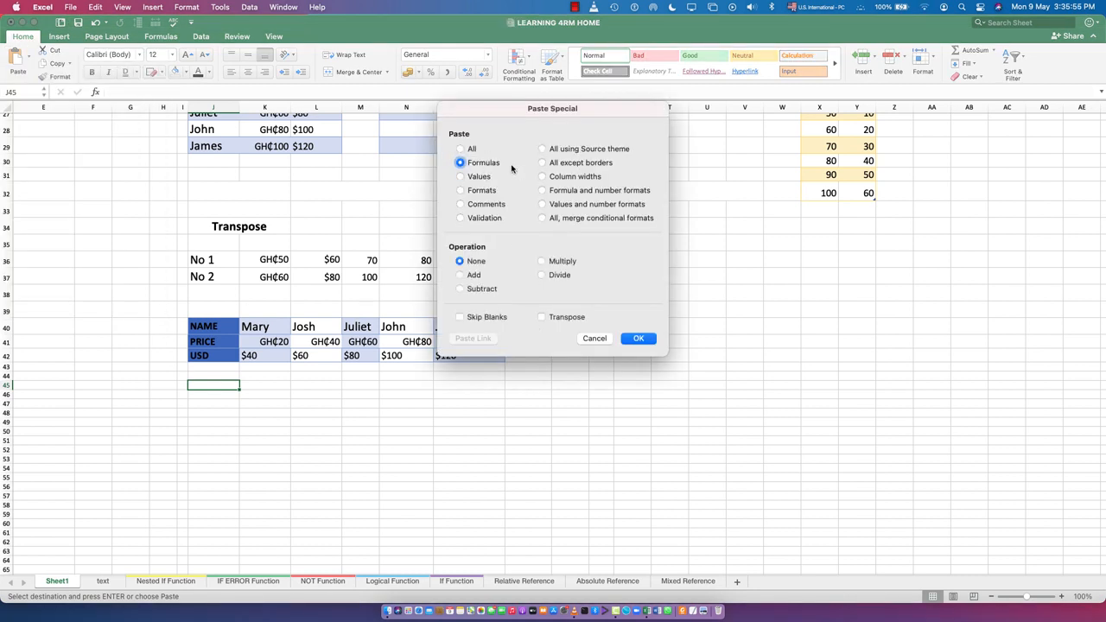
pyautogui.click(463, 190)
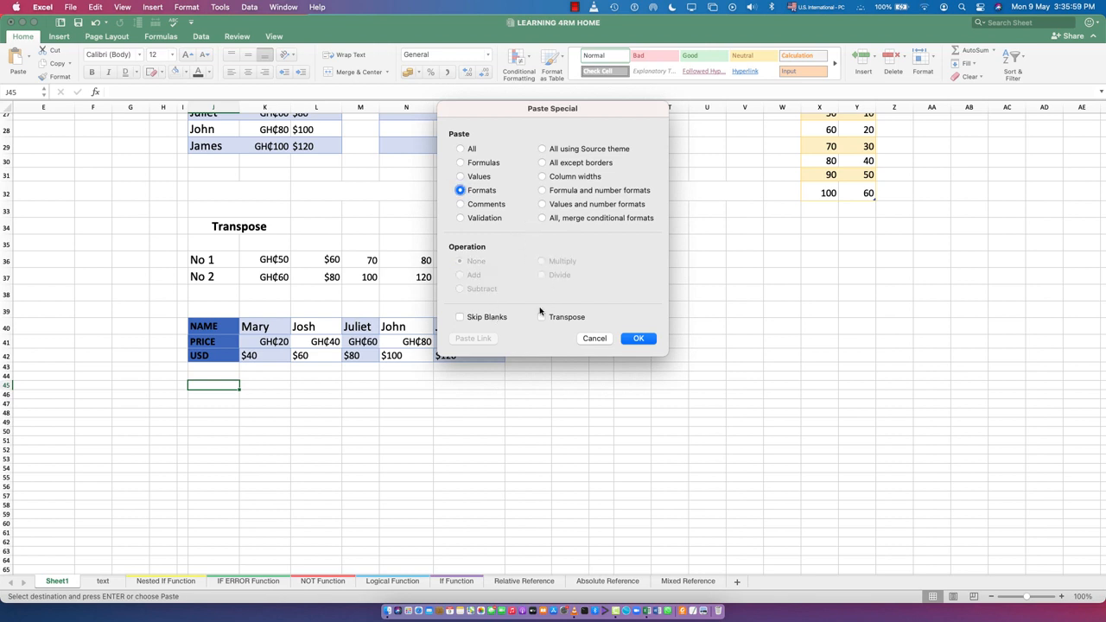
pyautogui.click(461, 149)
pyautogui.click(462, 164)
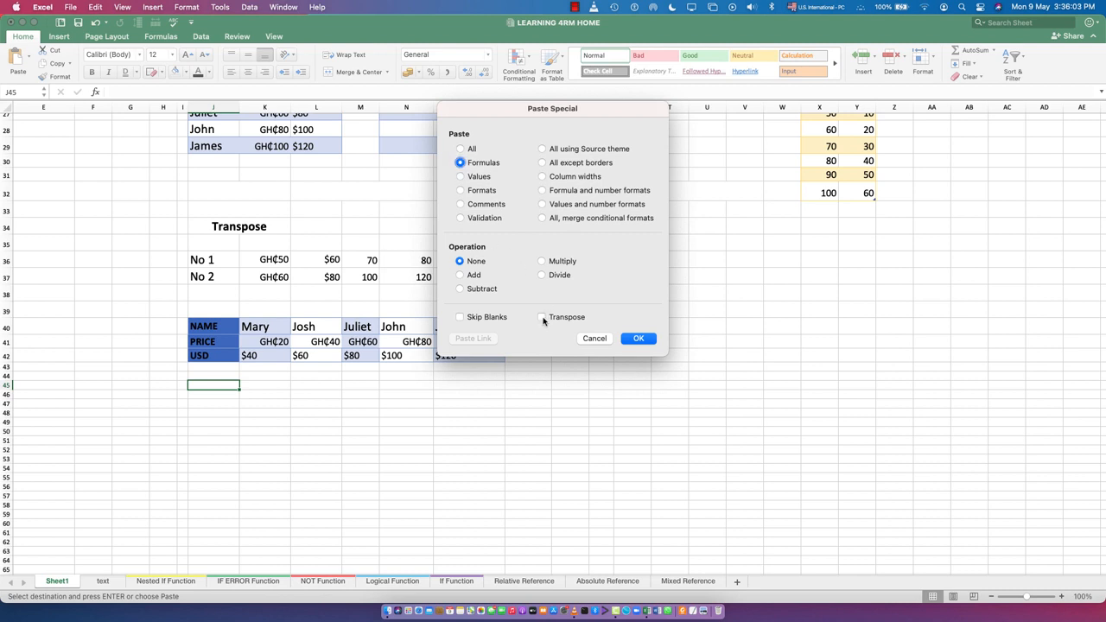
pyautogui.click(460, 191)
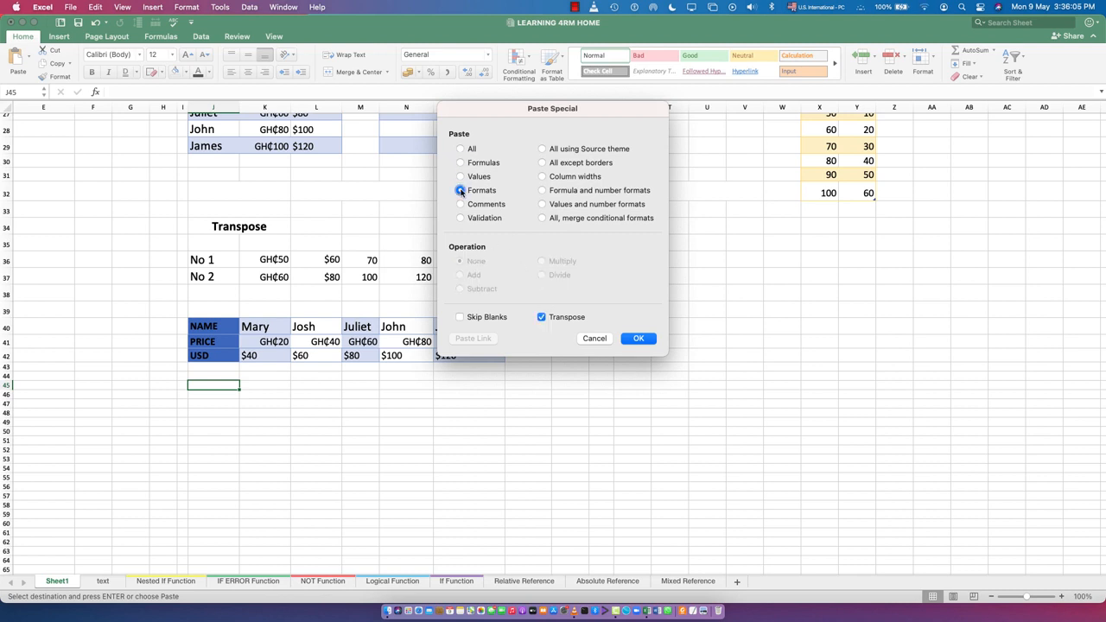
pyautogui.click(638, 339)
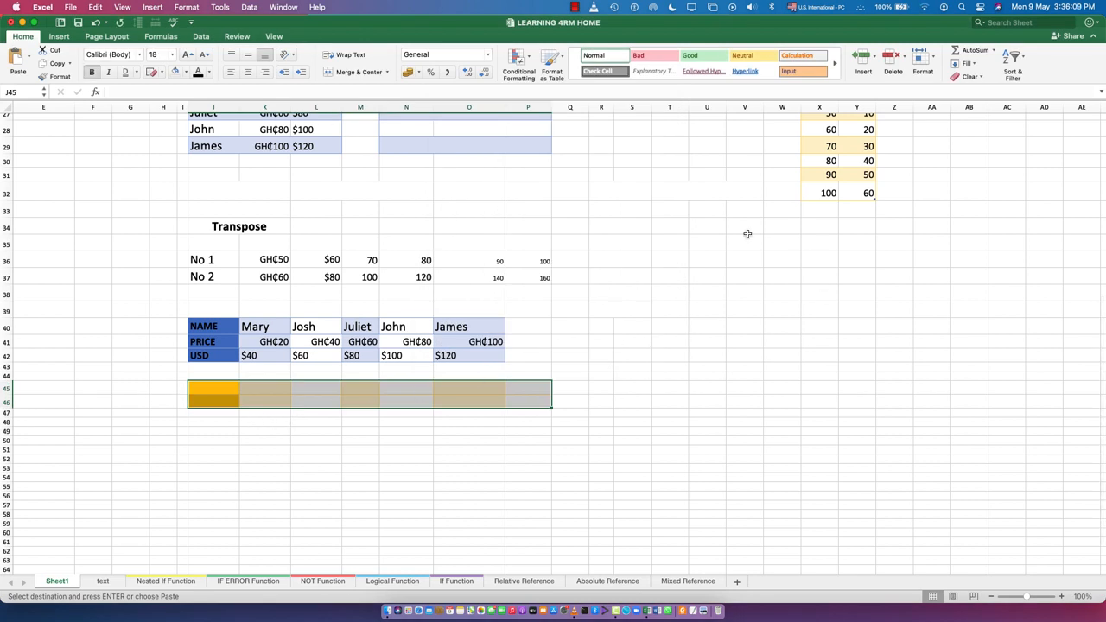
# Open Paste Special for cell K50 and review the All, Formulas, Values and Formats options
pyautogui.scroll(1, 257, 454)
pyautogui.click(248, 481)
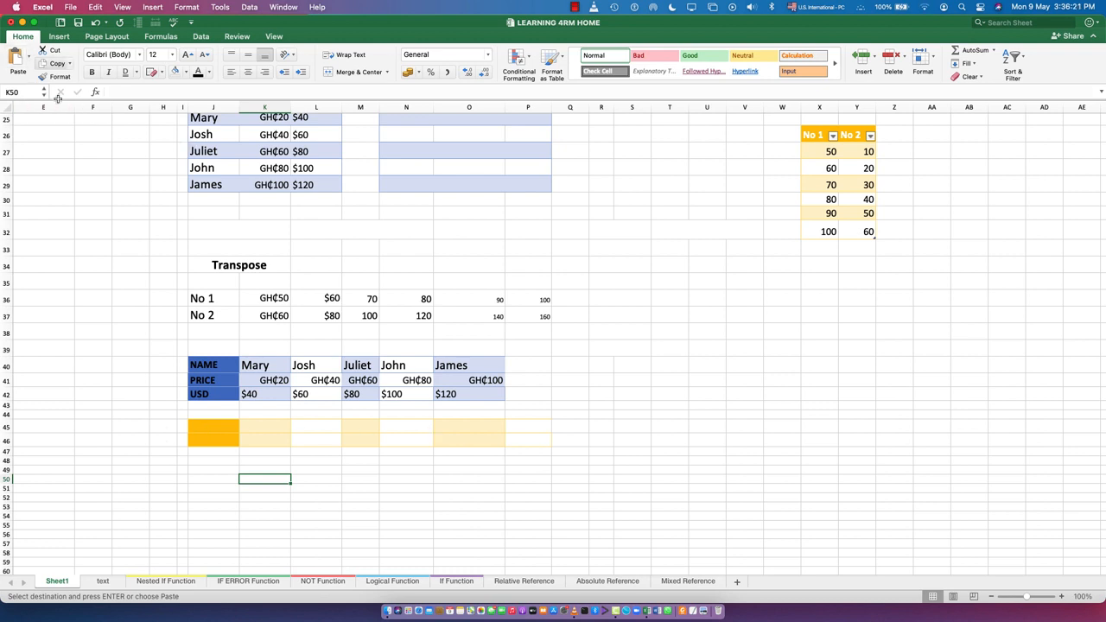
pyautogui.click(29, 55)
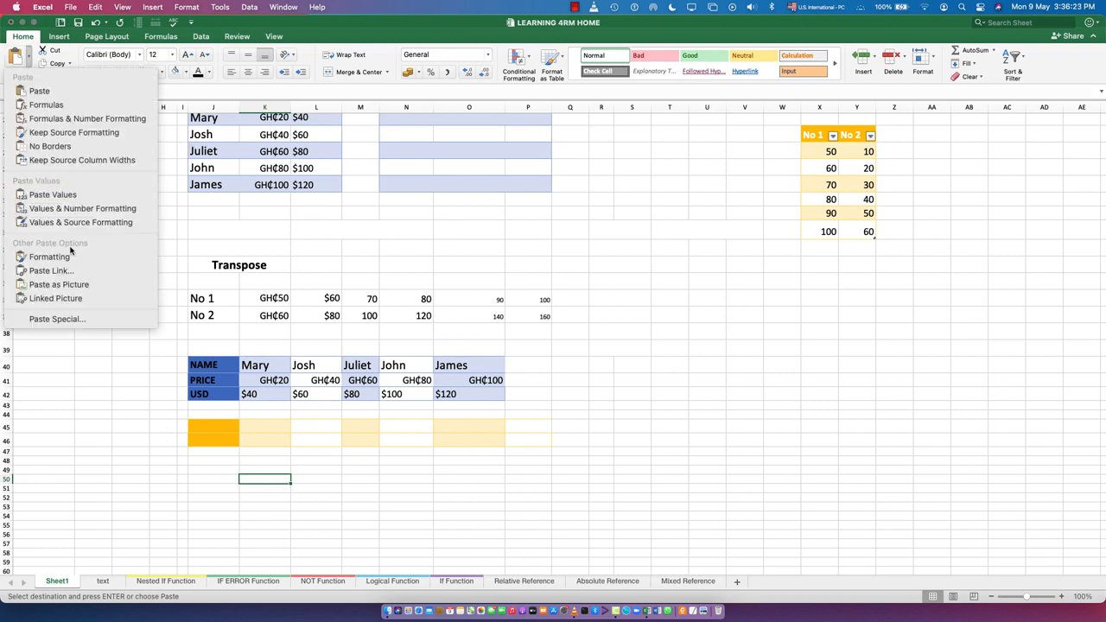
pyautogui.click(73, 322)
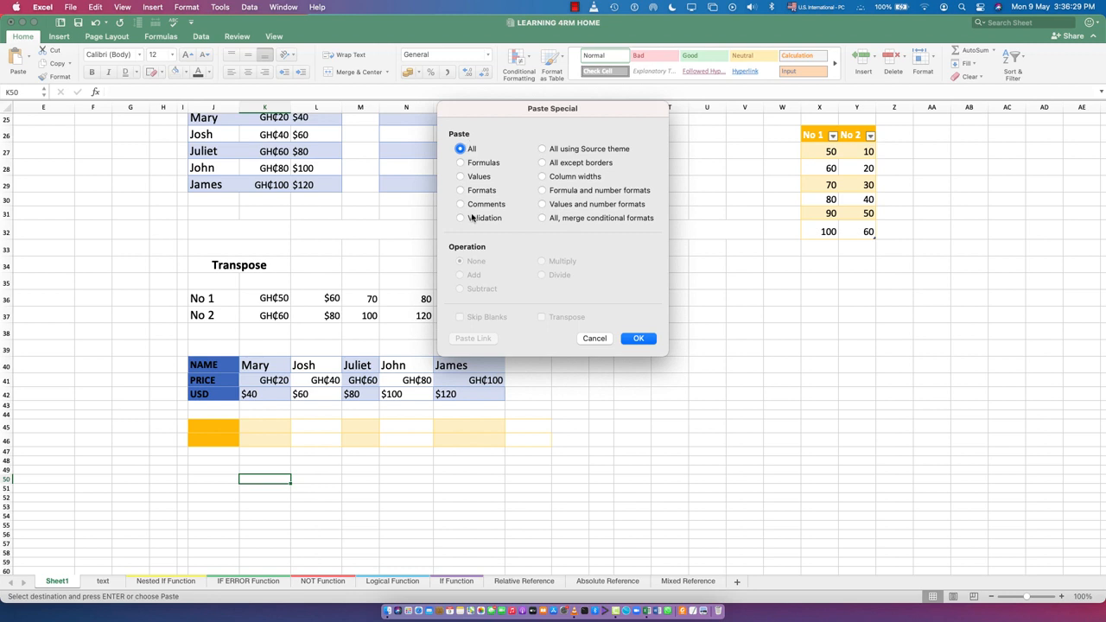
pyautogui.click(462, 163)
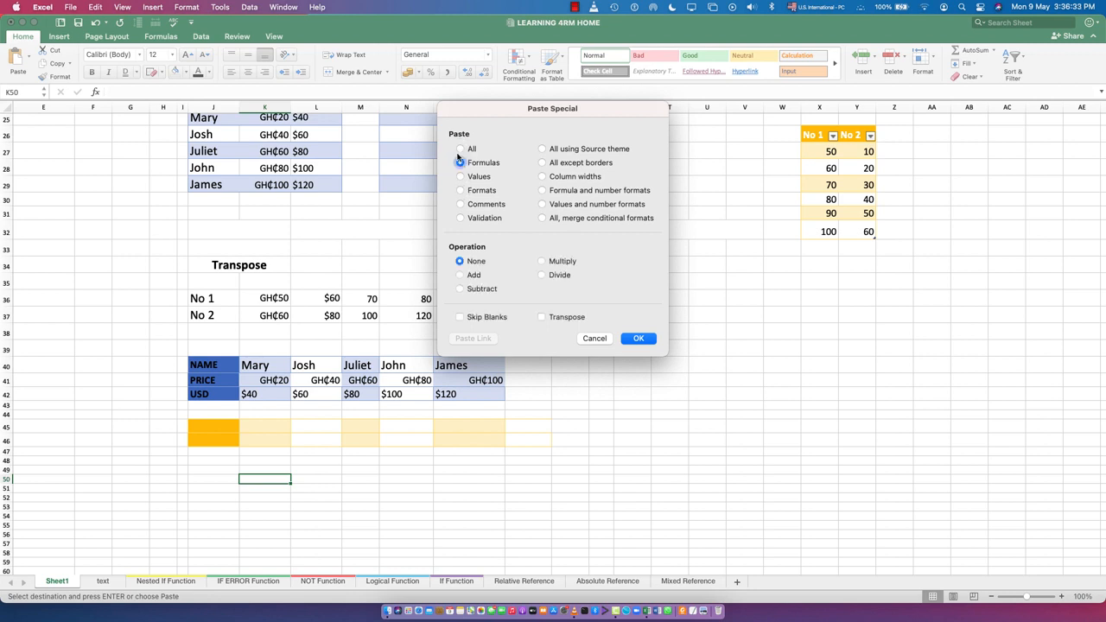
pyautogui.click(460, 148)
pyautogui.click(460, 163)
pyautogui.click(461, 177)
pyautogui.click(461, 190)
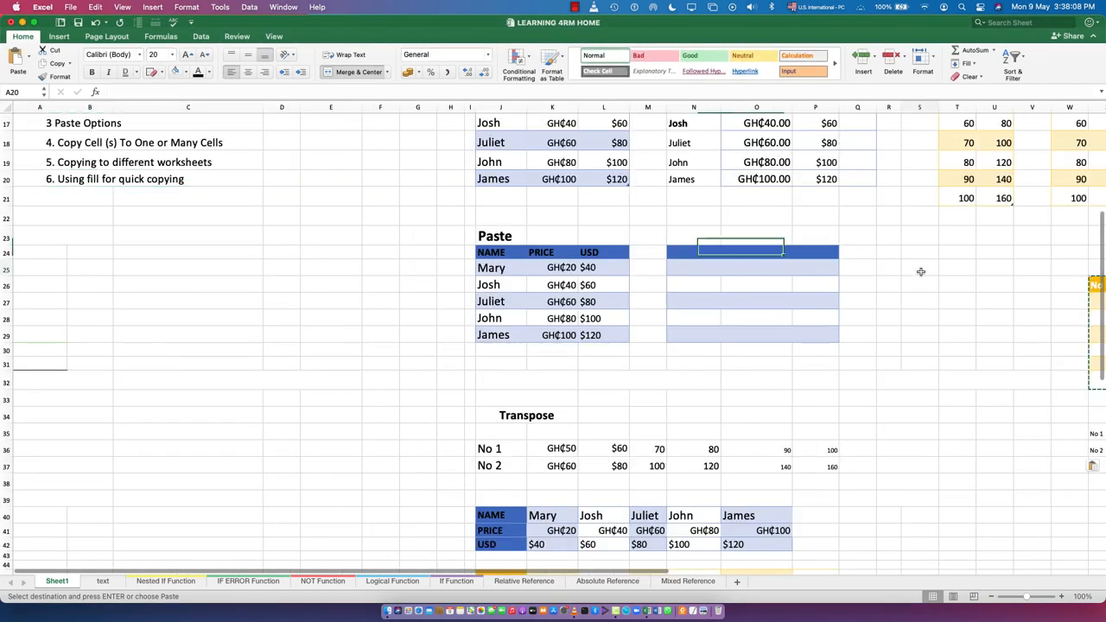
# Enter a sample first name in cell S25 and fill it down and across the range S25:V31
pyautogui.click(922, 271)
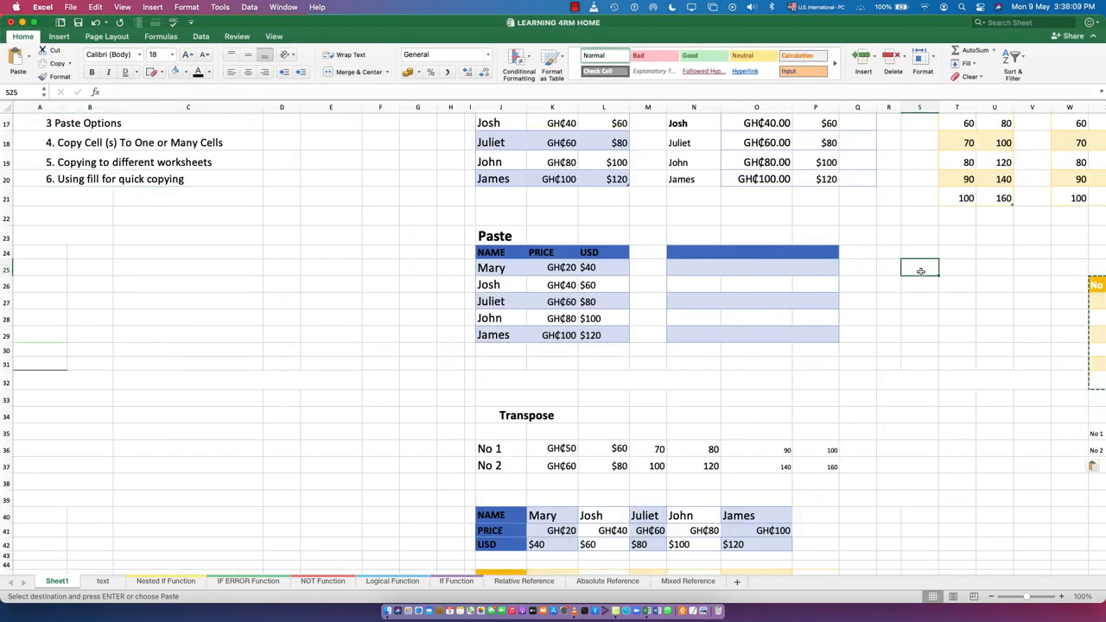
pyautogui.write('John')
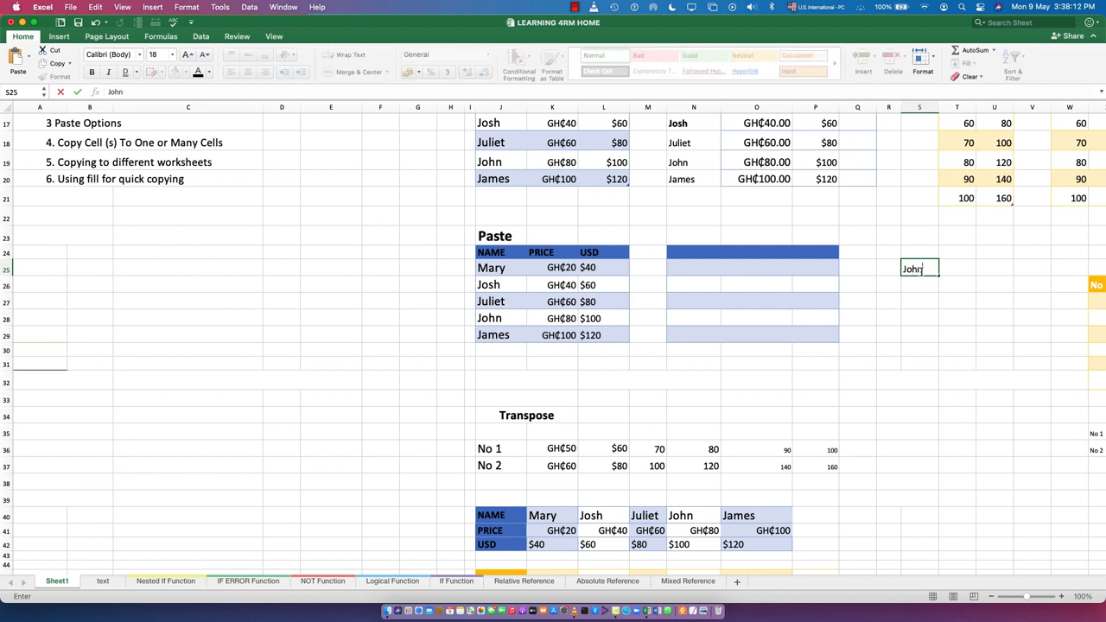
pyautogui.press('Return')
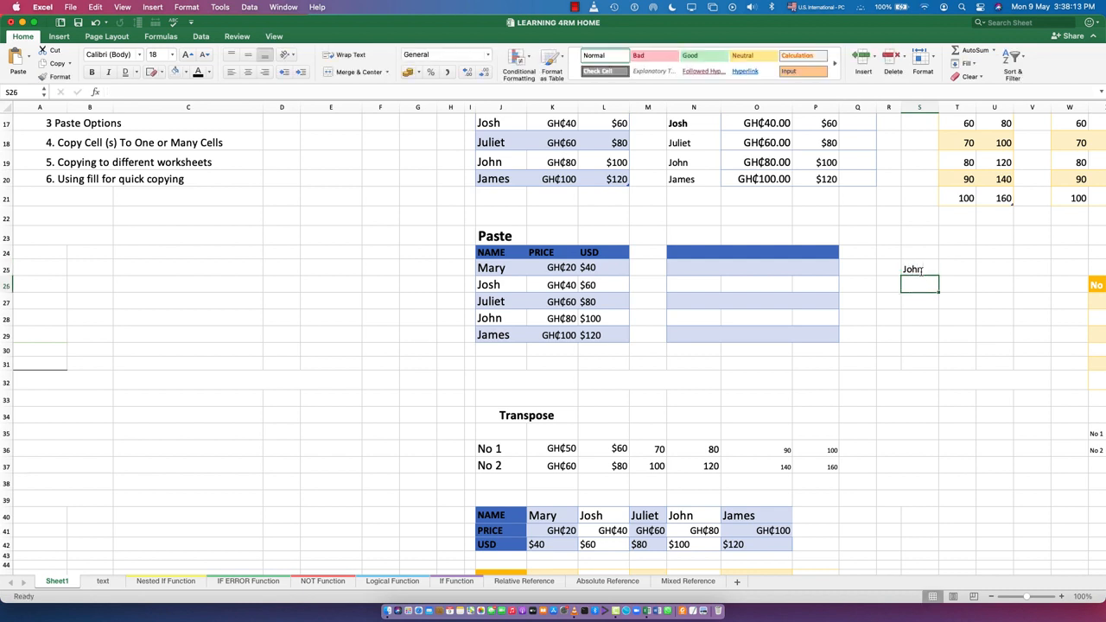
pyautogui.click(916, 270)
pyautogui.moveTo(938, 275); pyautogui.dragTo(921, 413)
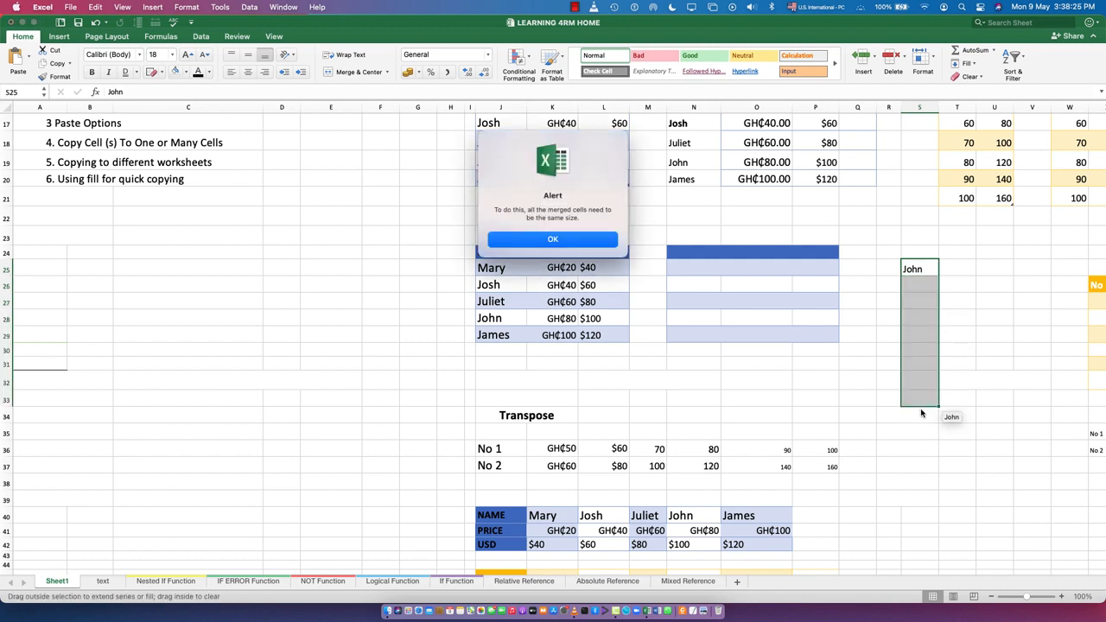
pyautogui.click(553, 239)
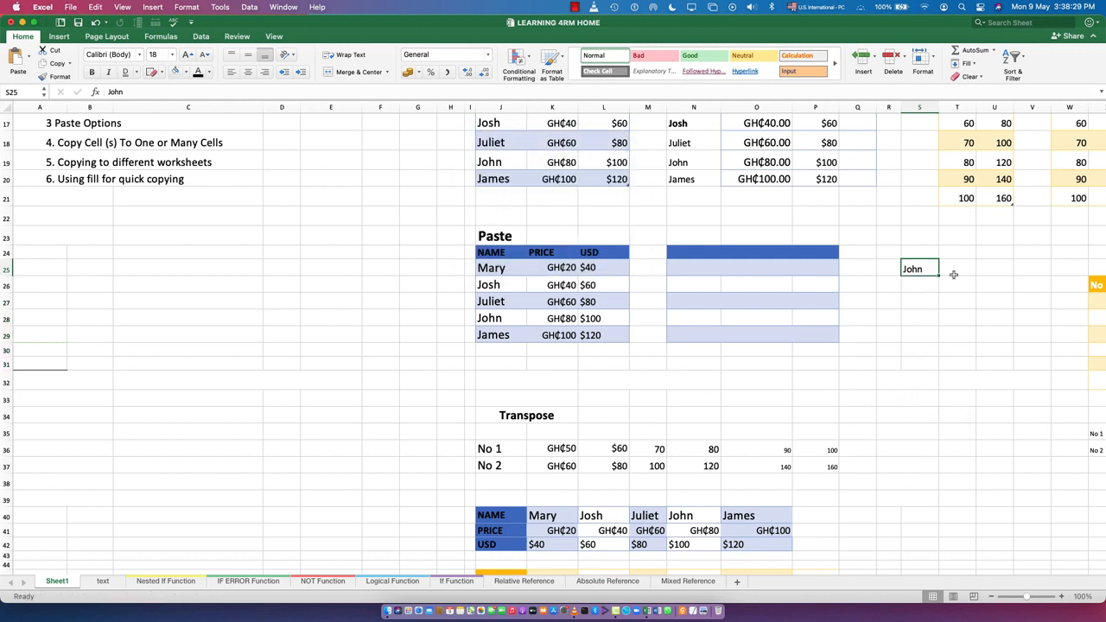
pyautogui.moveTo(939, 275); pyautogui.dragTo(1050, 375)
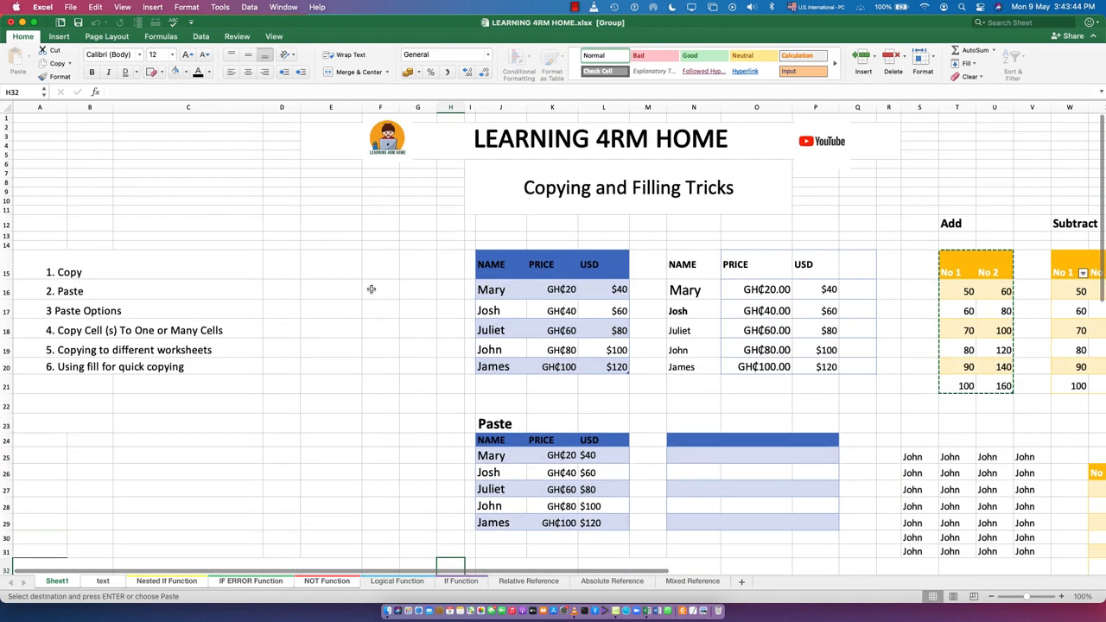
# Enter mon in cell F16 and jan in cell E16 as starting values for two series
pyautogui.click(370, 289)
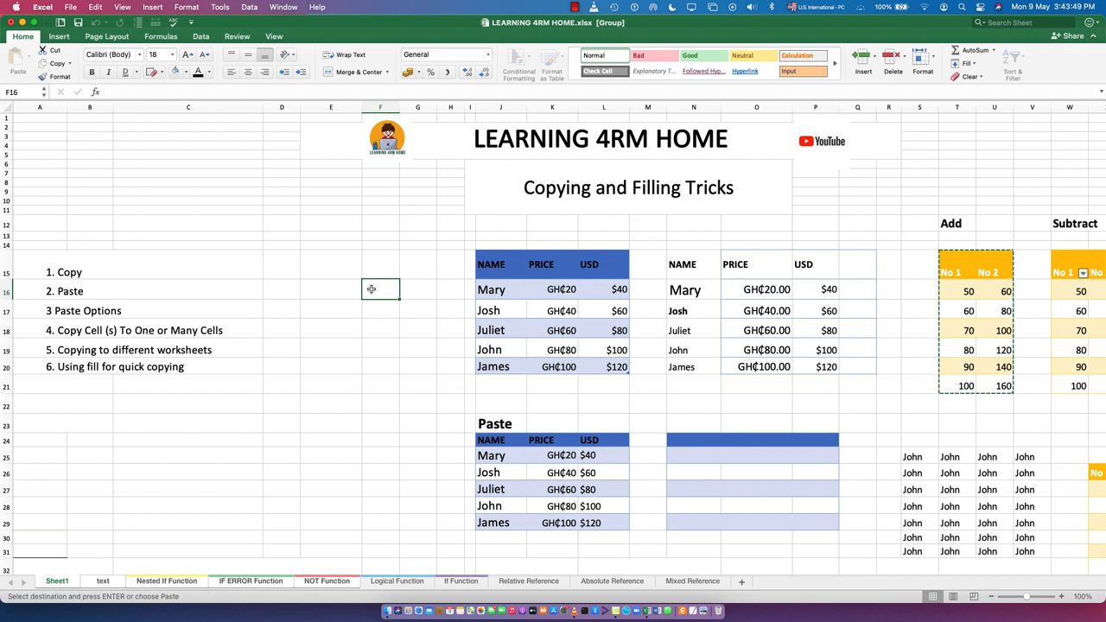
pyautogui.write('mon')
pyautogui.press('Return')
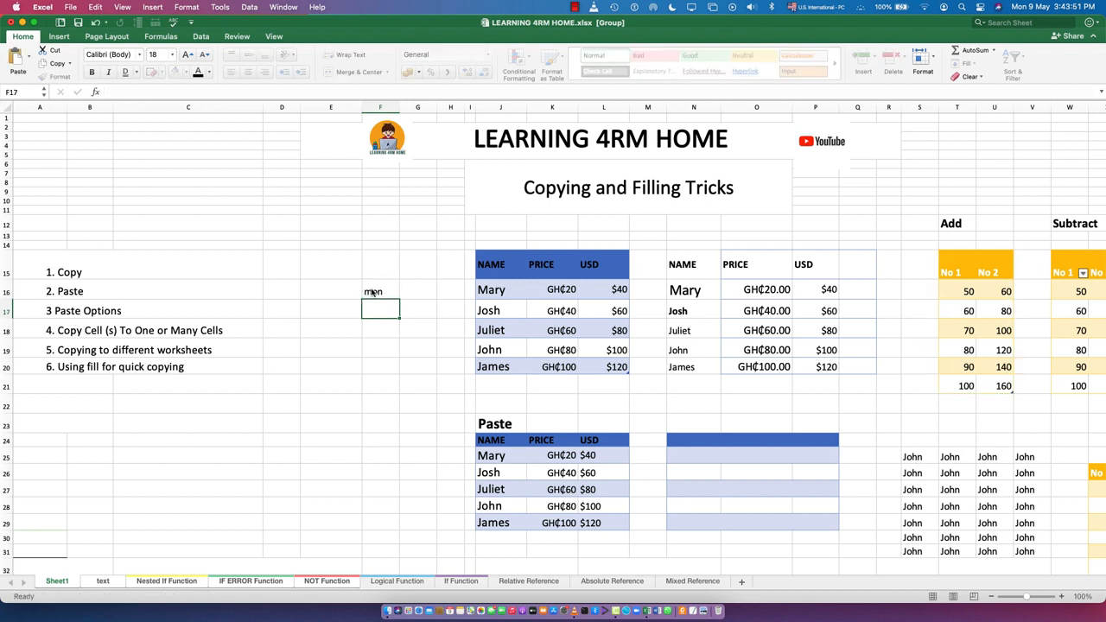
pyautogui.press('Left')
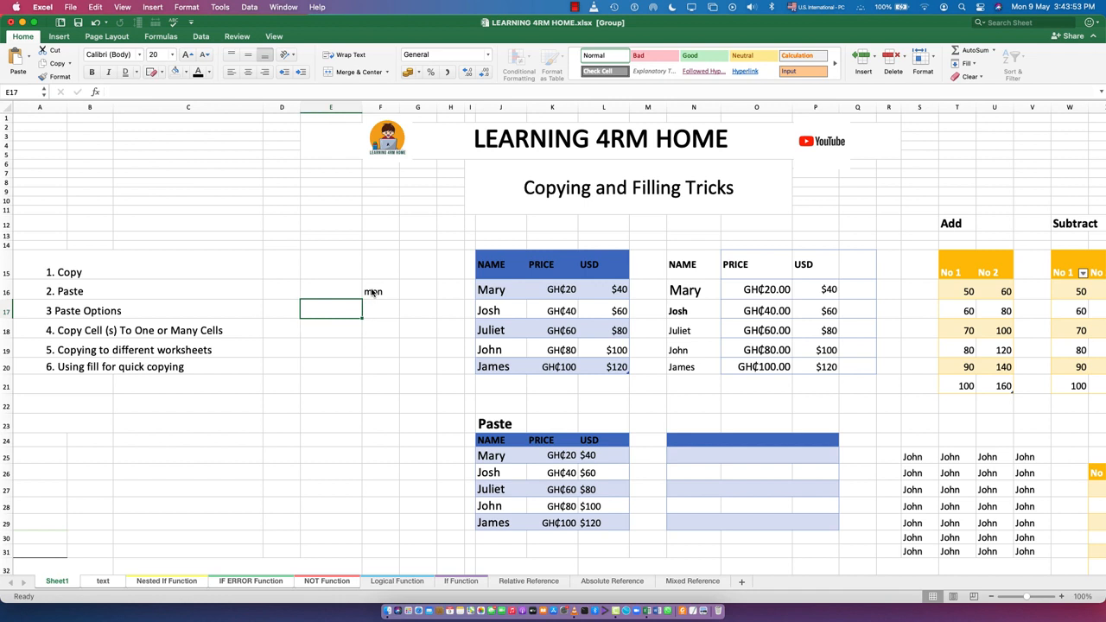
pyautogui.press('Up')
pyautogui.write('jan')
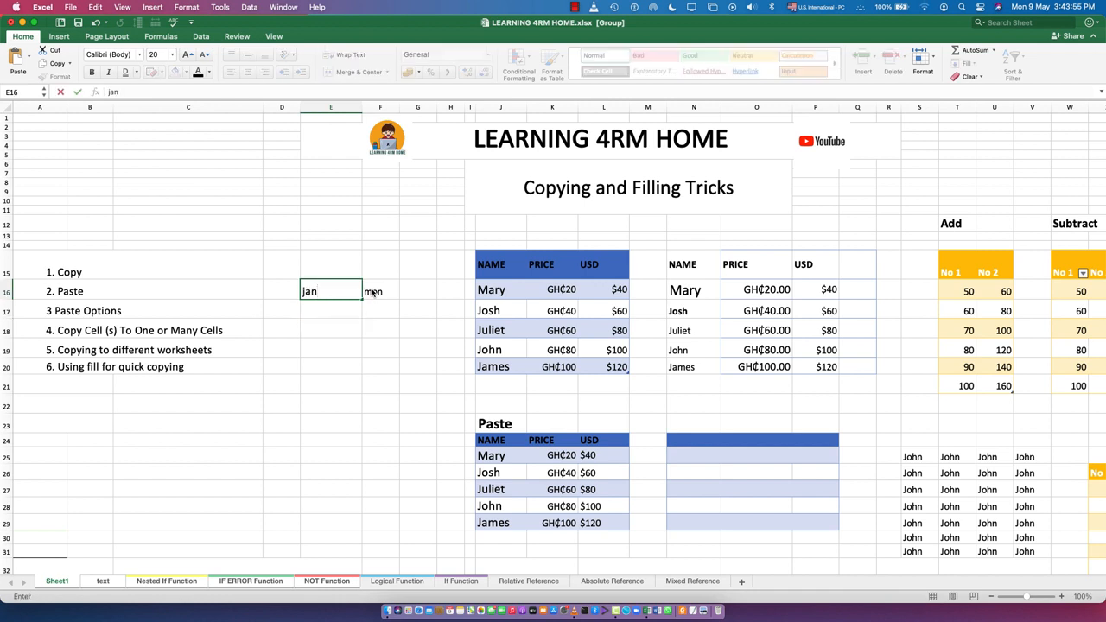
pyautogui.press('Return')
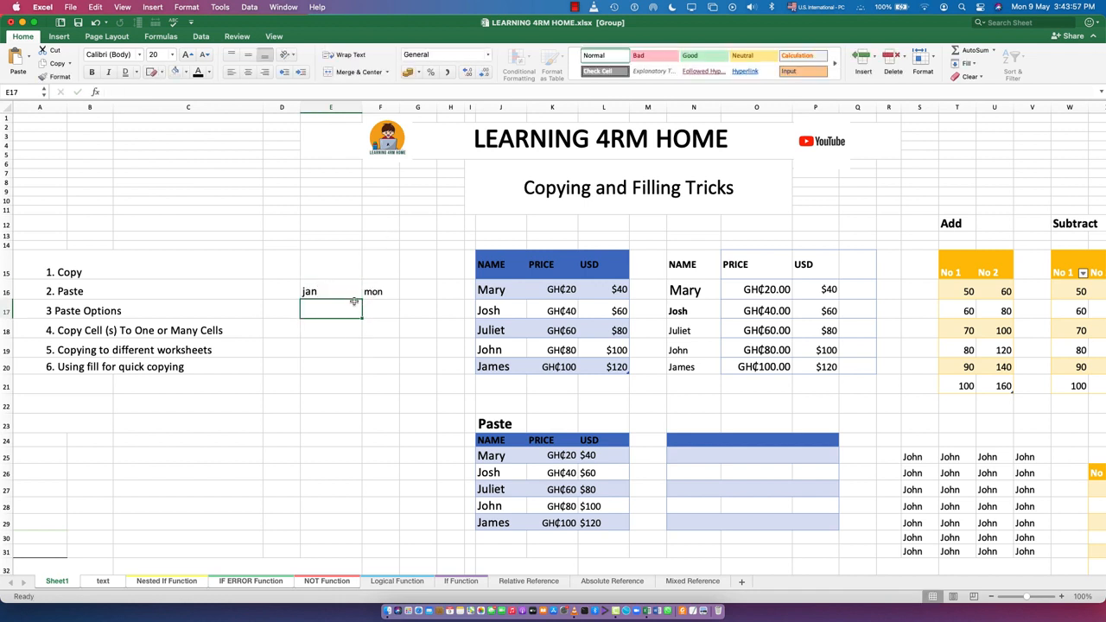
# Fill the month series from E16 down to E23 and the weekday series from F16 down to F23
pyautogui.click(353, 297)
pyautogui.moveTo(360, 309); pyautogui.dragTo(348, 436)
pyautogui.click(382, 293)
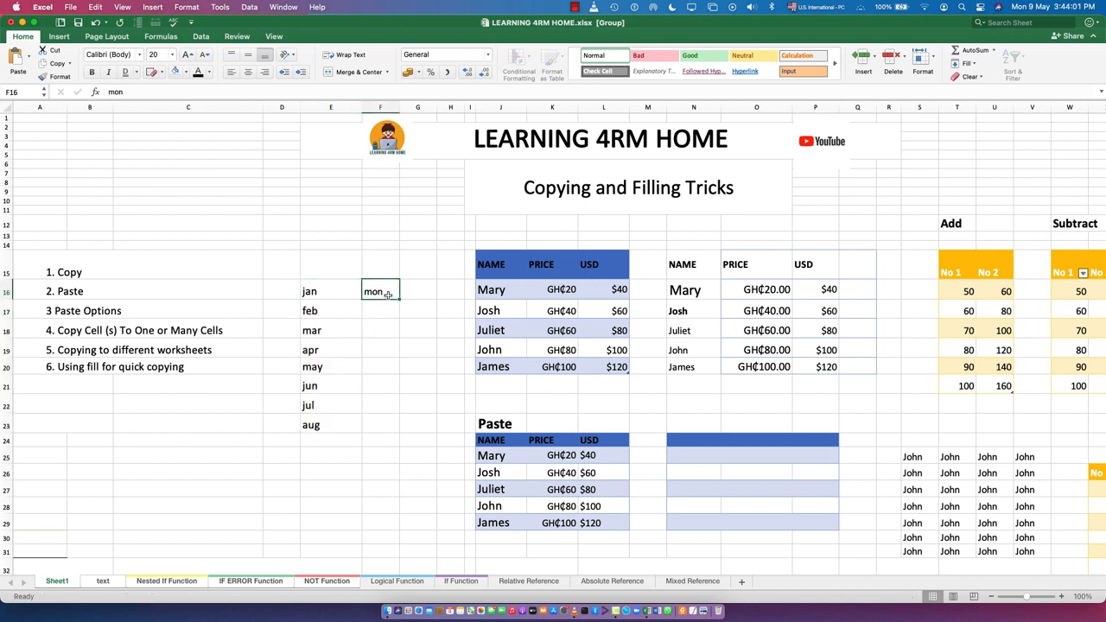
pyautogui.moveTo(400, 299); pyautogui.dragTo(396, 435)
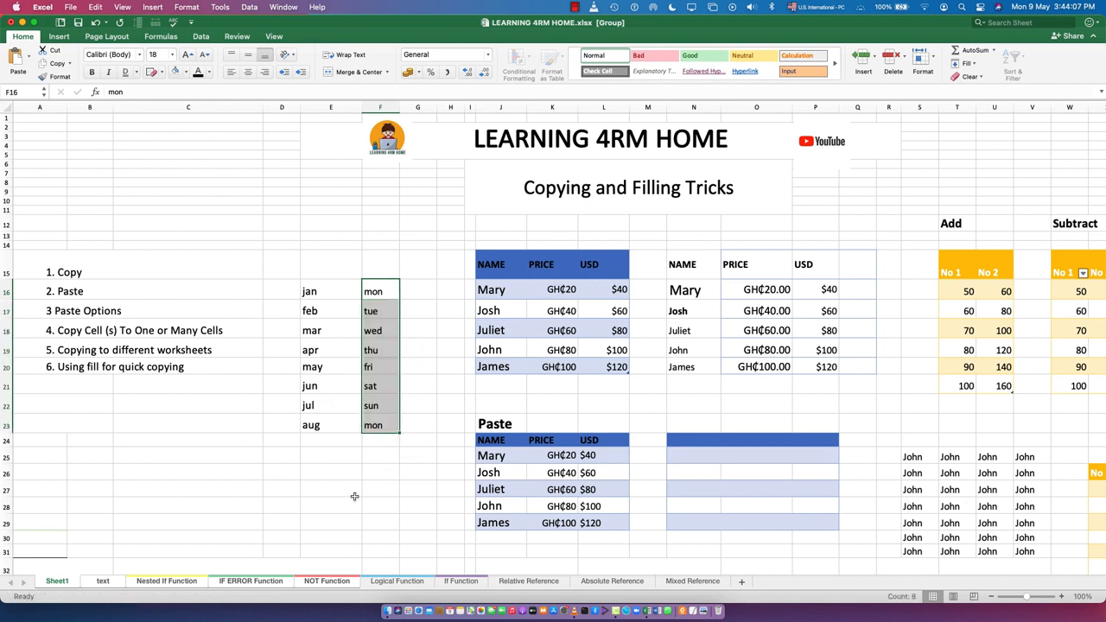
pyautogui.click(388, 491)
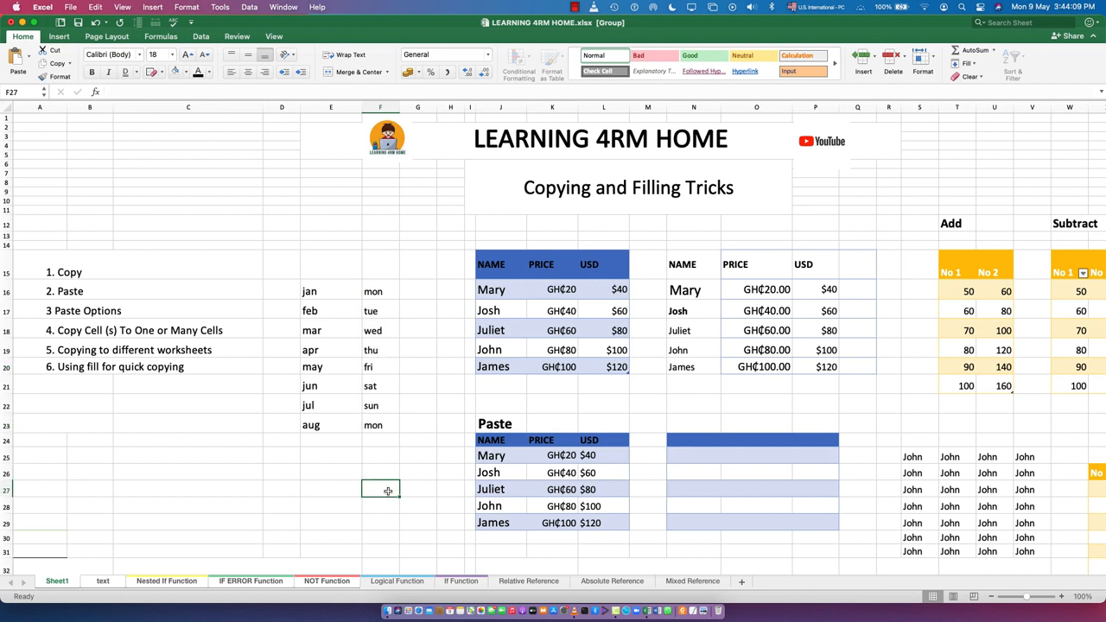